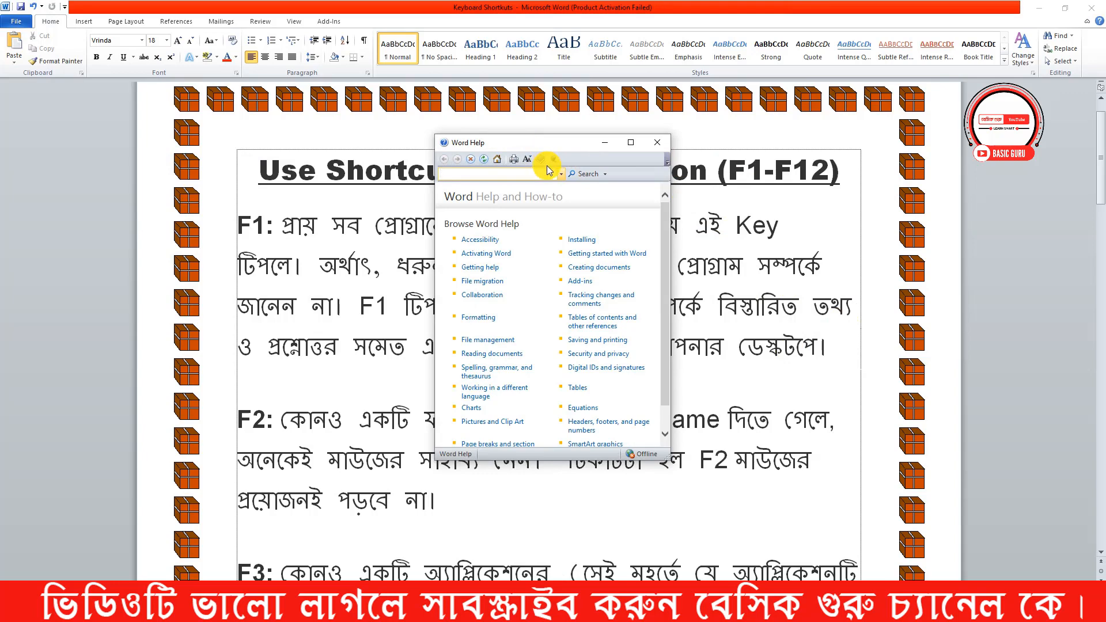
Step: Close the Word Help window and highlight the F2 paragraph in the keyboard shortcuts document
click(656, 143)
scroll(618, 294, down, 5)
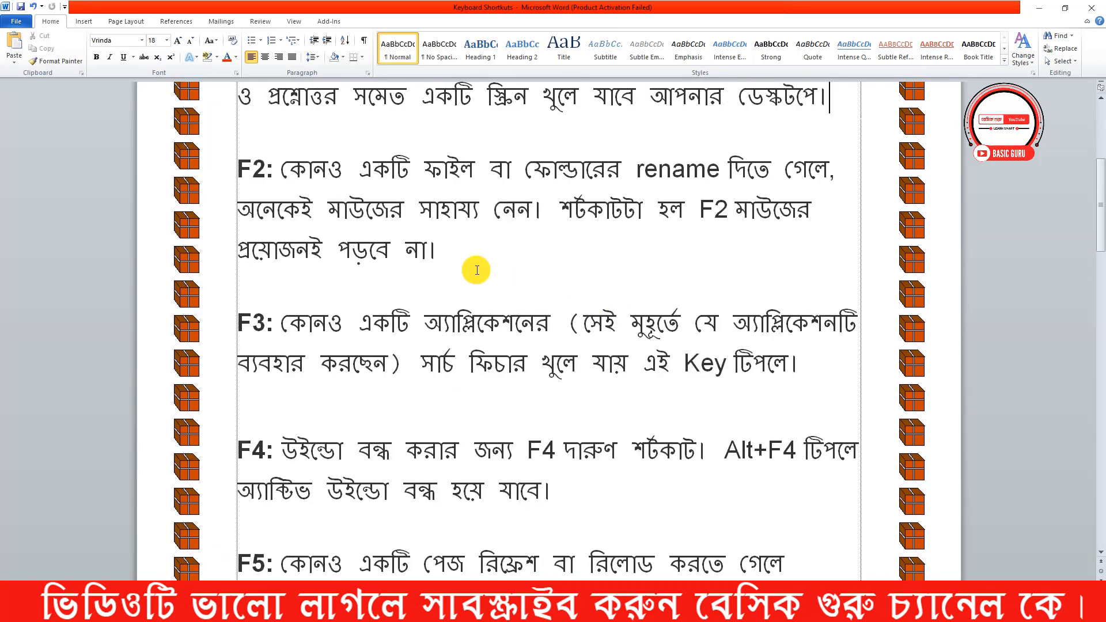
drag(240, 166, 477, 262)
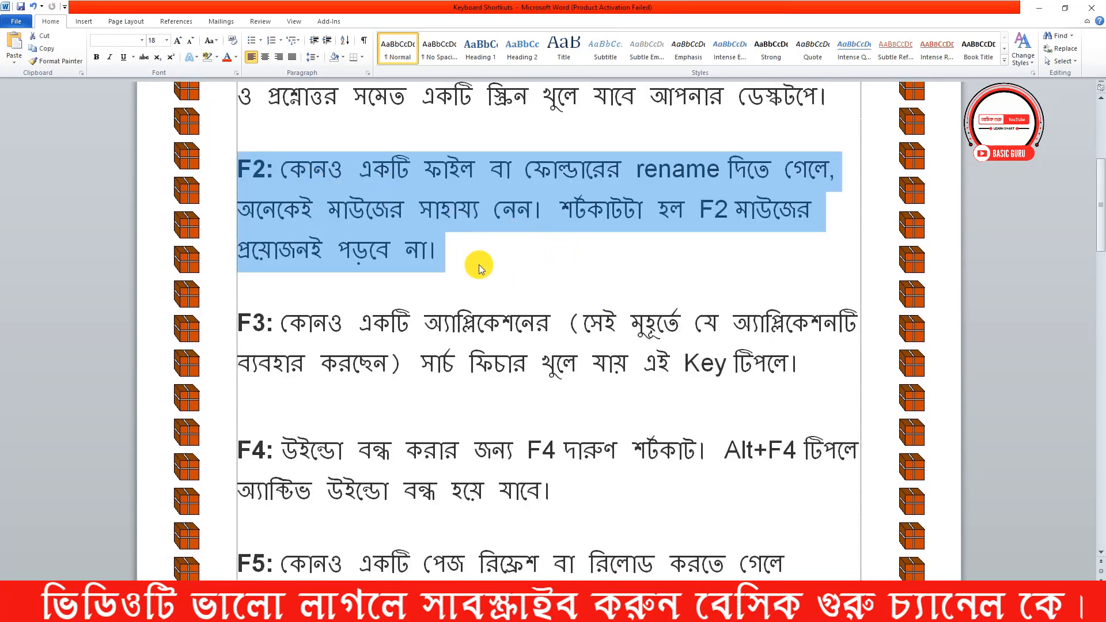
click(479, 265)
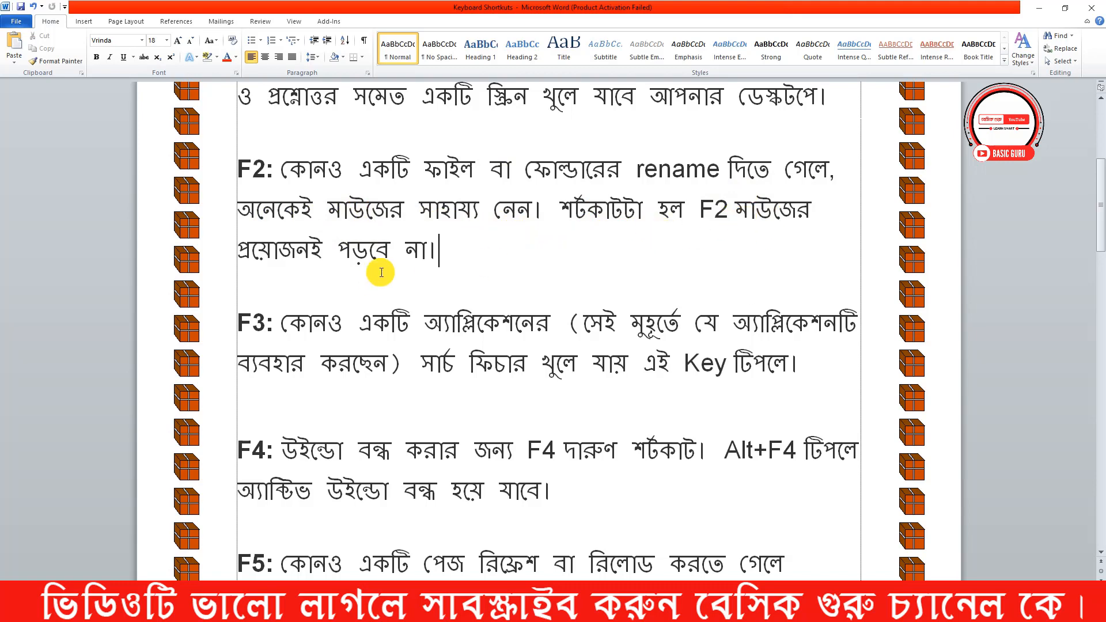
Step: Switch to File Explorer, open the Desktop folder and display its files as extra large icons
click(1039, 8)
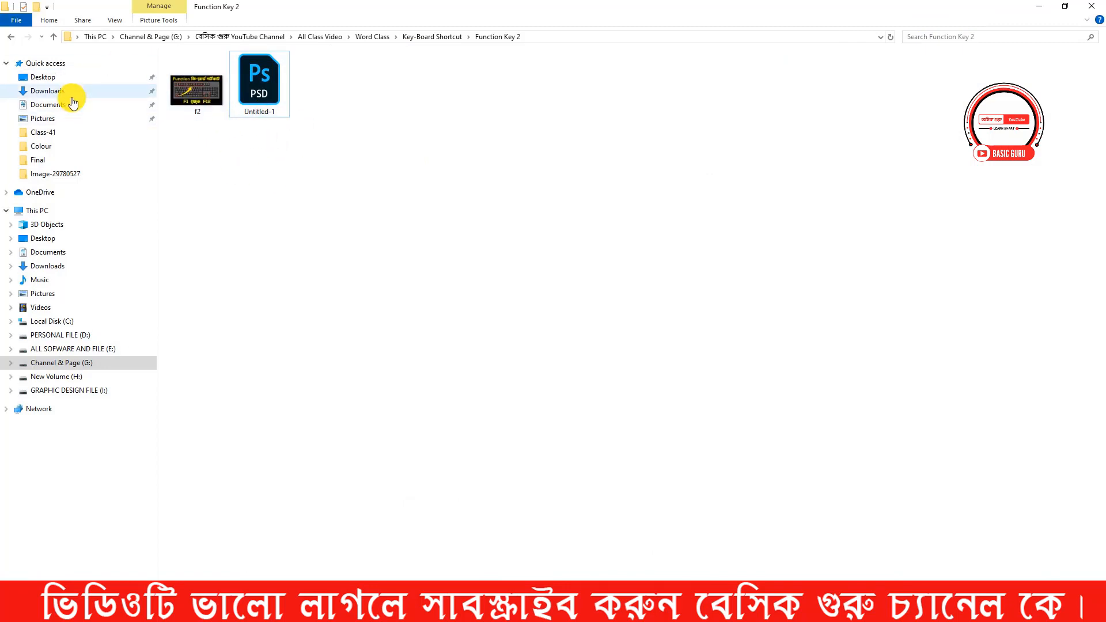
click(51, 78)
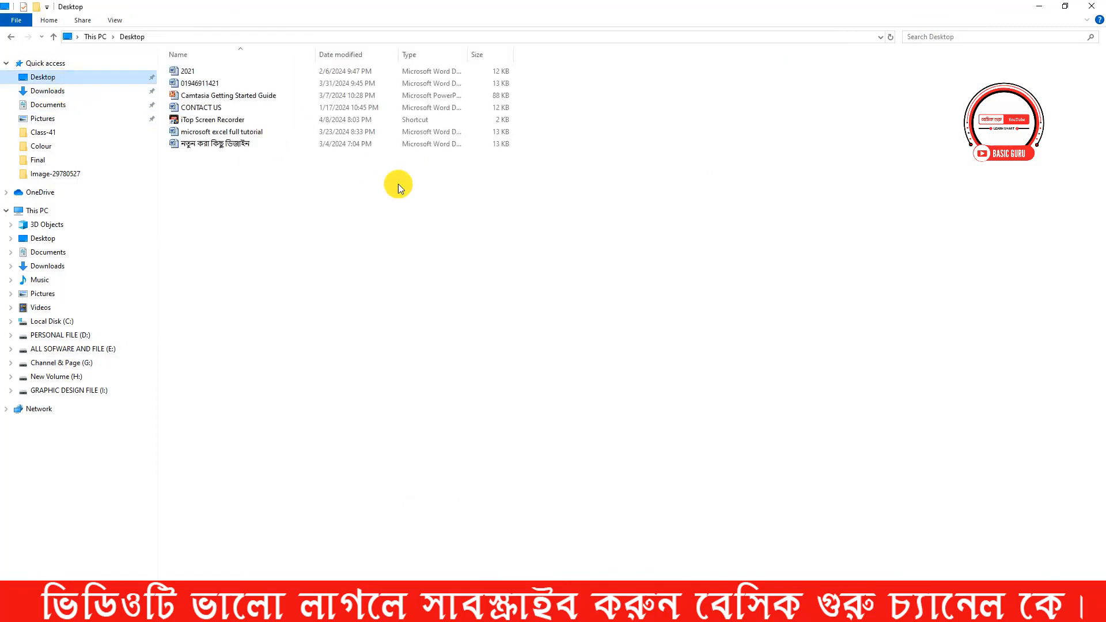
right_click(323, 189)
mouse_move(361, 199)
click(507, 197)
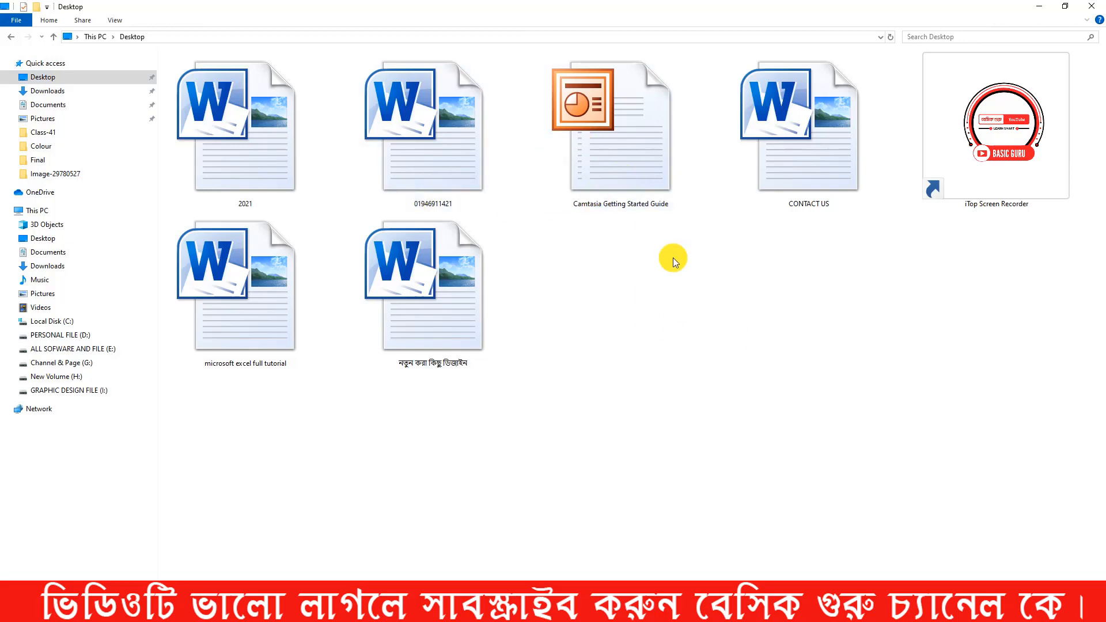
Step: Use the Rename command twice on the Word document beside 2021, leaving the name edit each time without entering a new one
right_click(433, 155)
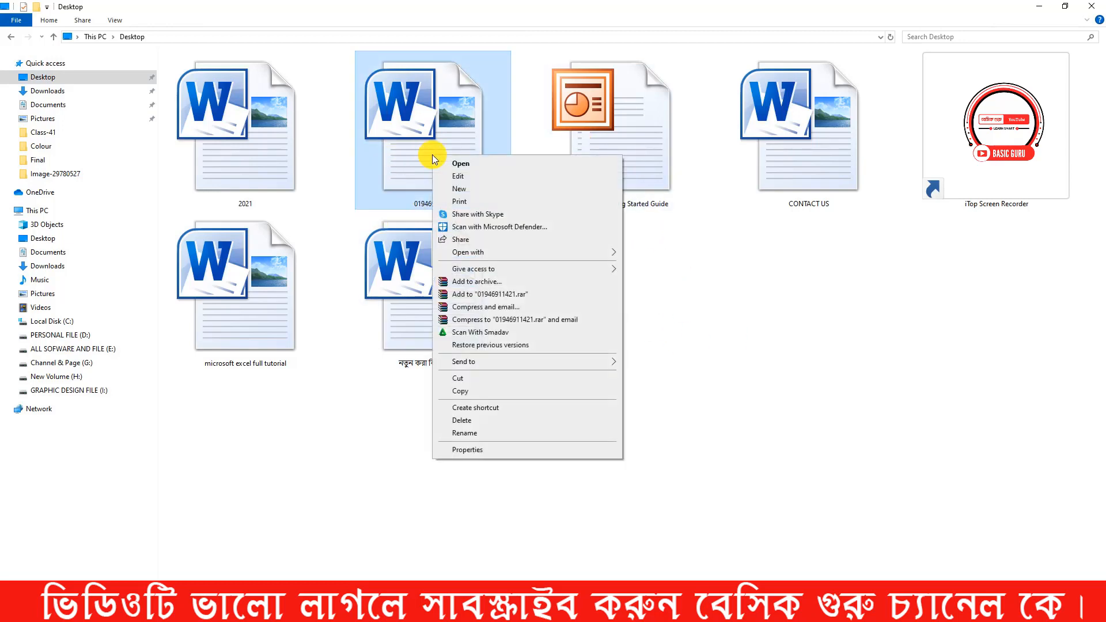
click(472, 435)
click(604, 319)
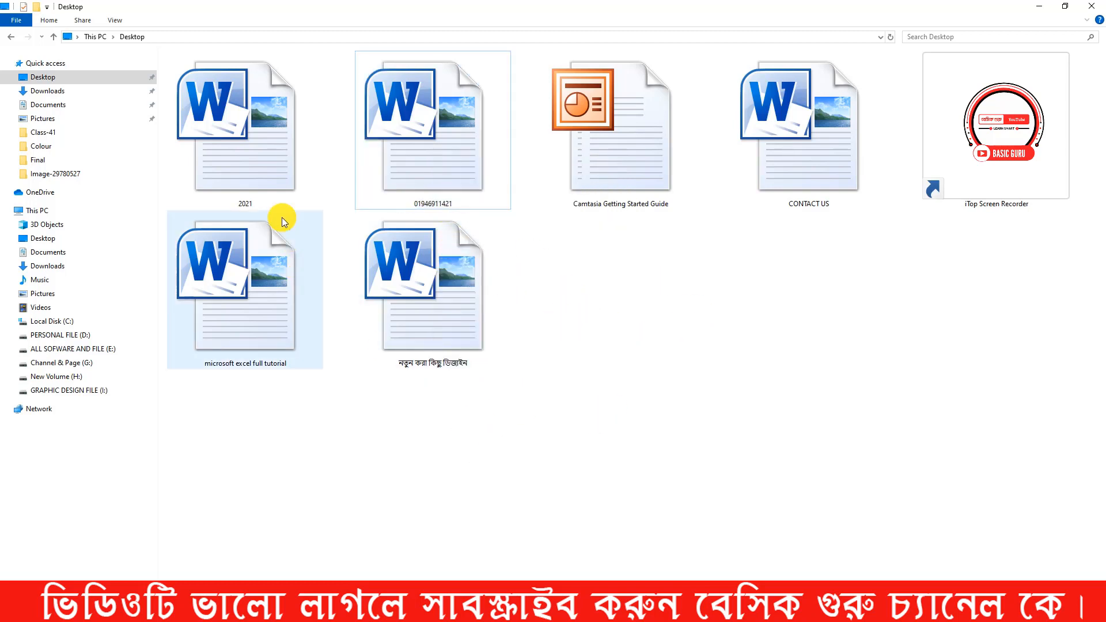
click(405, 162)
right_click(406, 158)
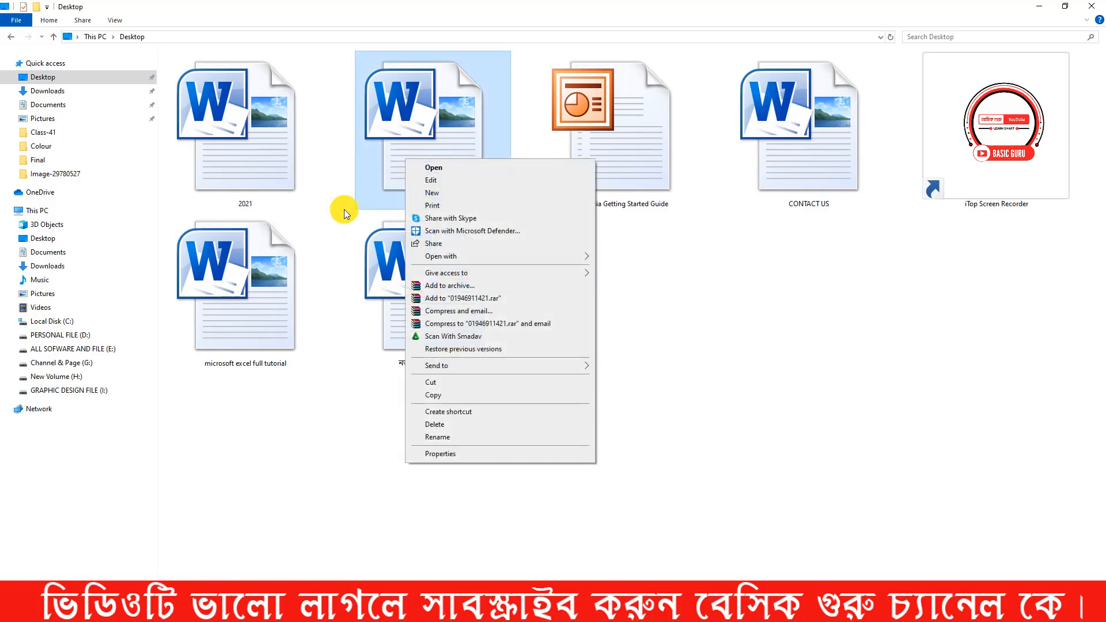
click(444, 437)
click(580, 343)
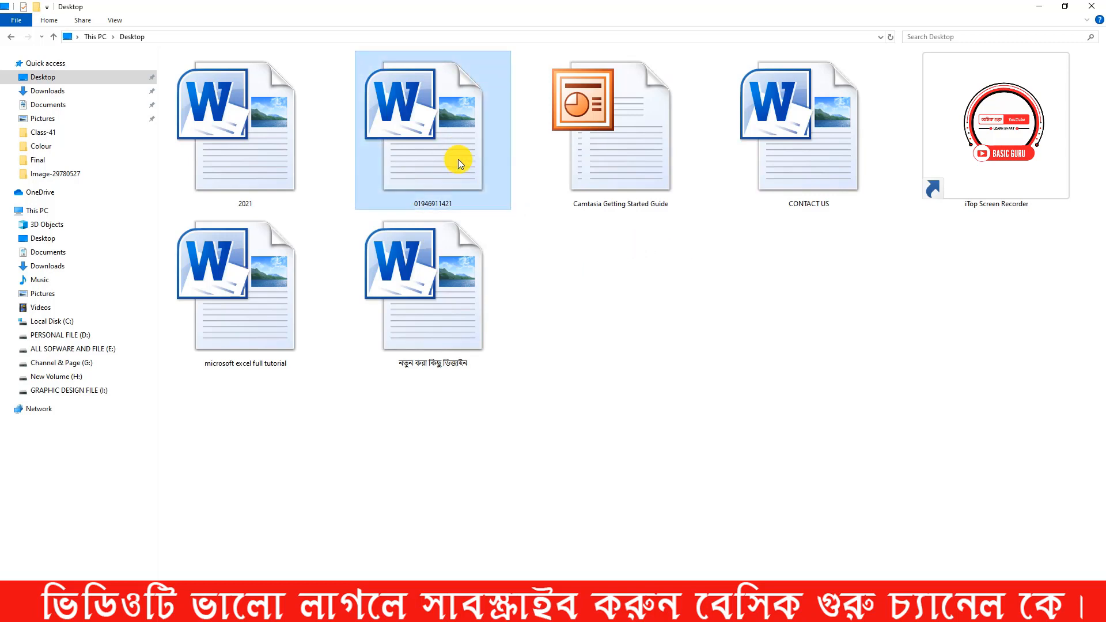
Step: Open the names of the Word document beside 2021 and of "microsoft excel full tutorial" for editing, and leave each without a new name
key(F2)
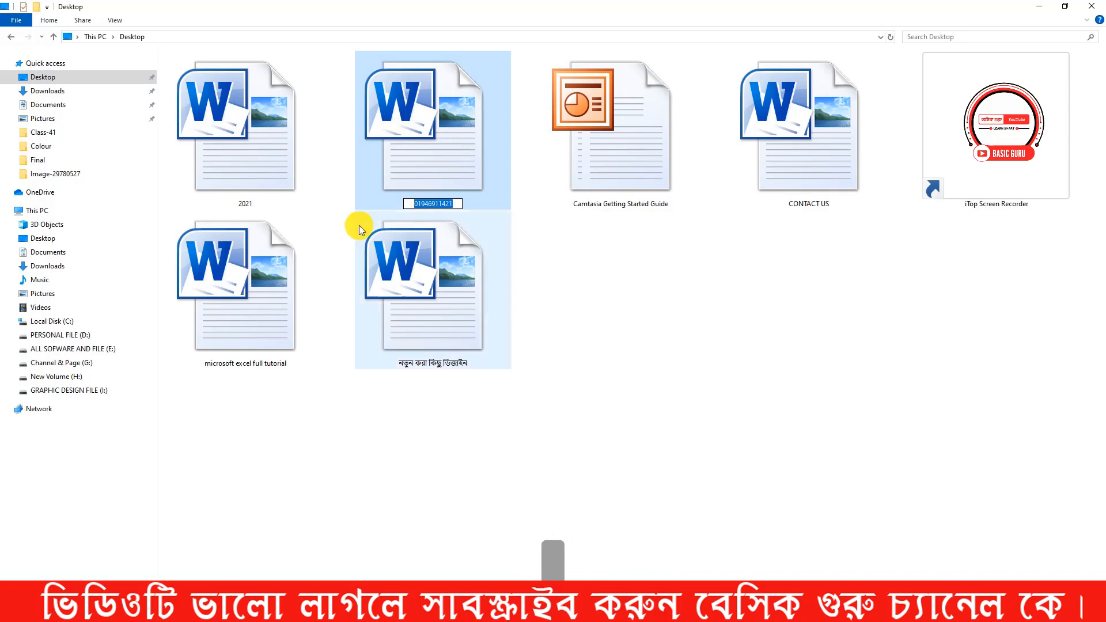
click(547, 375)
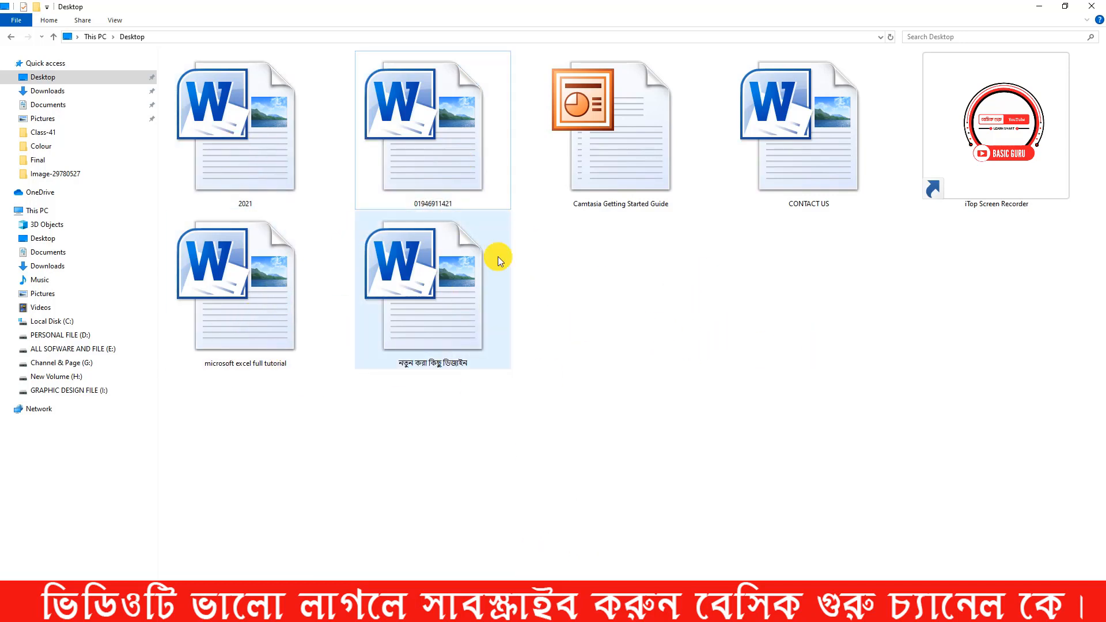
click(216, 288)
key(F2)
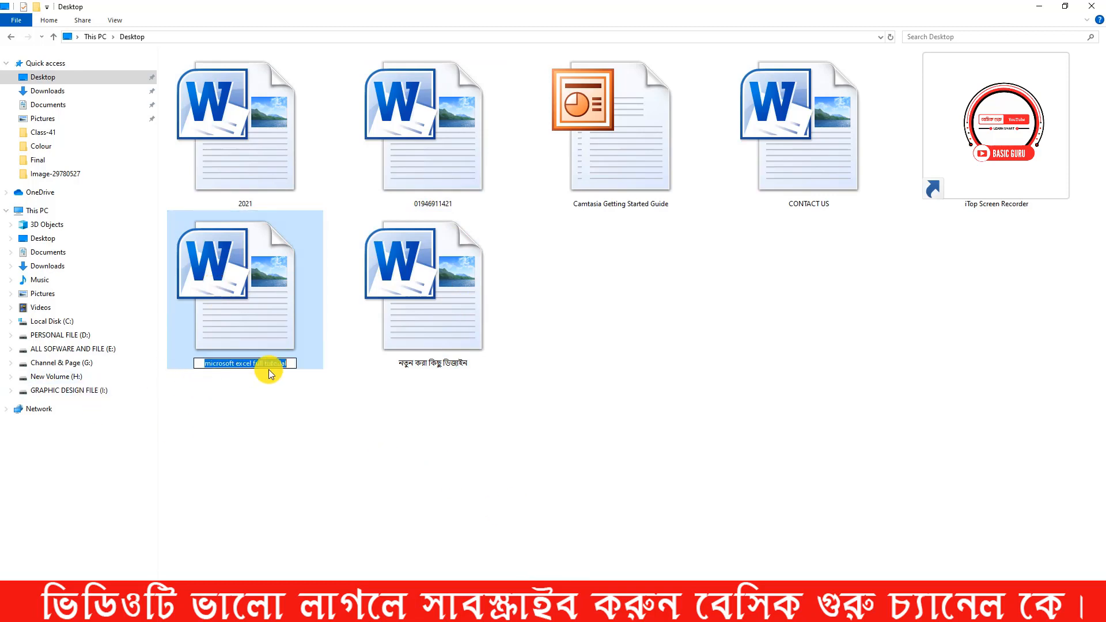
click(731, 371)
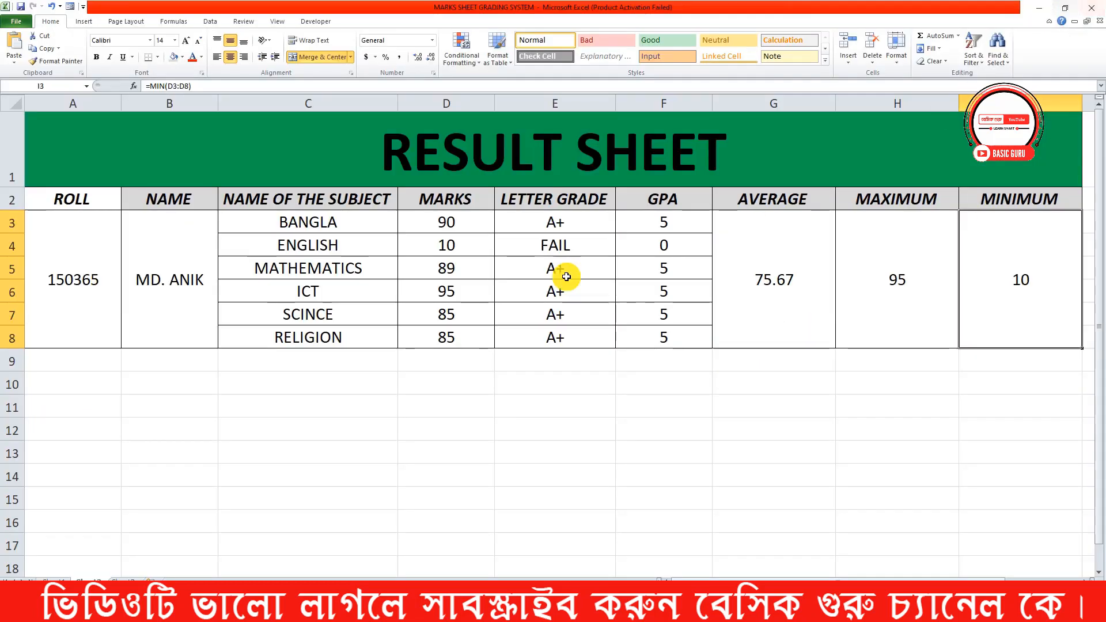
Step: Close the MARKS SHEET GRADING SYSTEM workbook in Excel without saving
key(alt+F4)
click(560, 333)
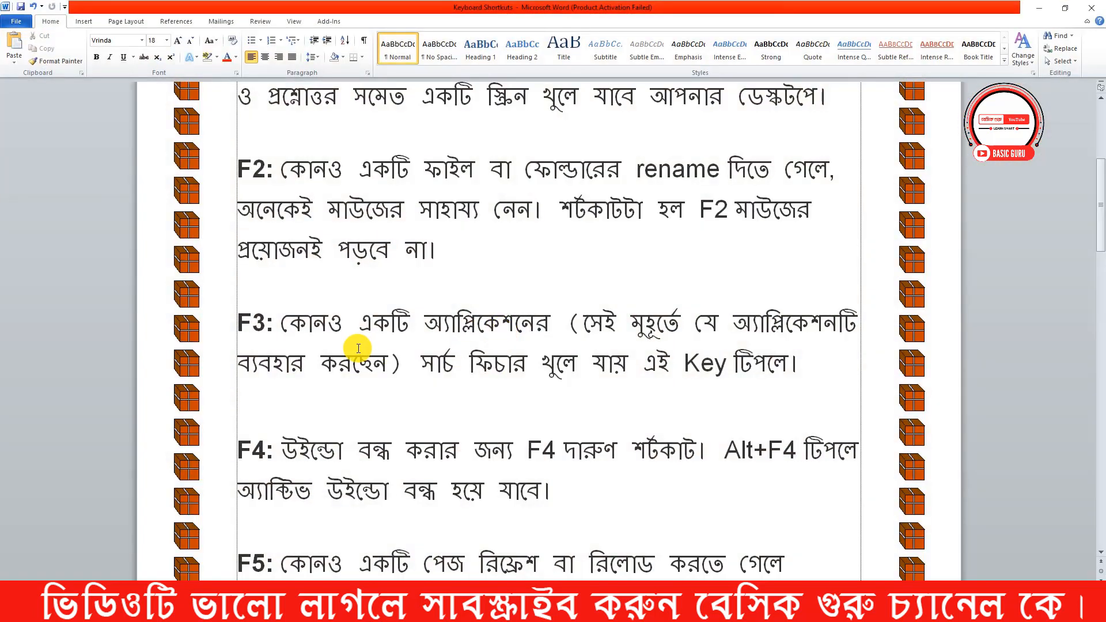
Step: Highlight the opening words and the label of the F3 paragraph in the Word shortcuts document
click(285, 325)
drag(285, 324, 550, 324)
drag(241, 319, 296, 324)
click(392, 325)
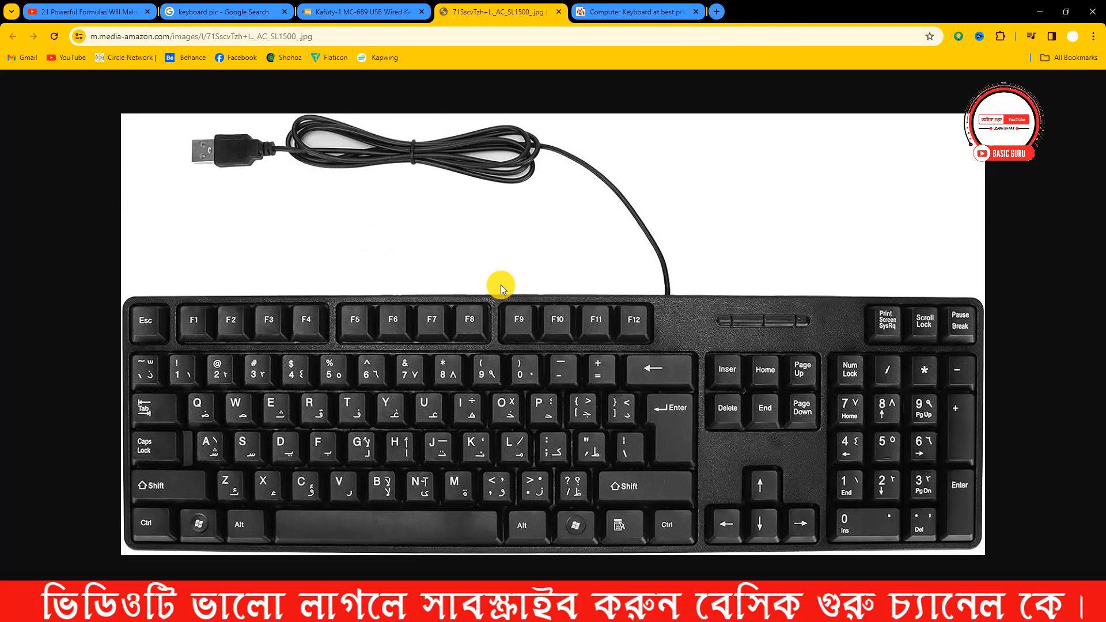
Step: Open the in-page find on the keyboard picture in Chrome and look at the other open tabs
key(F3)
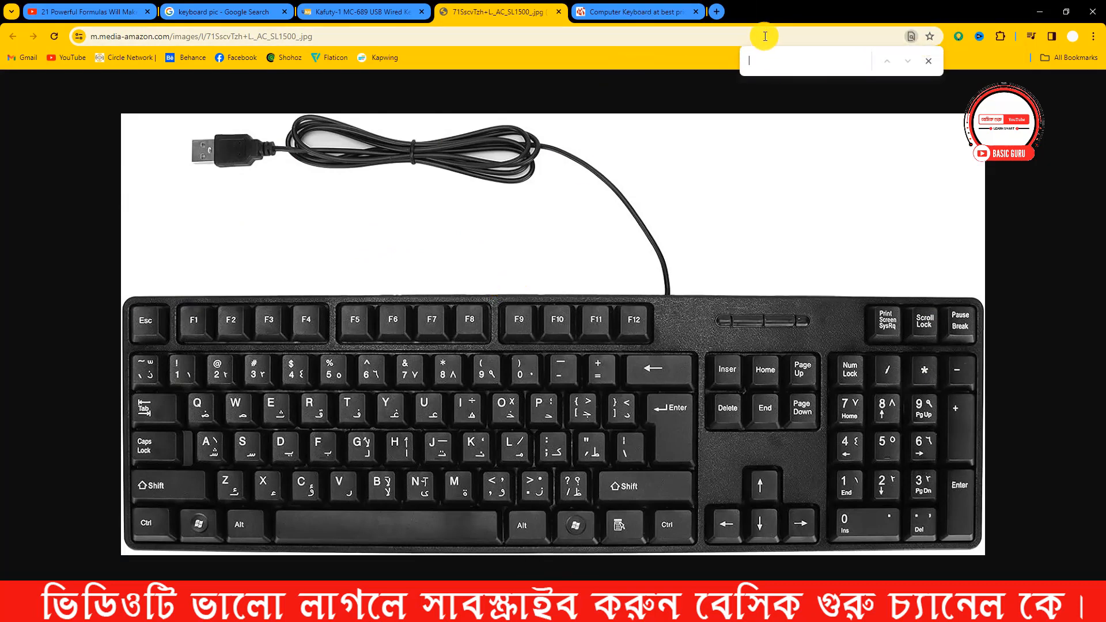
click(656, 17)
click(231, 12)
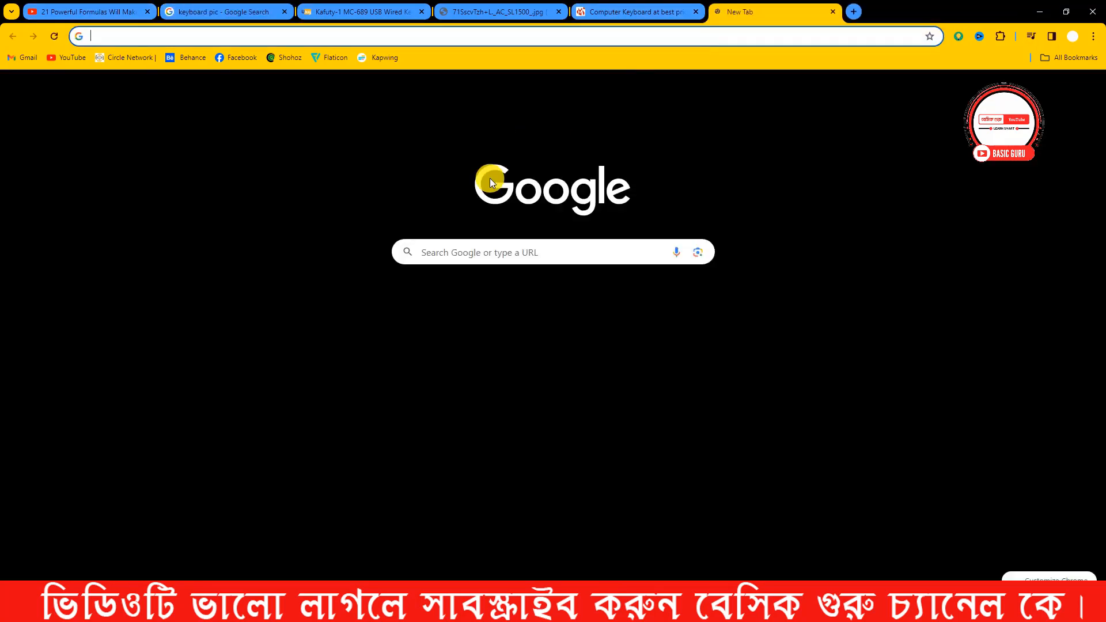
Step: Search Google for bteb in a new browser tab
click(716, 12)
click(474, 258)
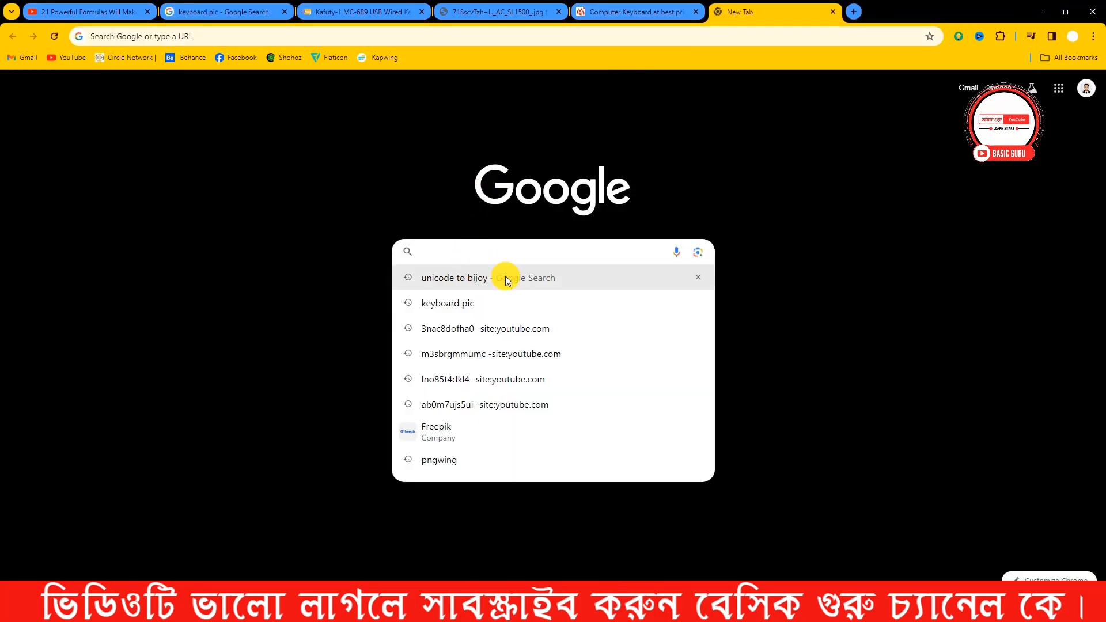
text(bte)
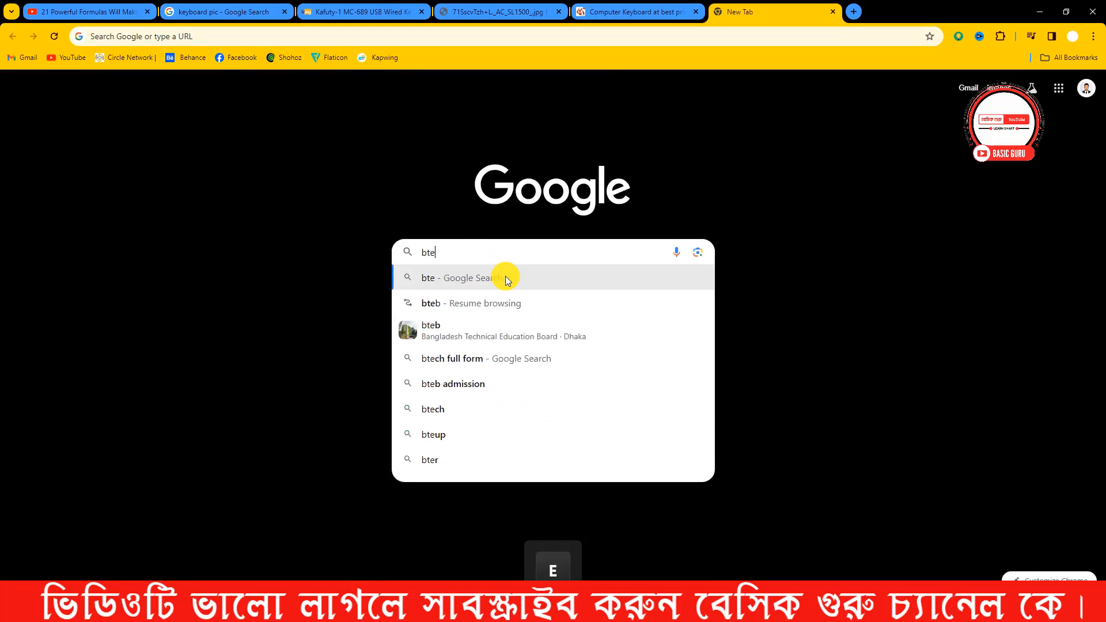
click(507, 327)
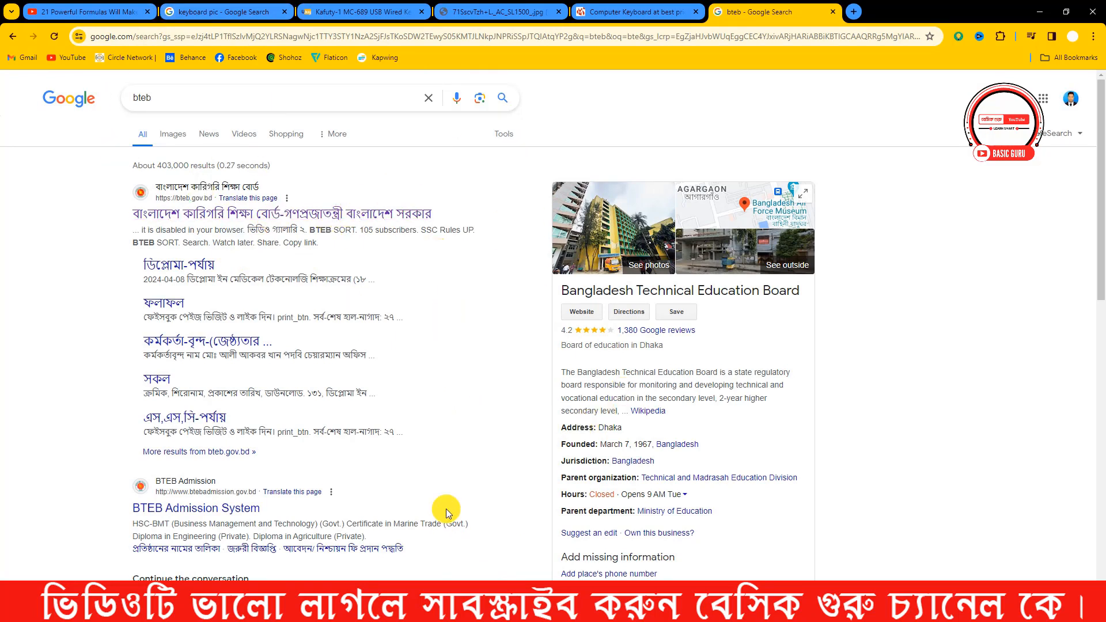
Step: Find the words dhaka and bangladesh within the search results page, and minimize the browser
key(F3)
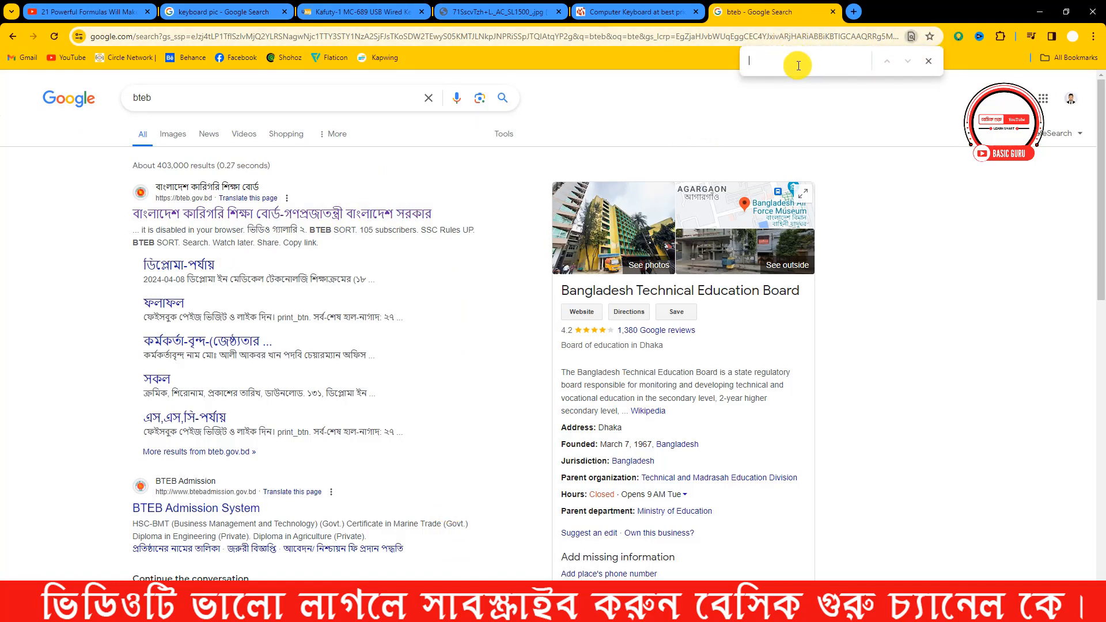
text(dhaka)
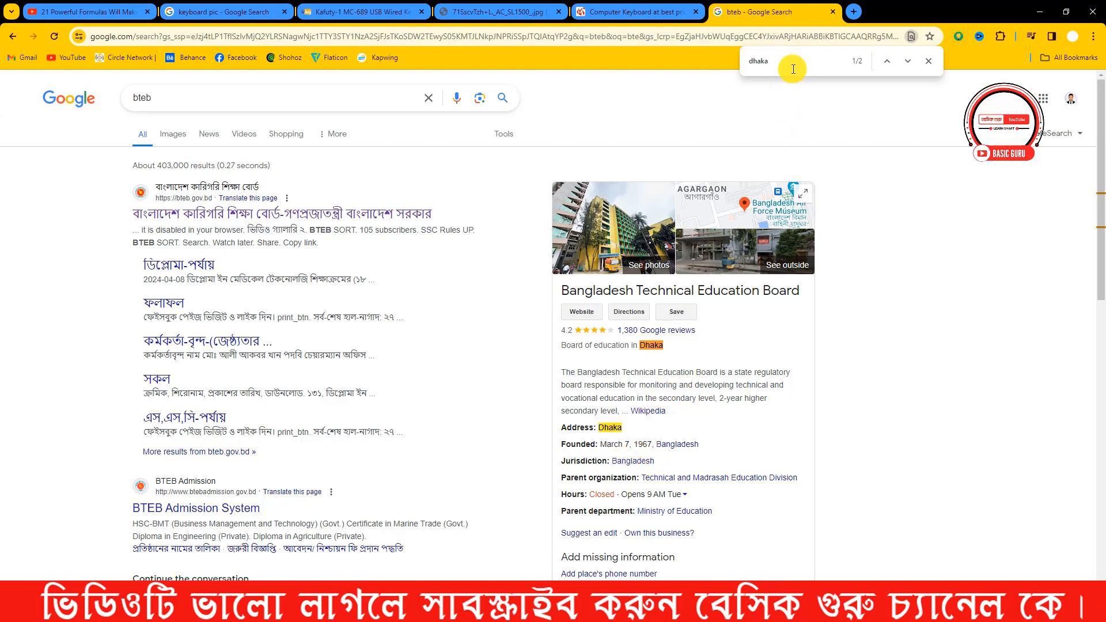
key(BackSpace)
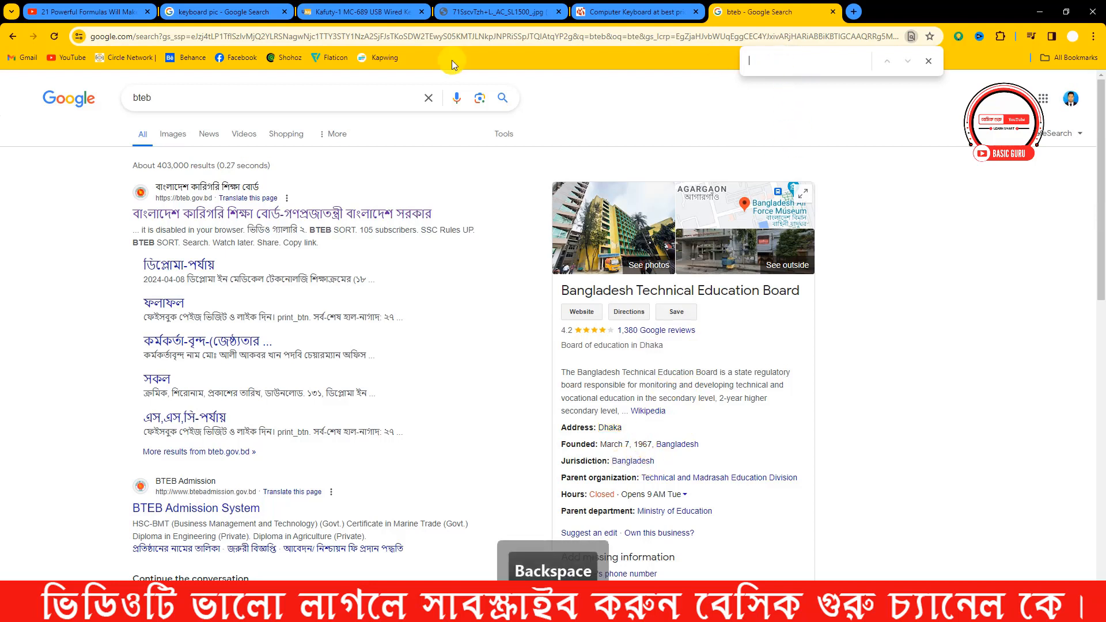
text(bangladesh)
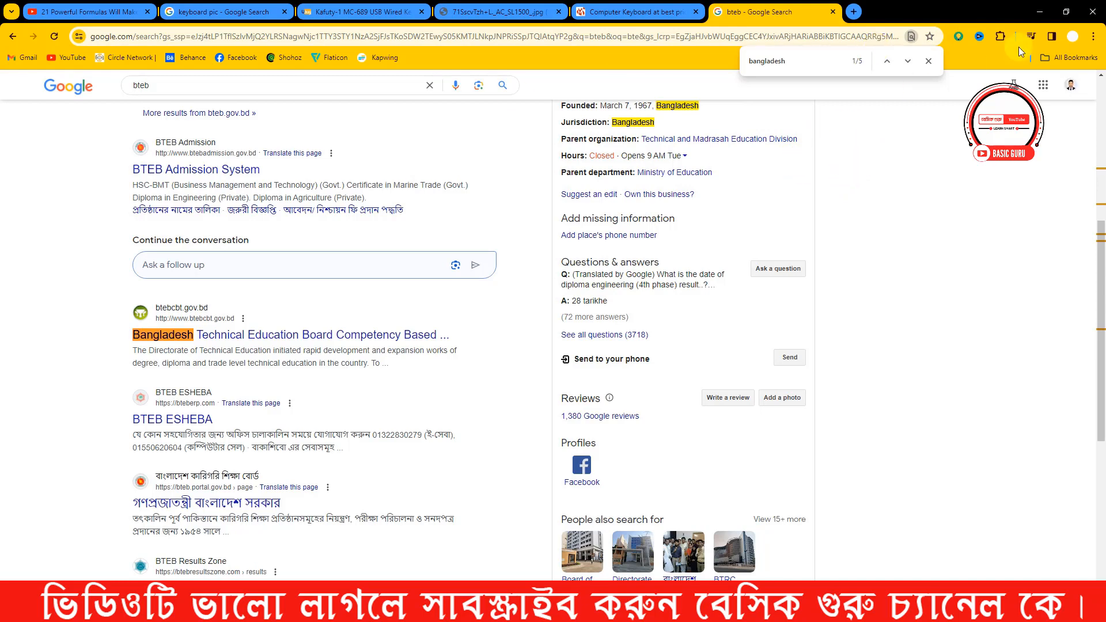
click(1028, 11)
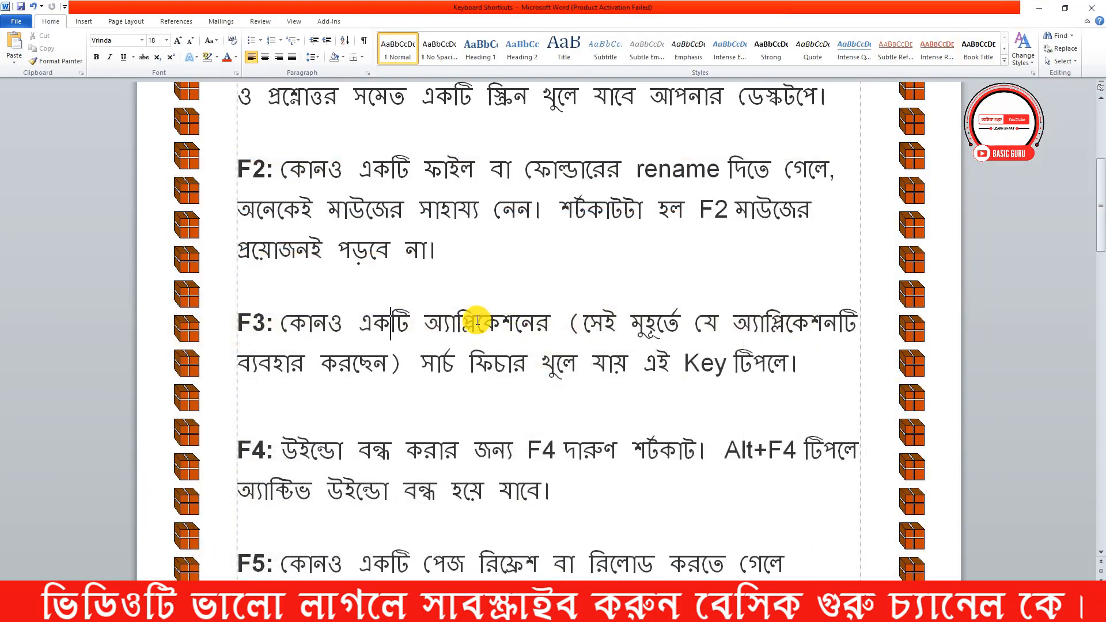
Step: Highlight the F4 paragraph about Alt+F4 in the Word shortcuts document
scroll(476, 323, down, 3)
drag(238, 201, 829, 208)
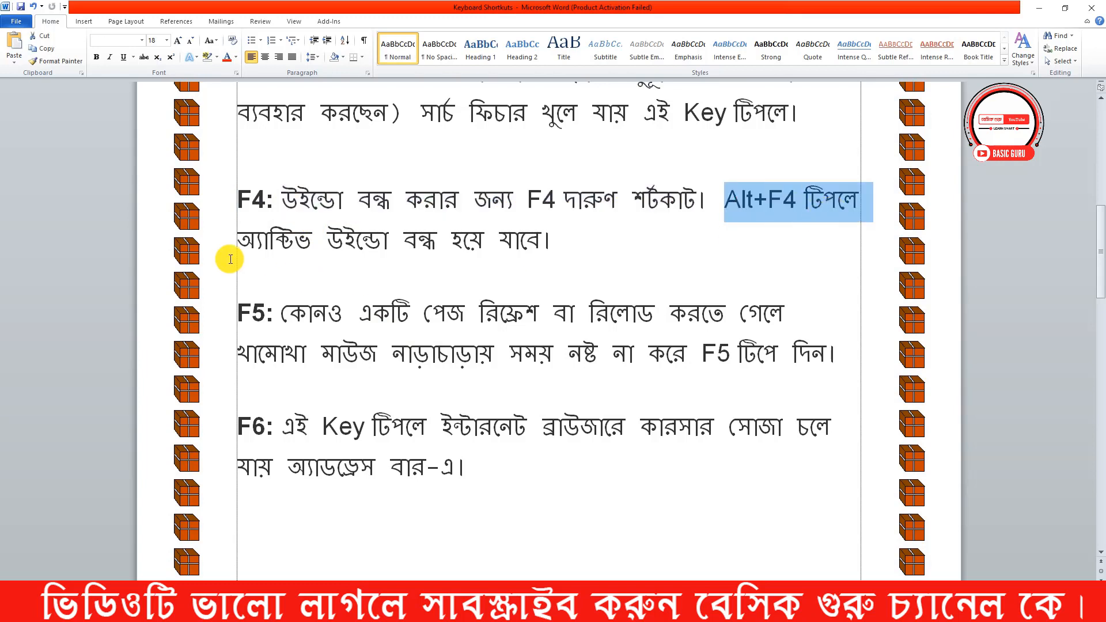
drag(245, 251, 565, 242)
click(567, 260)
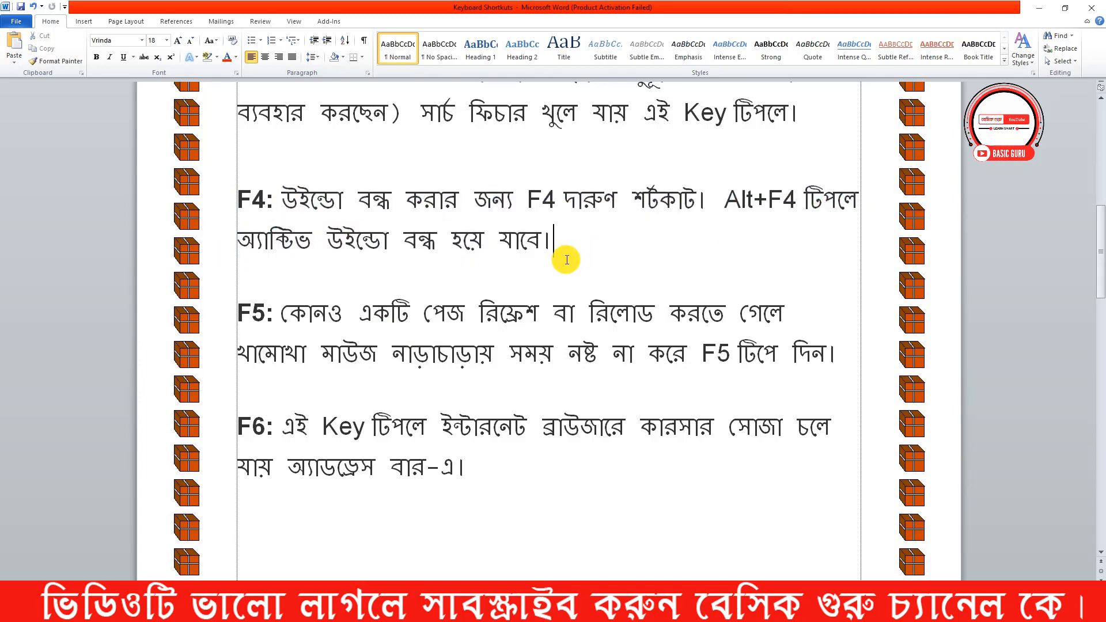
key(F5)
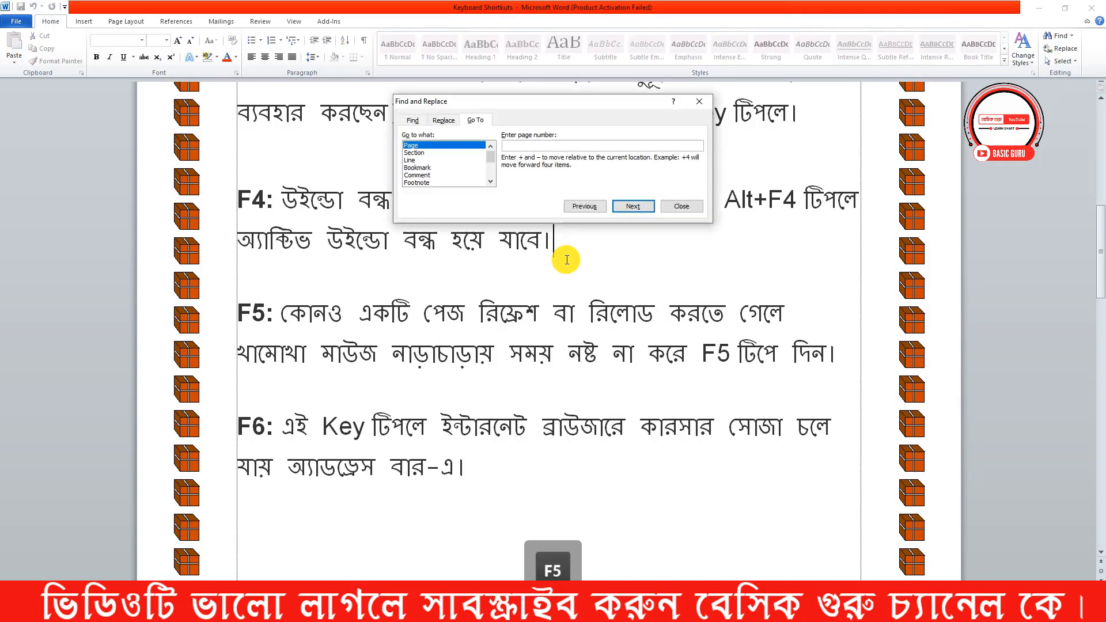
click(699, 101)
click(628, 282)
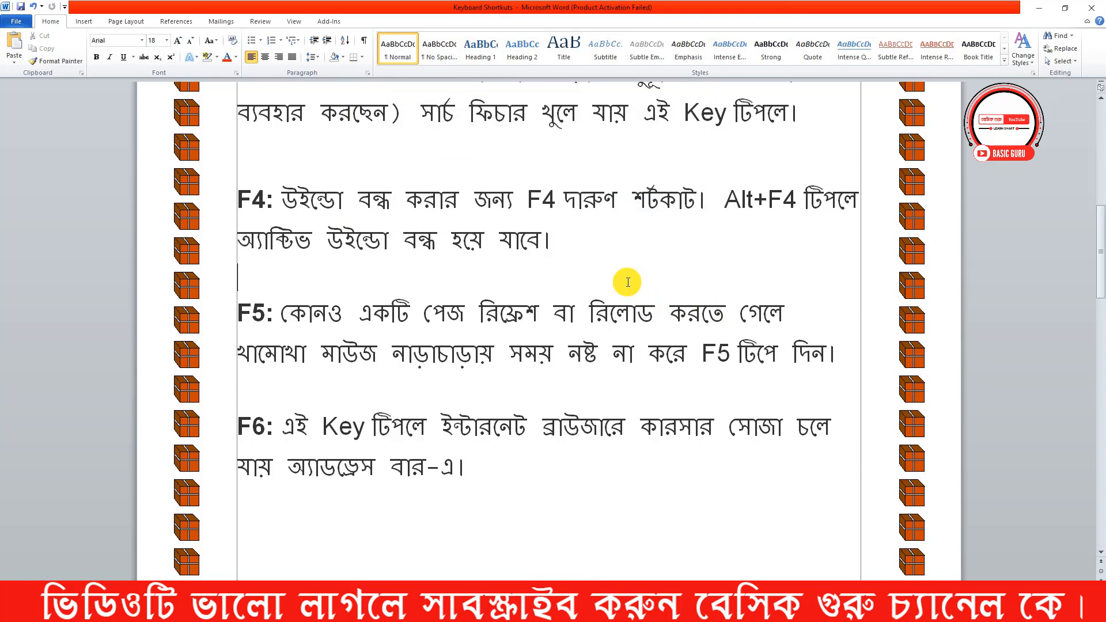
Step: Try twice to close the Keyboard Shortkuts document, cancelling the closing each time
key(alt)
key(alt+F4)
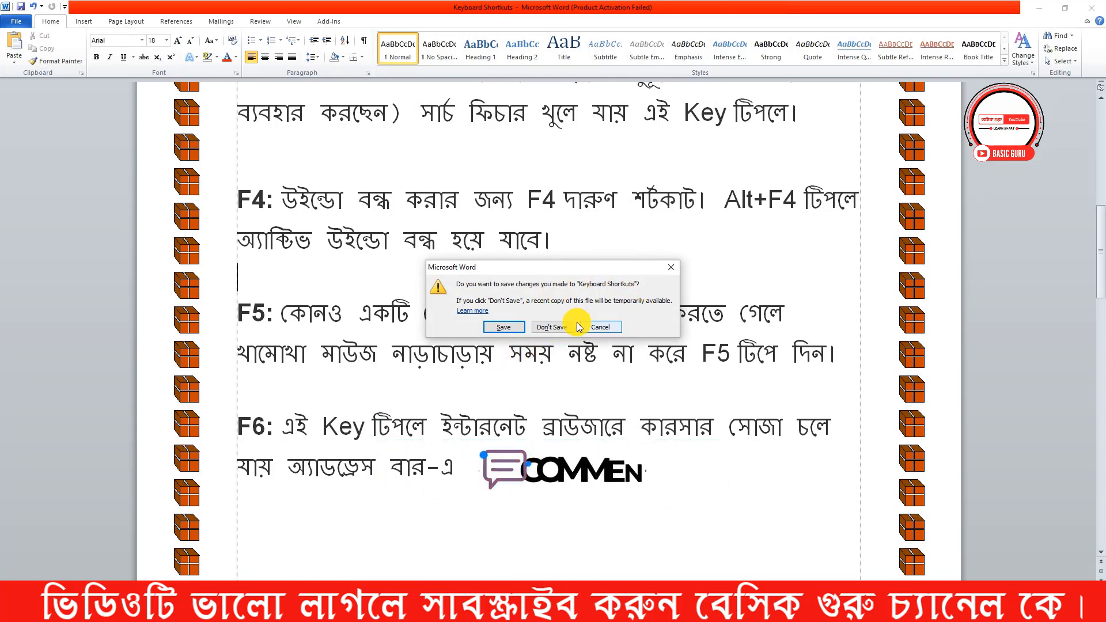
click(610, 332)
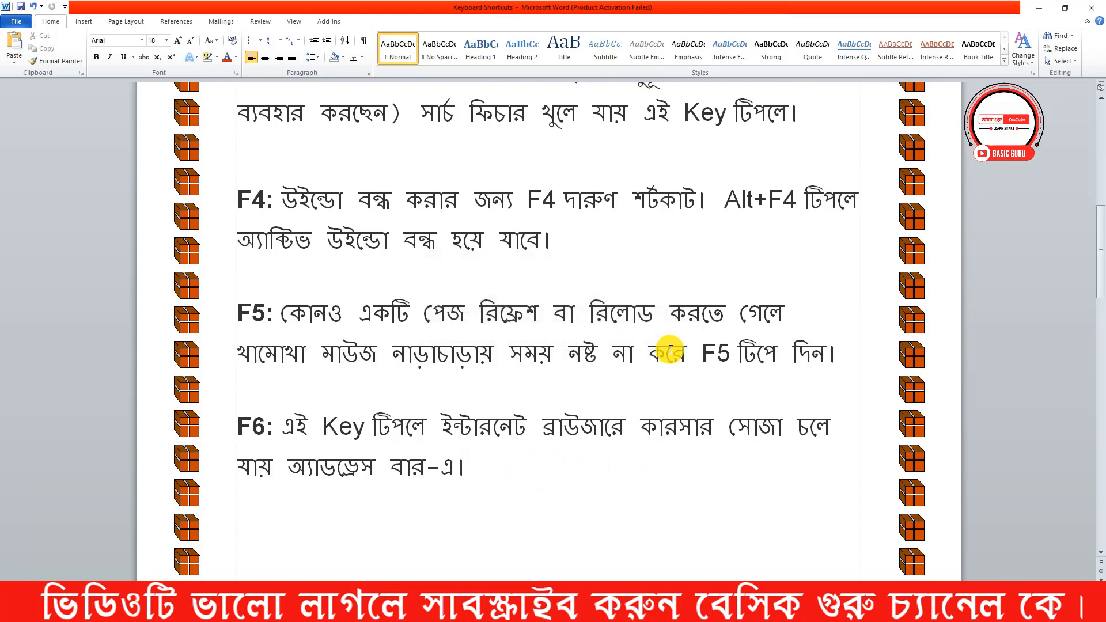
key(alt+F4)
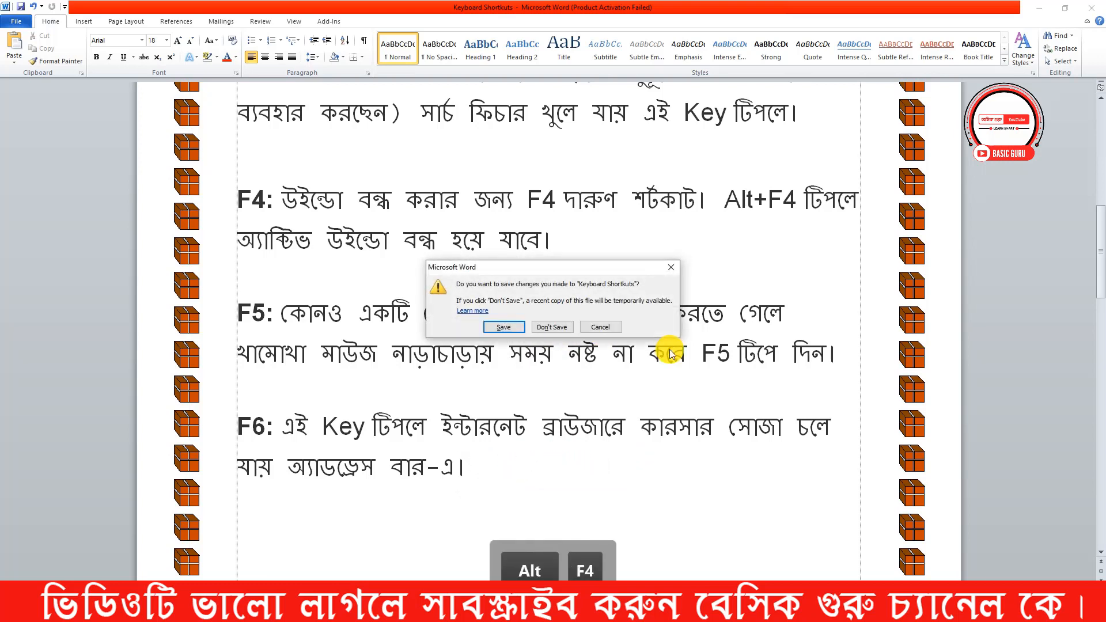
click(671, 267)
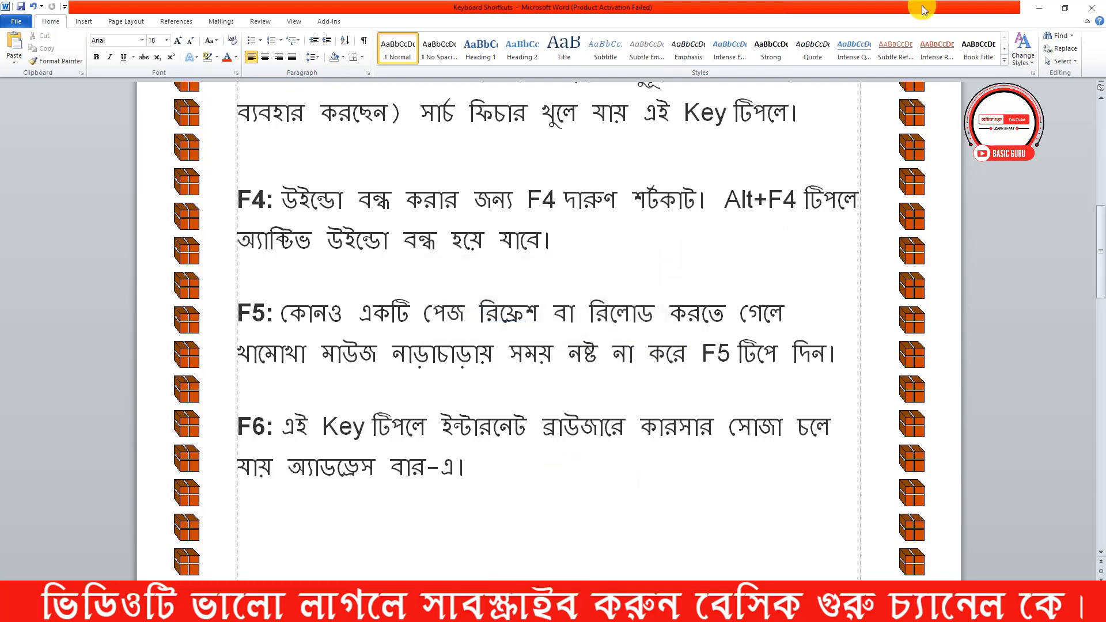
Step: Minimize Word and refresh the Windows desktop
click(1038, 8)
right_click(614, 141)
click(662, 174)
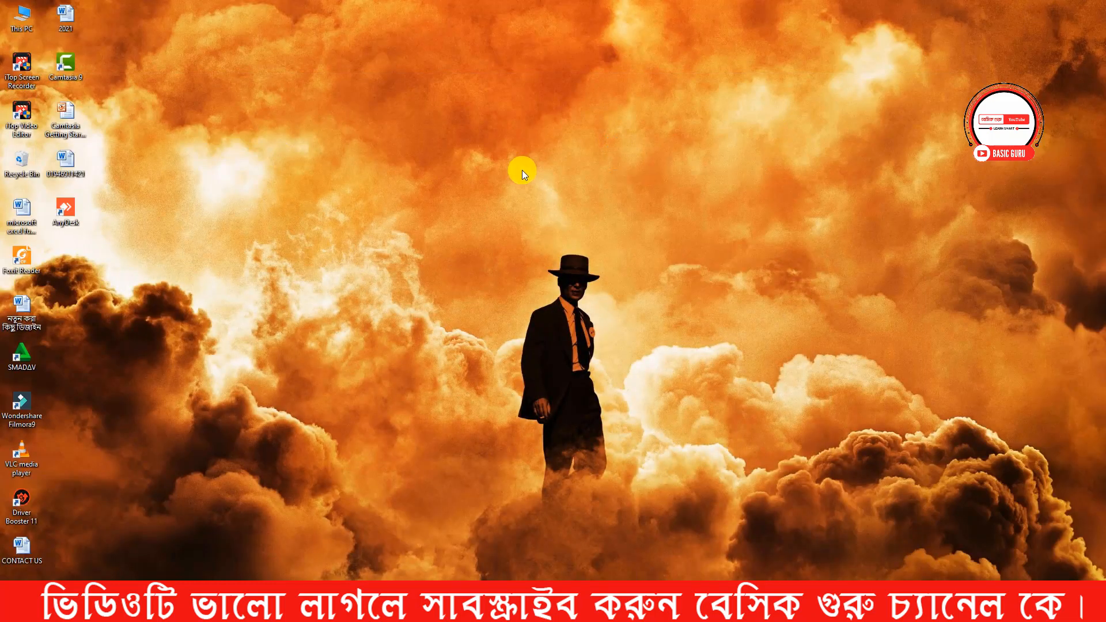
Step: Call up the Shut Down Windows dialog from the desktop and cancel it
key(alt+F4)
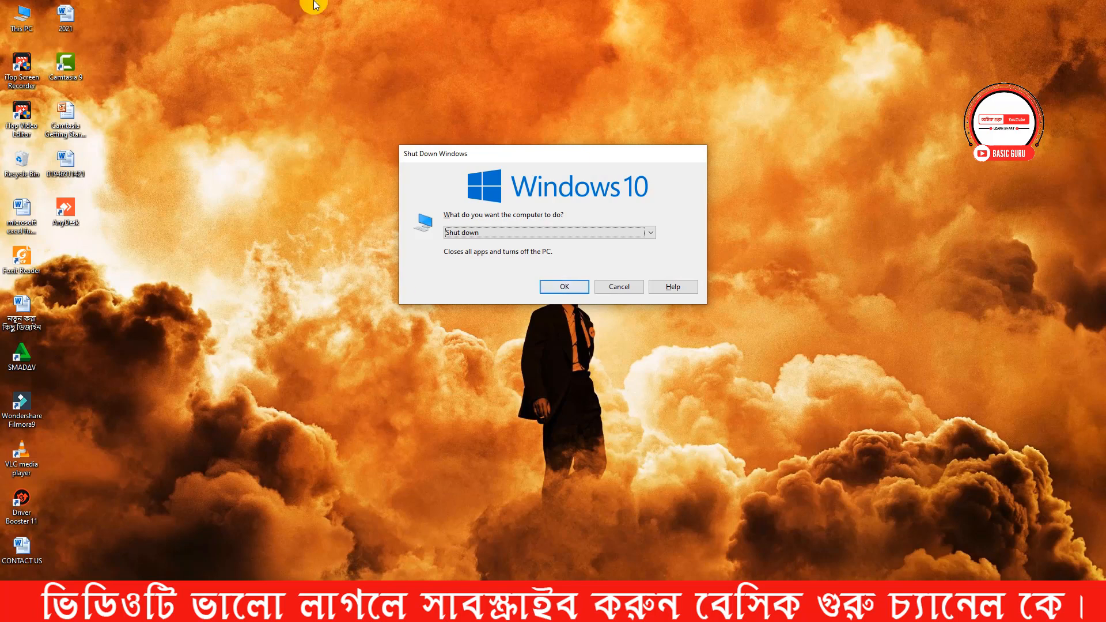
click(629, 287)
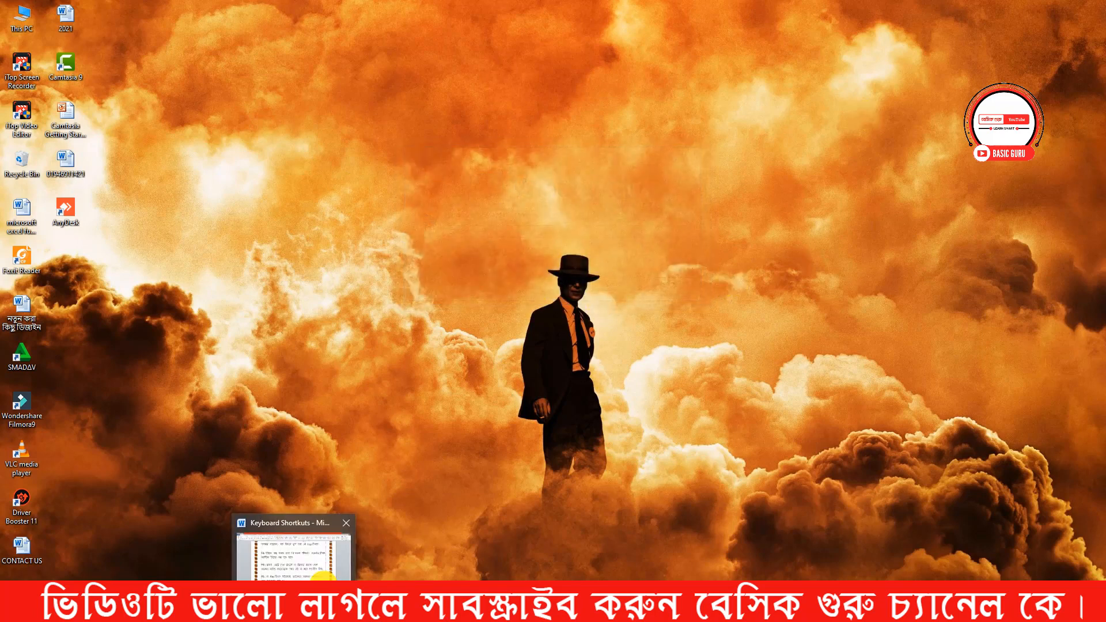
Step: Return to the Keyboard Shortkuts document in Word and highlight the F4 paragraph about Alt+F4
click(295, 609)
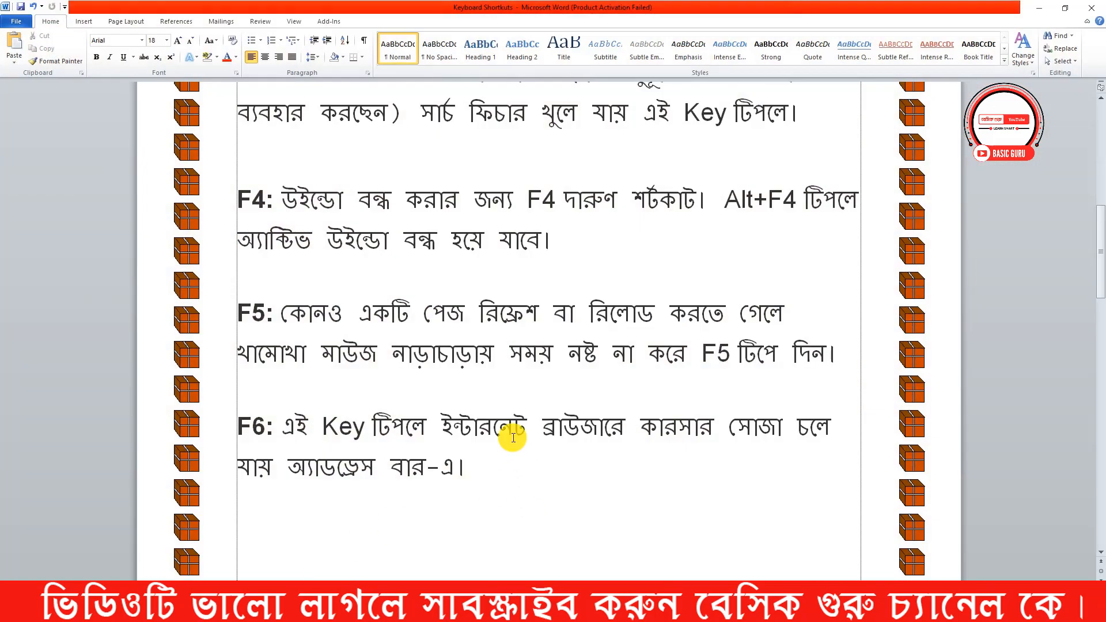
scroll(461, 401, down, 2)
drag(570, 143, 244, 98)
click(631, 122)
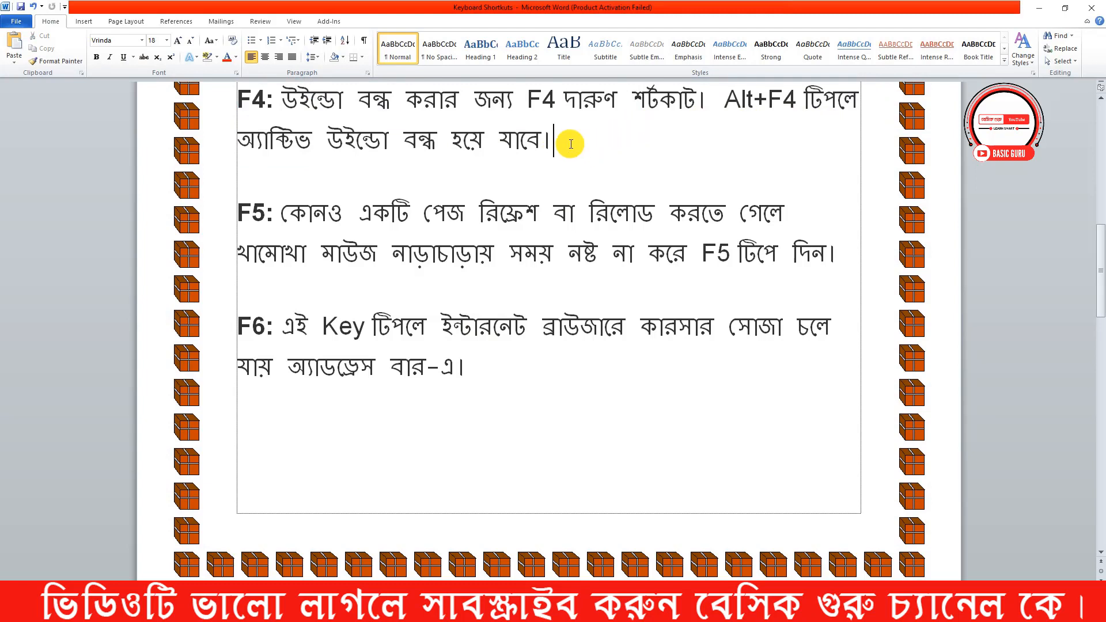
drag(632, 142, 238, 98)
Step: Minimize the Keyboard Shortkuts document and refresh the Windows desktop twice
click(1065, 8)
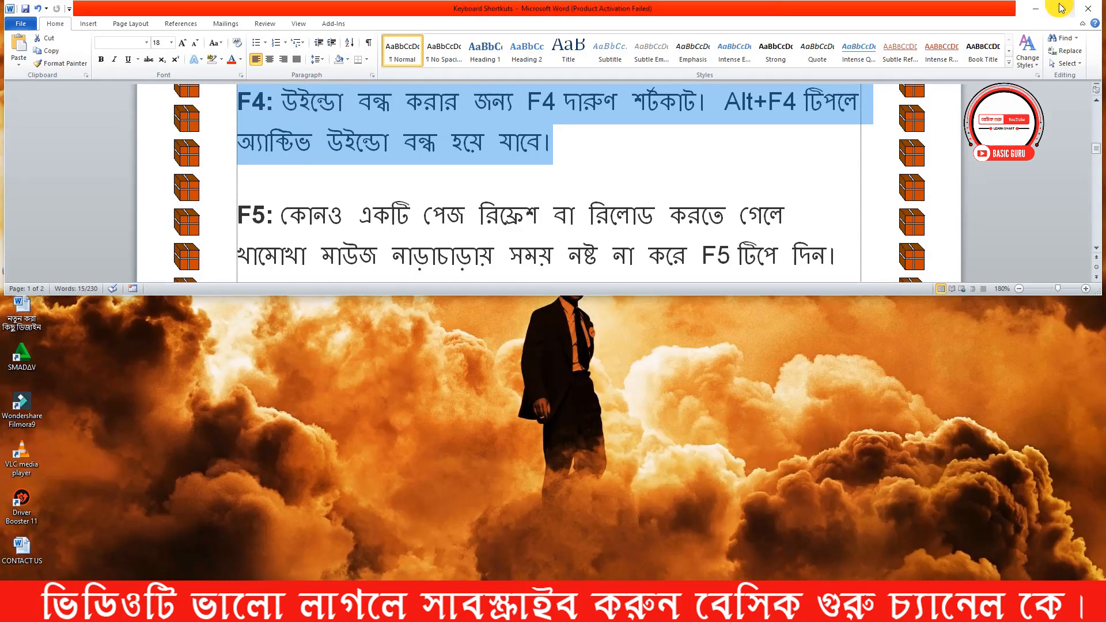
click(1057, 9)
click(1037, 8)
right_click(585, 157)
click(605, 191)
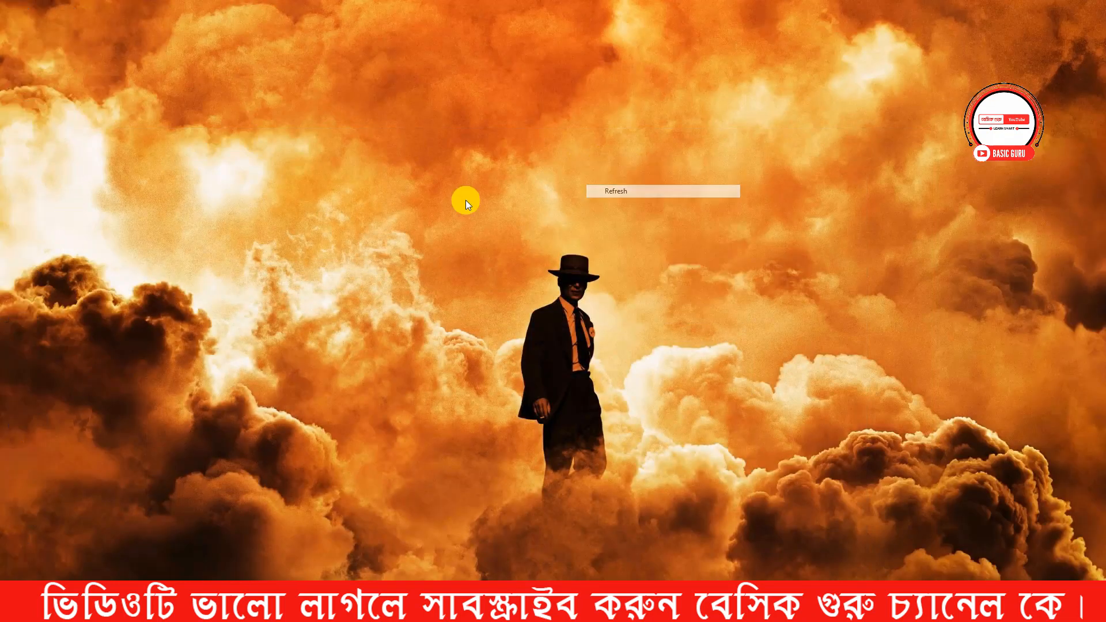
right_click(396, 210)
click(426, 244)
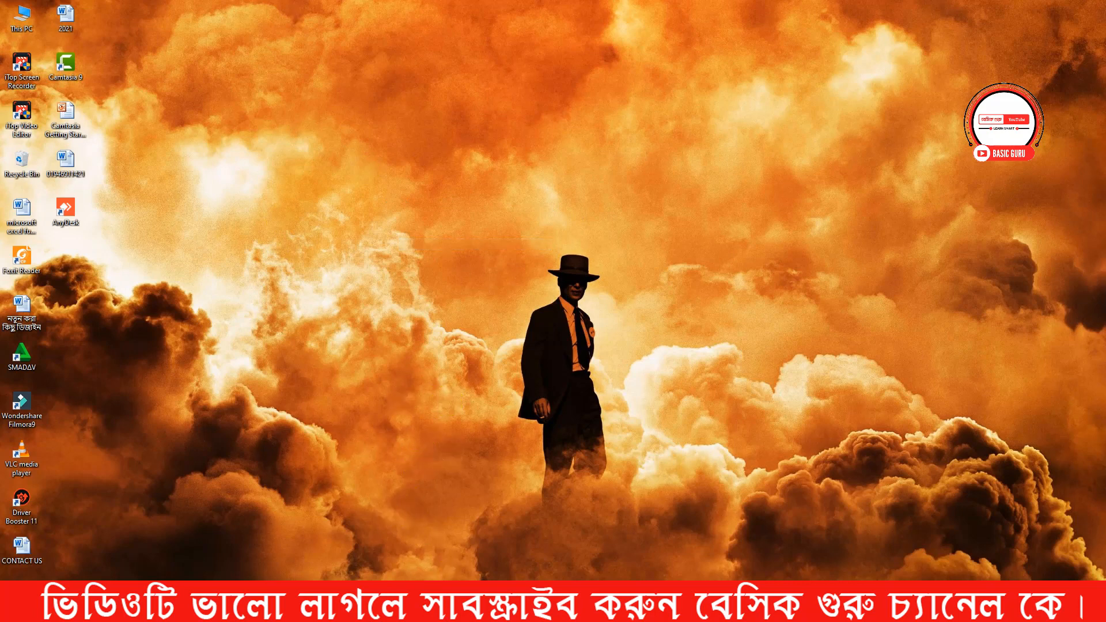
Step: Switch back to the Word shortcuts document and highlight the F5 paragraph about refreshing a page, then clear the selection
key(alt+Tab)
click(392, 277)
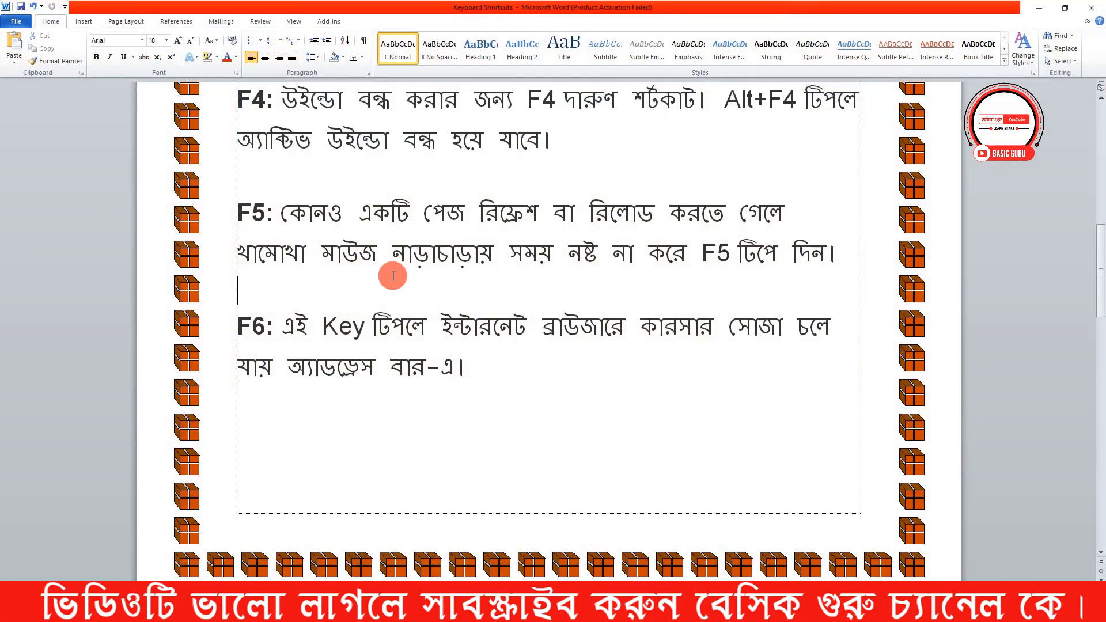
drag(239, 214, 757, 256)
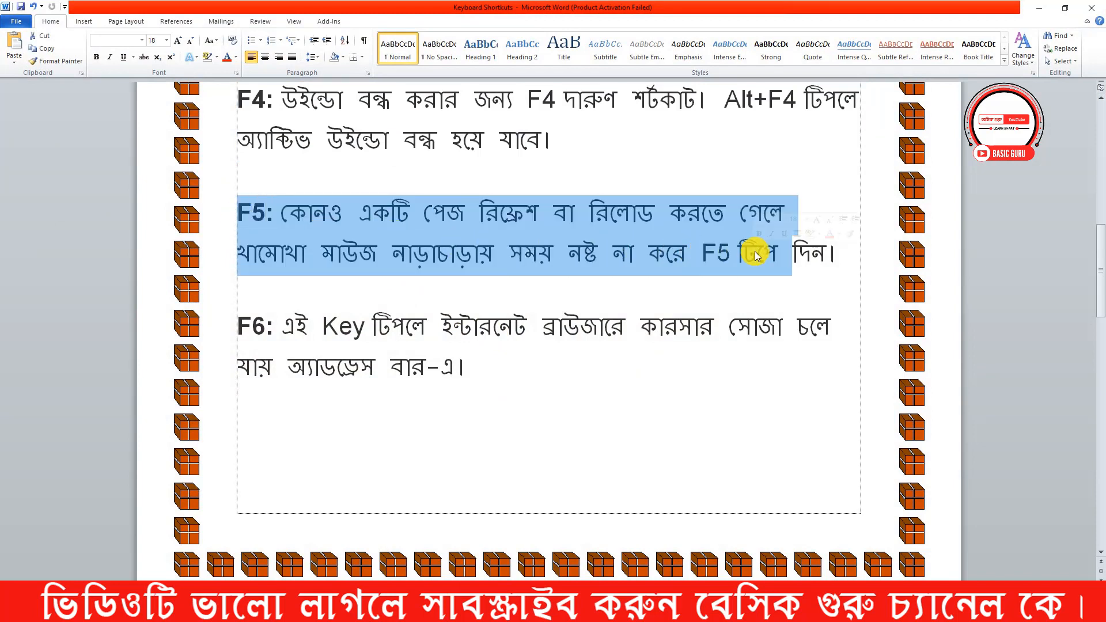
click(757, 255)
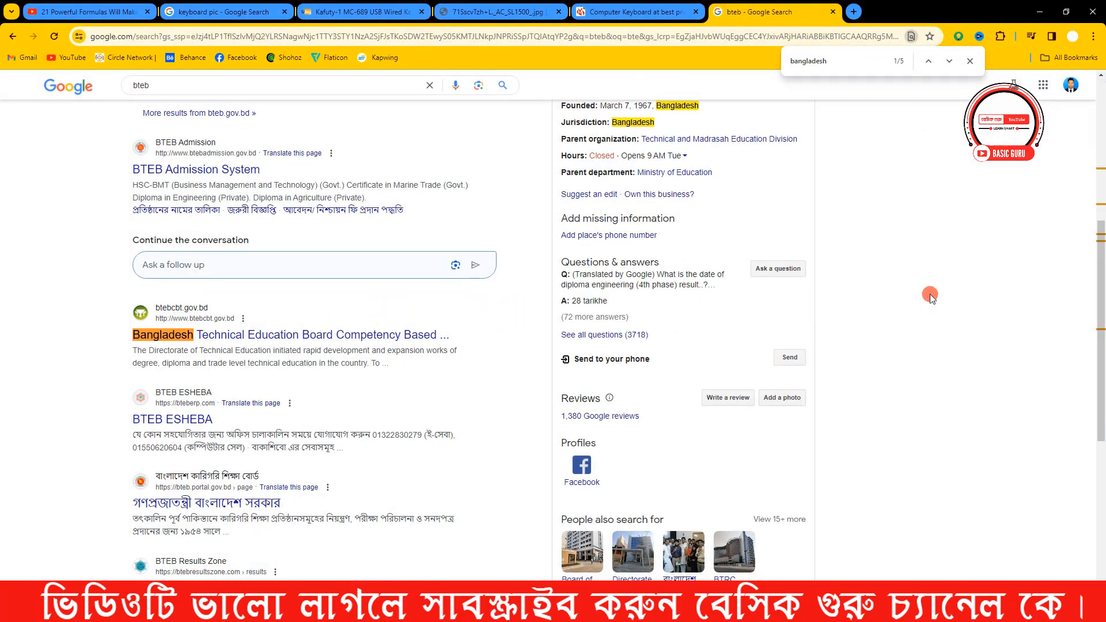
Step: In Chrome, close the find bar on the bteb search results page and reload the page
scroll(922, 300, down, 6)
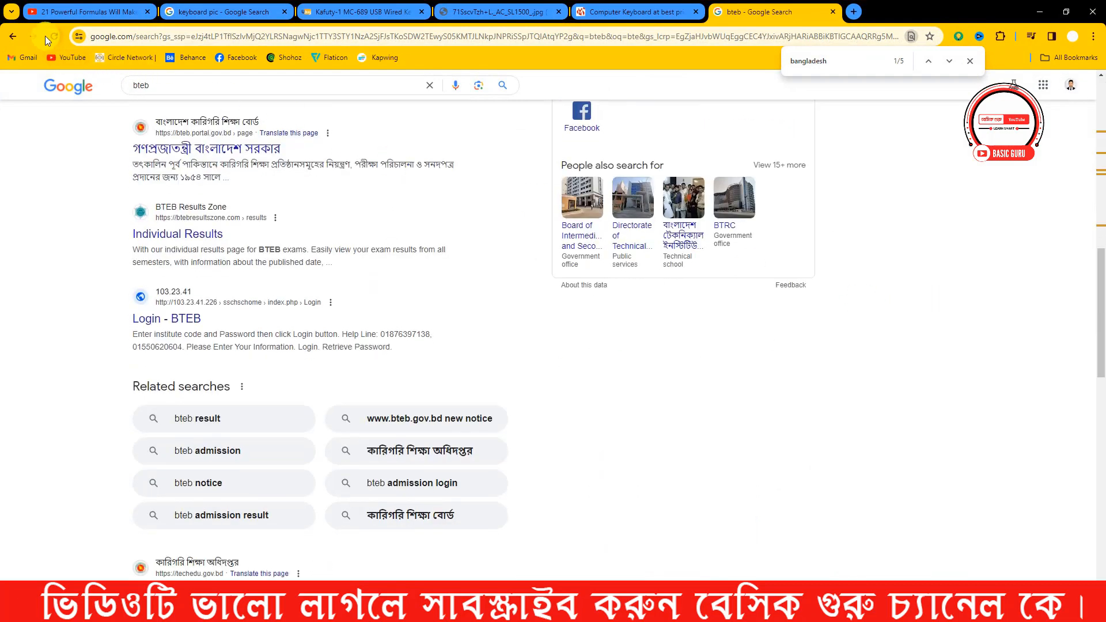
click(970, 60)
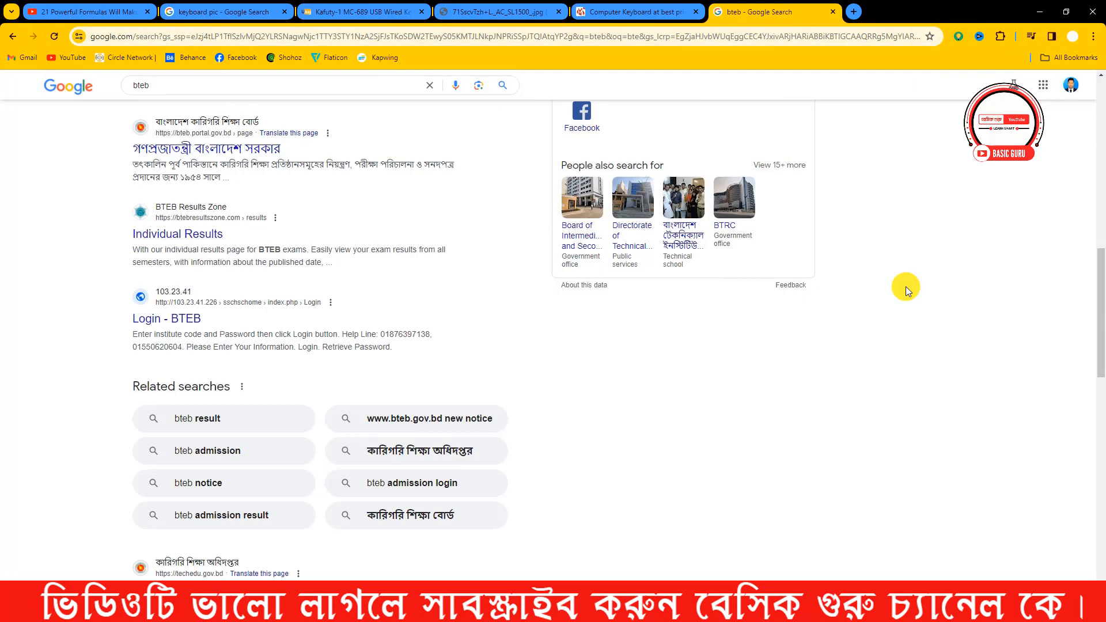
key(F5)
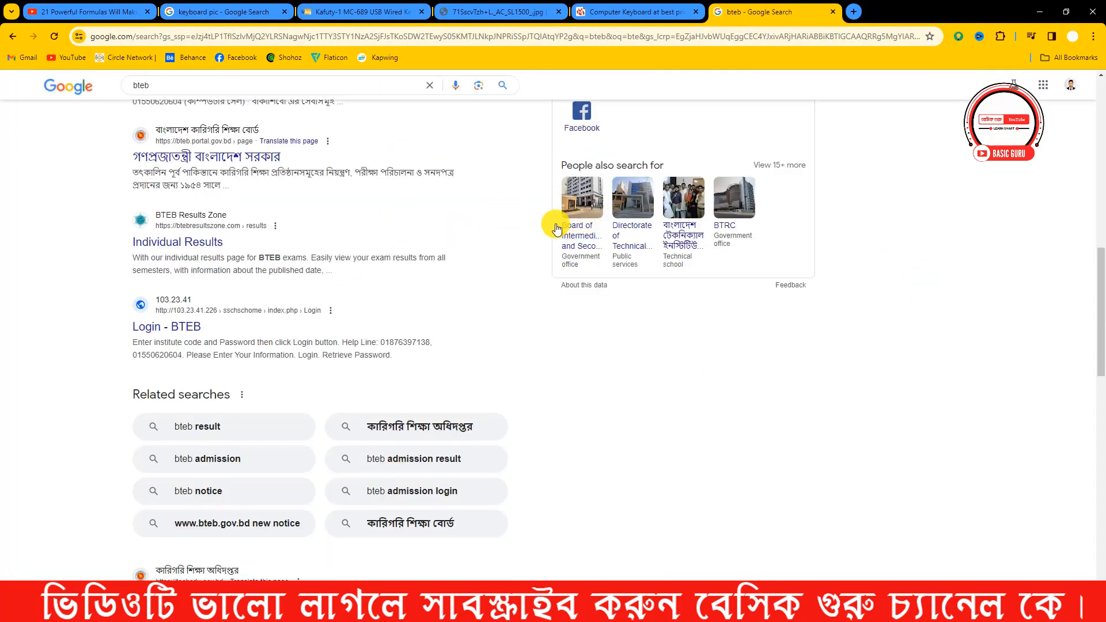
key(F5)
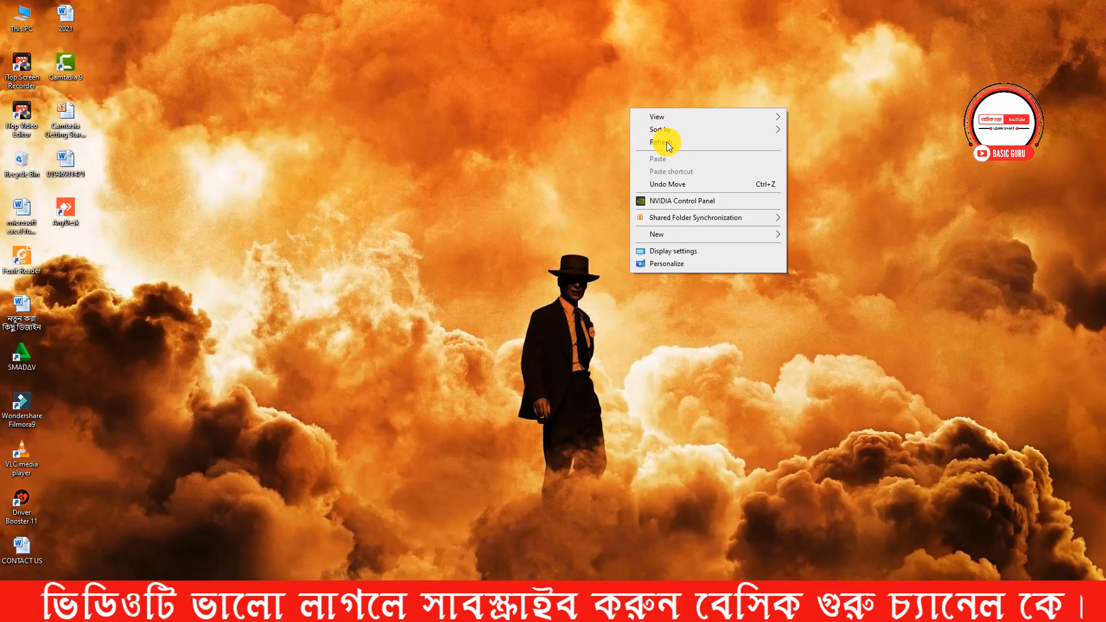
Step: Refresh the Windows desktop several times in a row
click(666, 142)
key(F5)
key(F5)
key(F5)
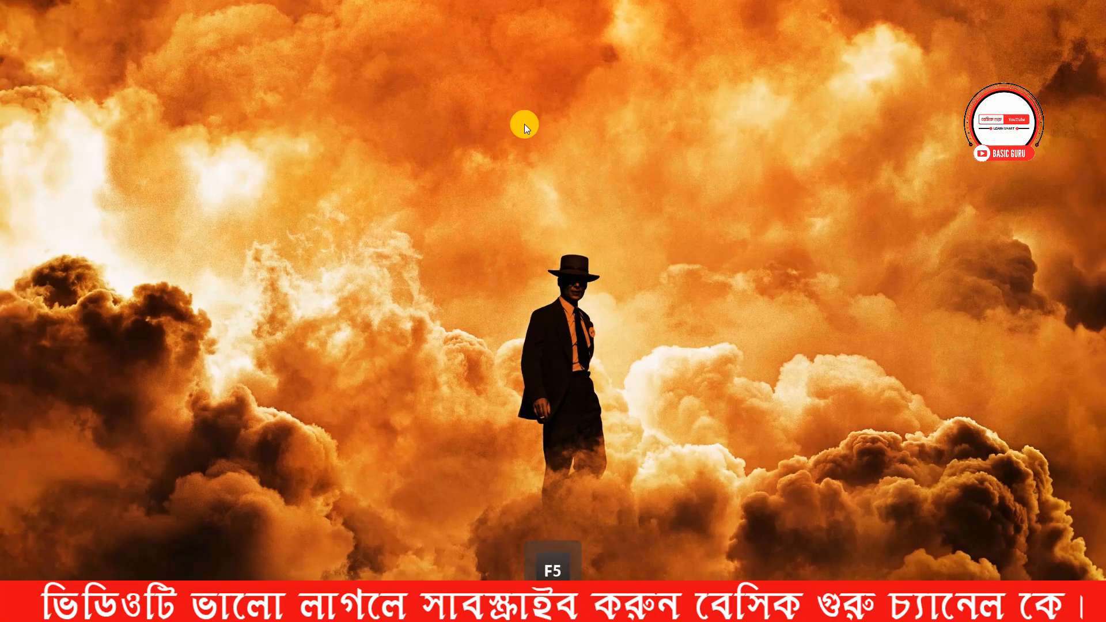
key(F5)
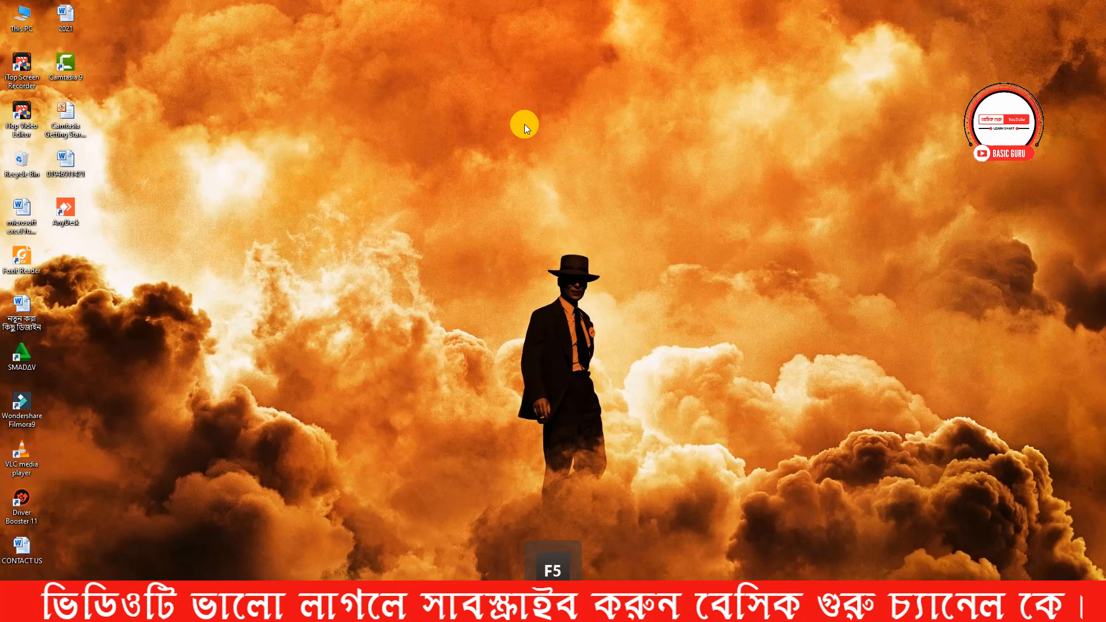
key(F5)
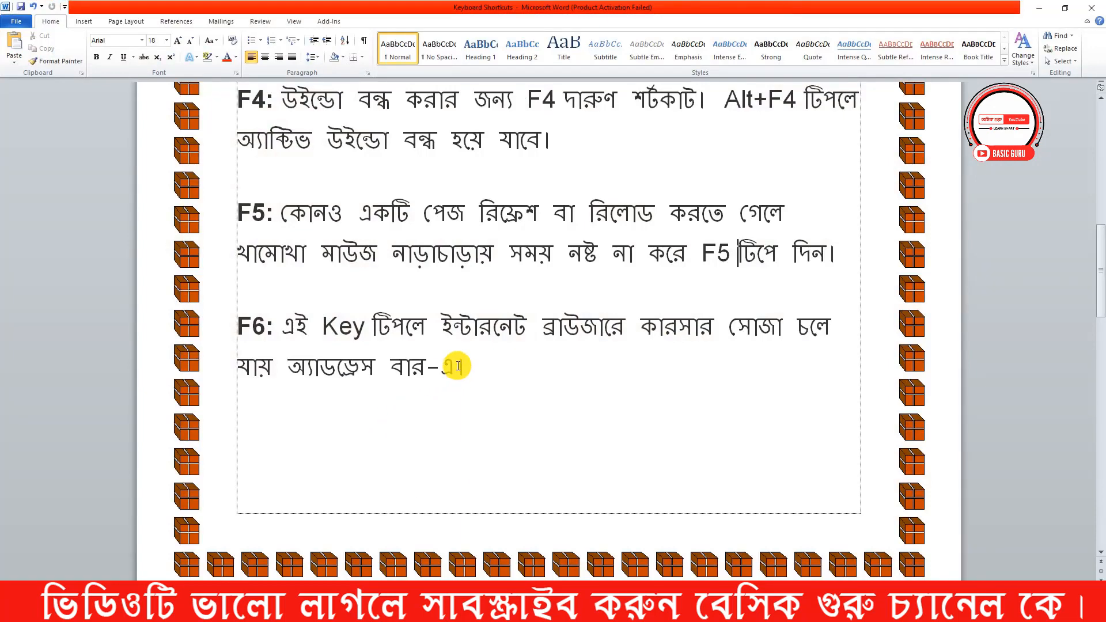
Step: Read on past the F6 paragraph in Word, then open the bteb.gov.bd results page from Chrome's search results
scroll(458, 366, down, 3)
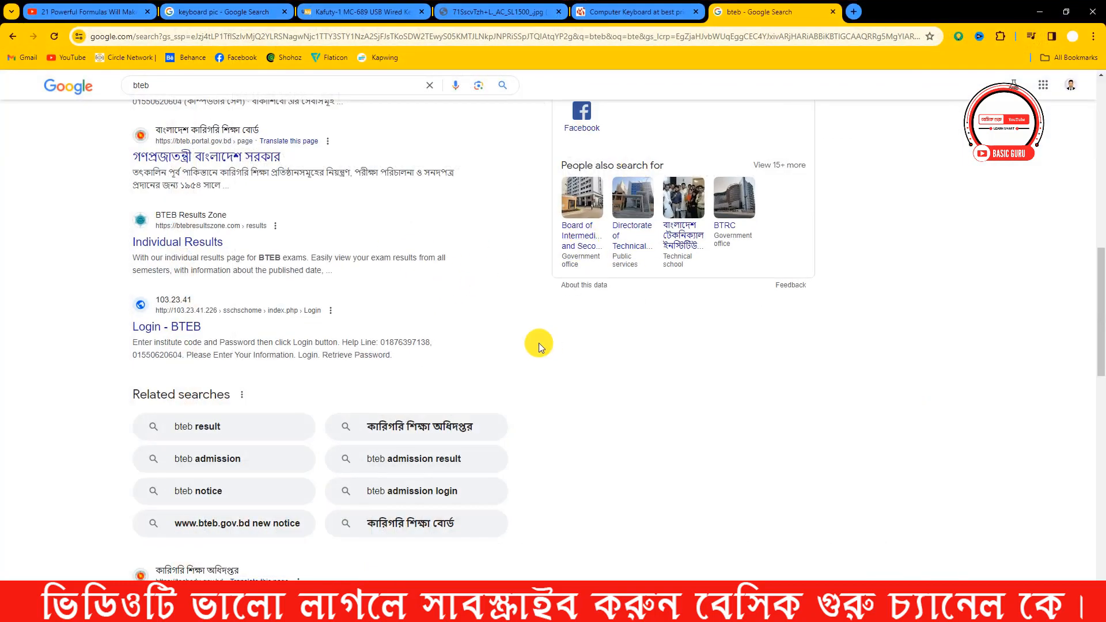
scroll(664, 438, up, 7)
scroll(615, 438, up, 5)
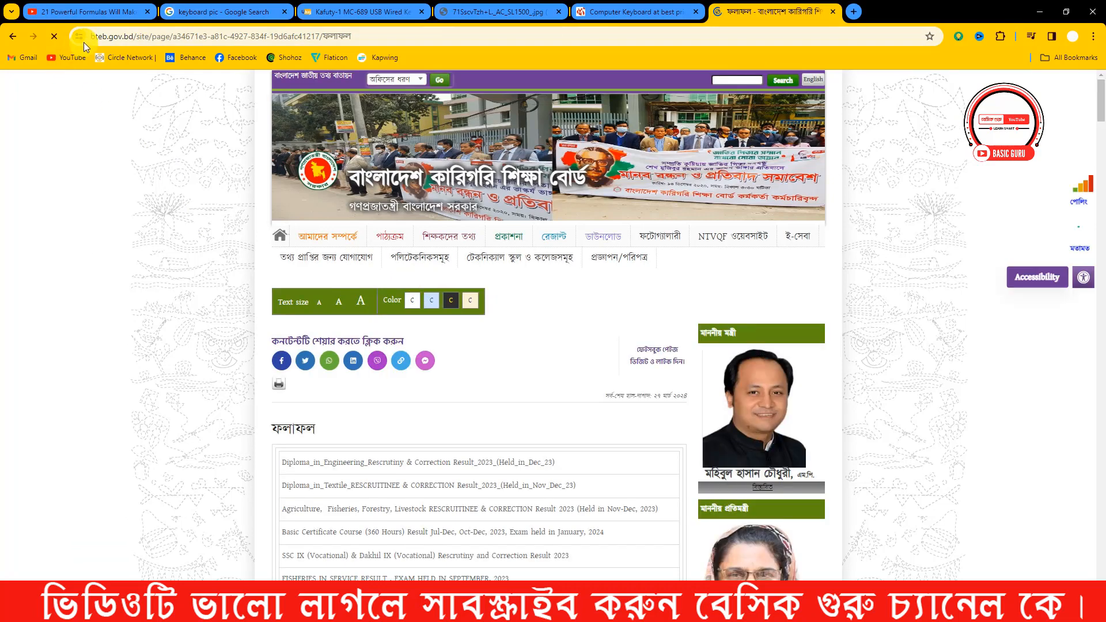
Step: Select the web address of the bteb.gov.bd results page twice, clearing the selection each time
click(336, 35)
drag(335, 35, 75, 39)
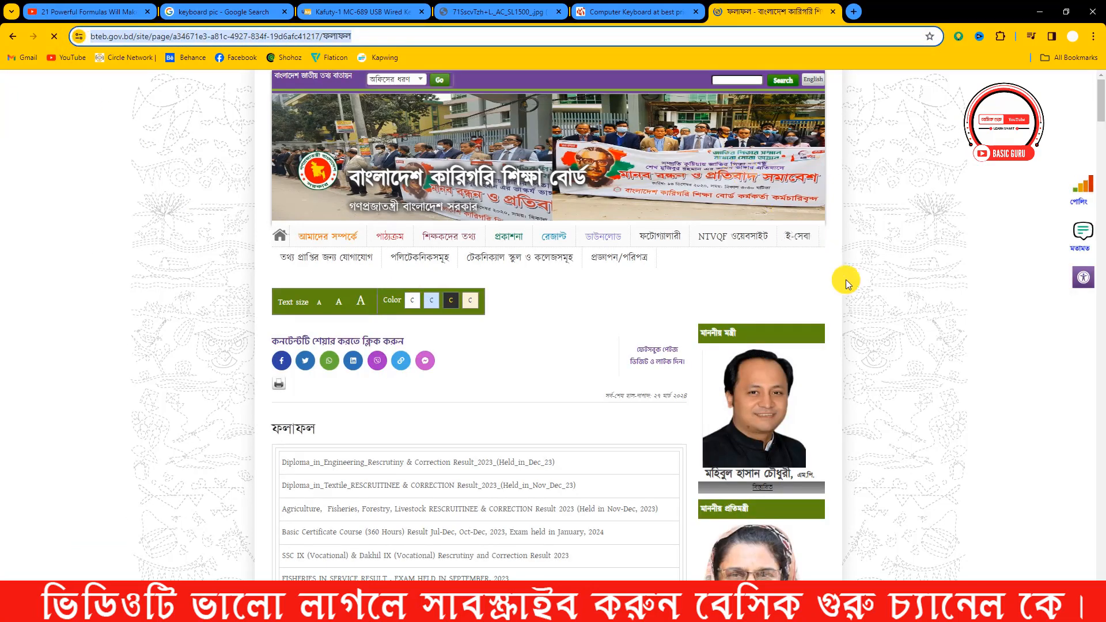
click(791, 281)
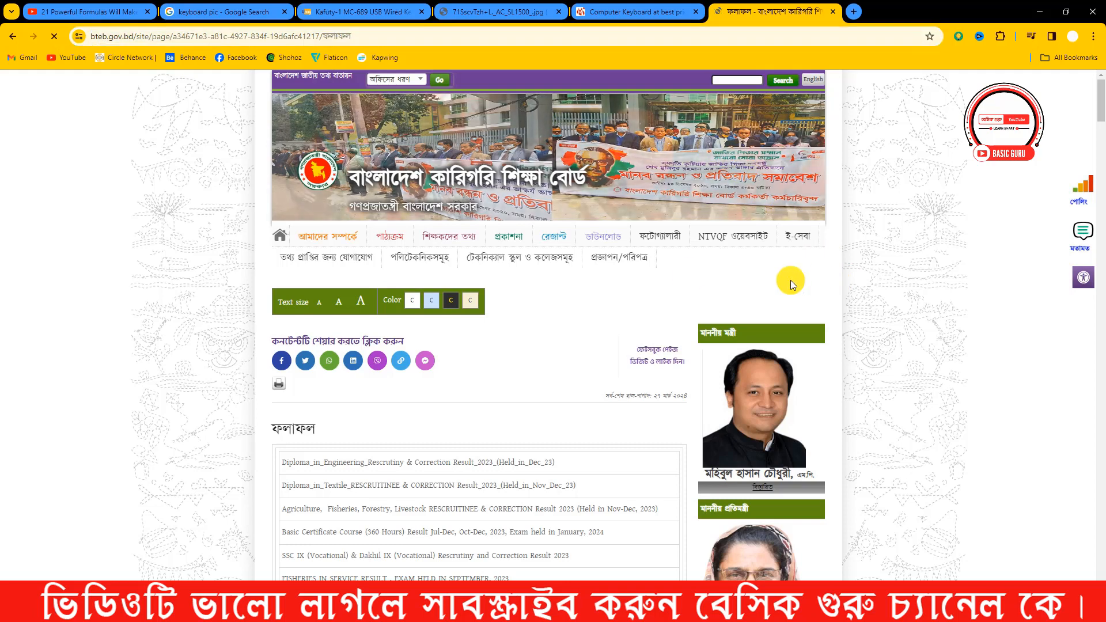
click(369, 36)
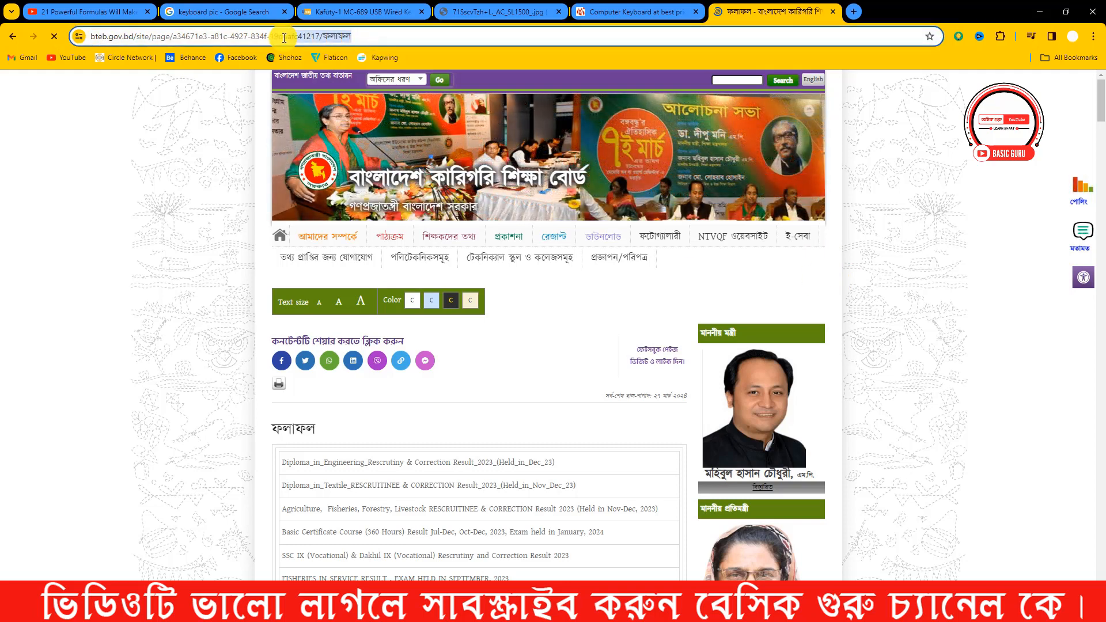
click(646, 307)
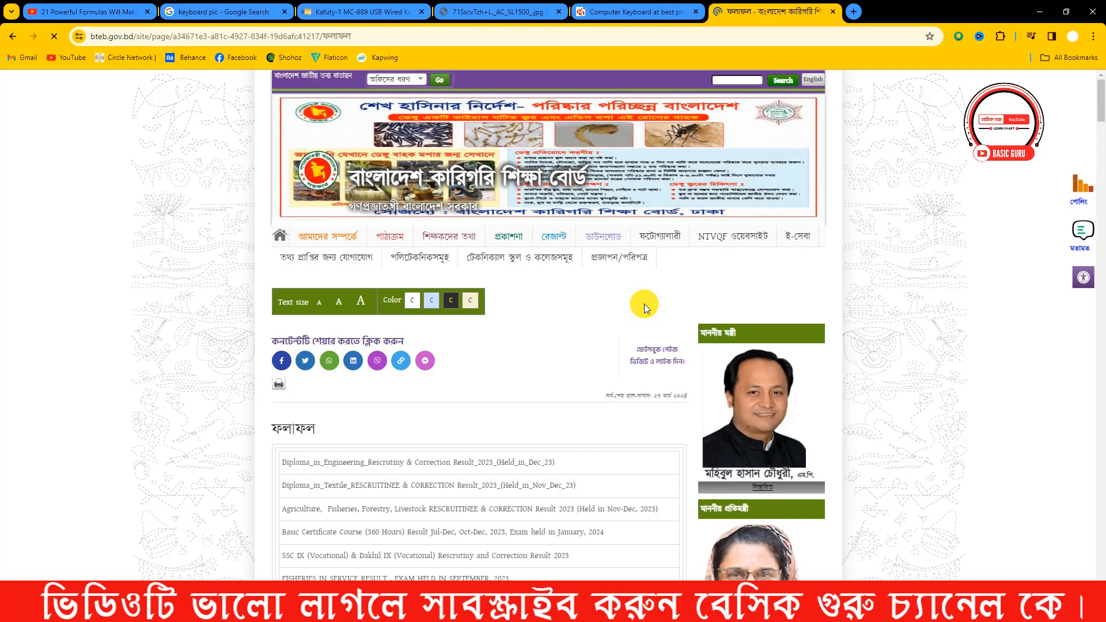
Step: Move the focus from the bteb.gov.bd page to its web address twice and copy the address
key(F6)
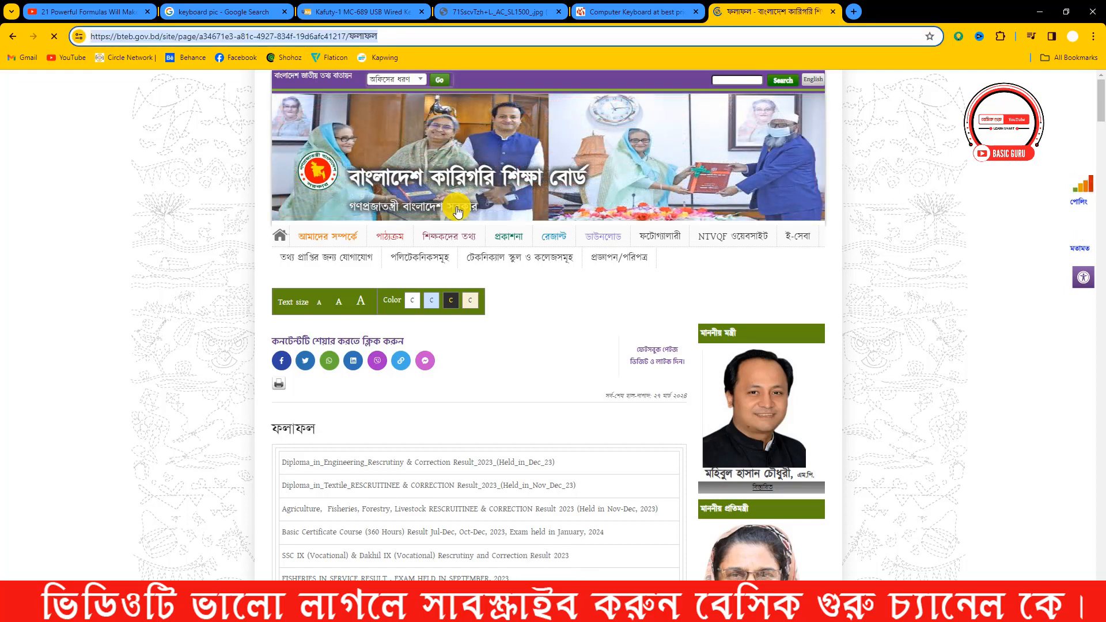
click(663, 312)
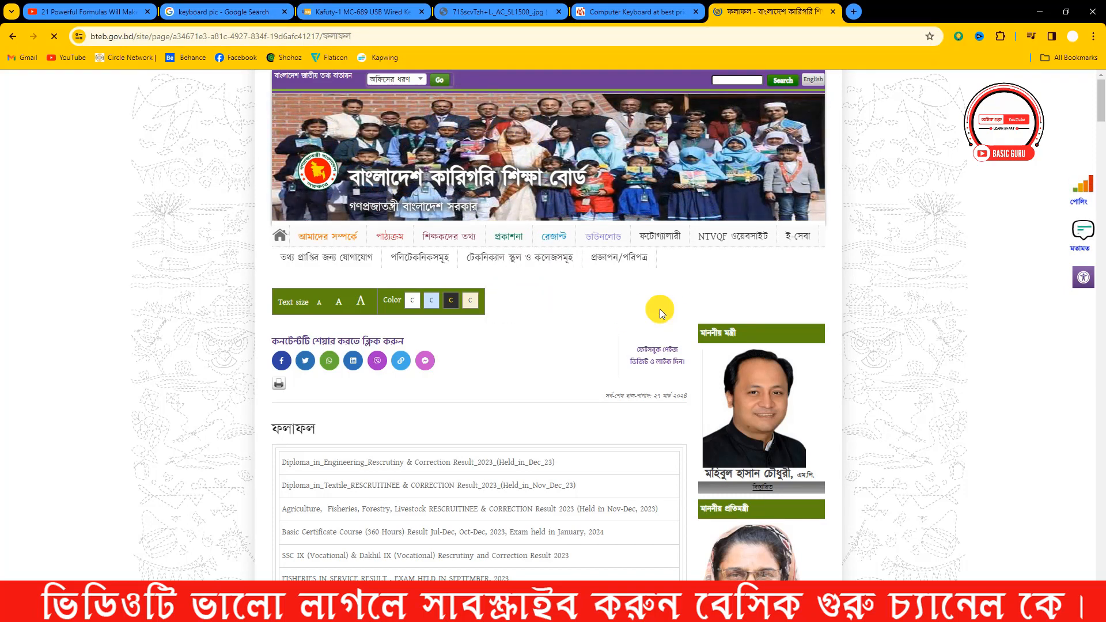
key(F6)
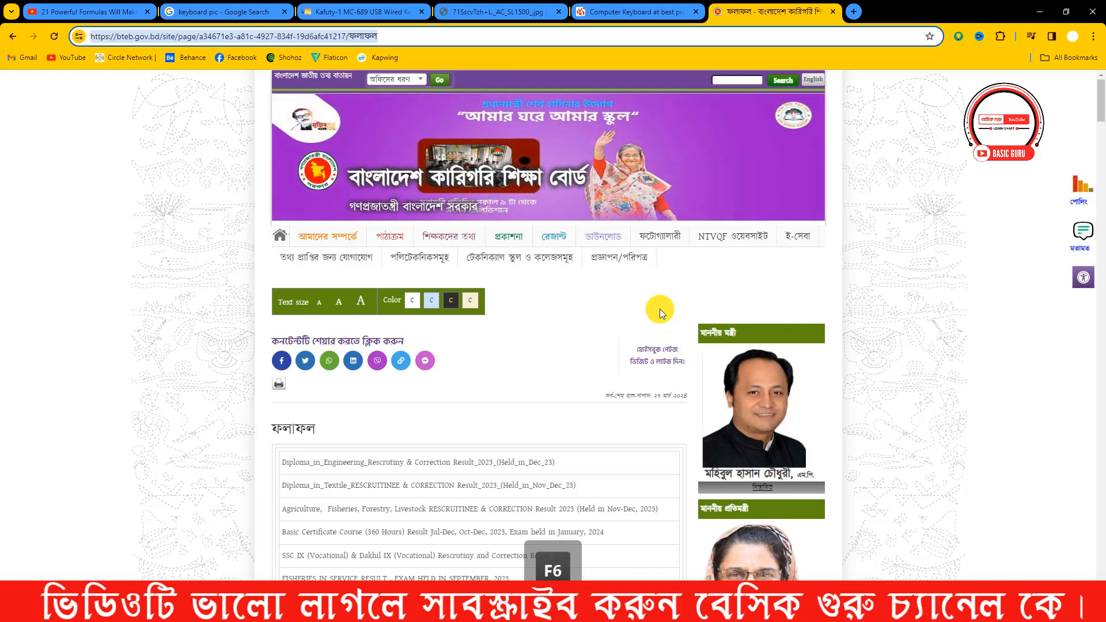
mouse_move(485, 241)
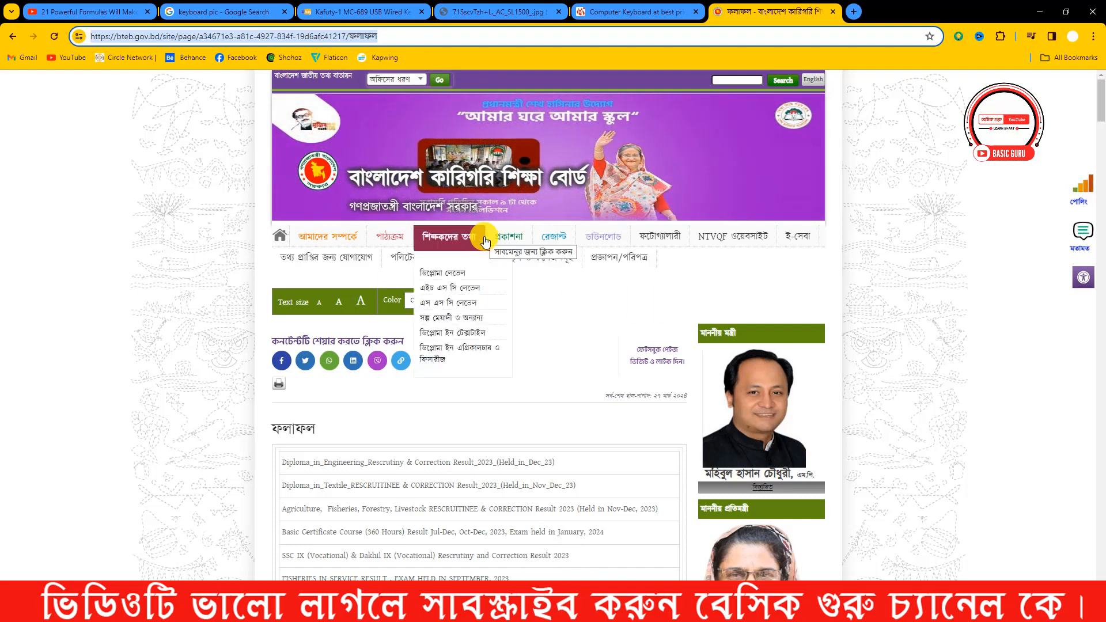
key(ctrl+c)
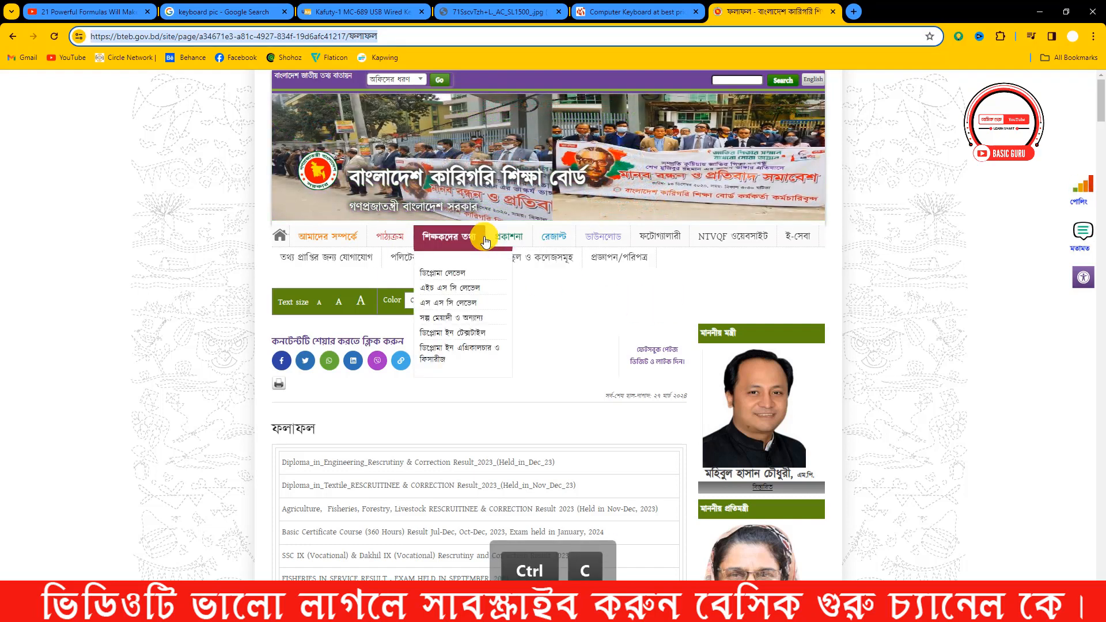
click(658, 298)
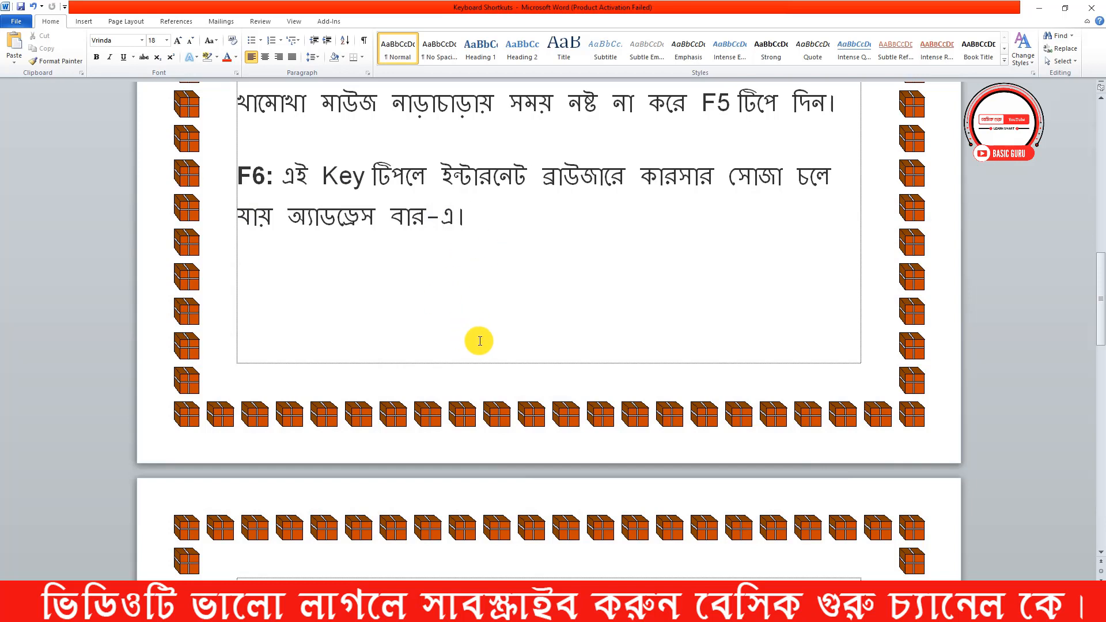
Step: Go to the second page of the Word shortcuts document and highlight the F7 label, then clear the selection
scroll(481, 340, down, 5)
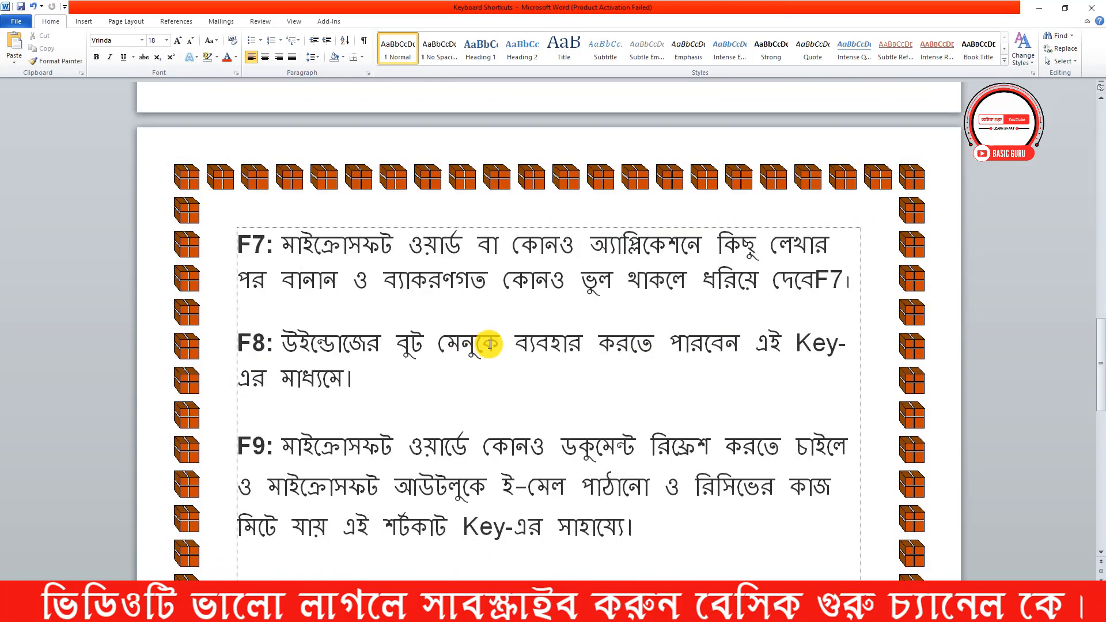
scroll(489, 344, down, 1)
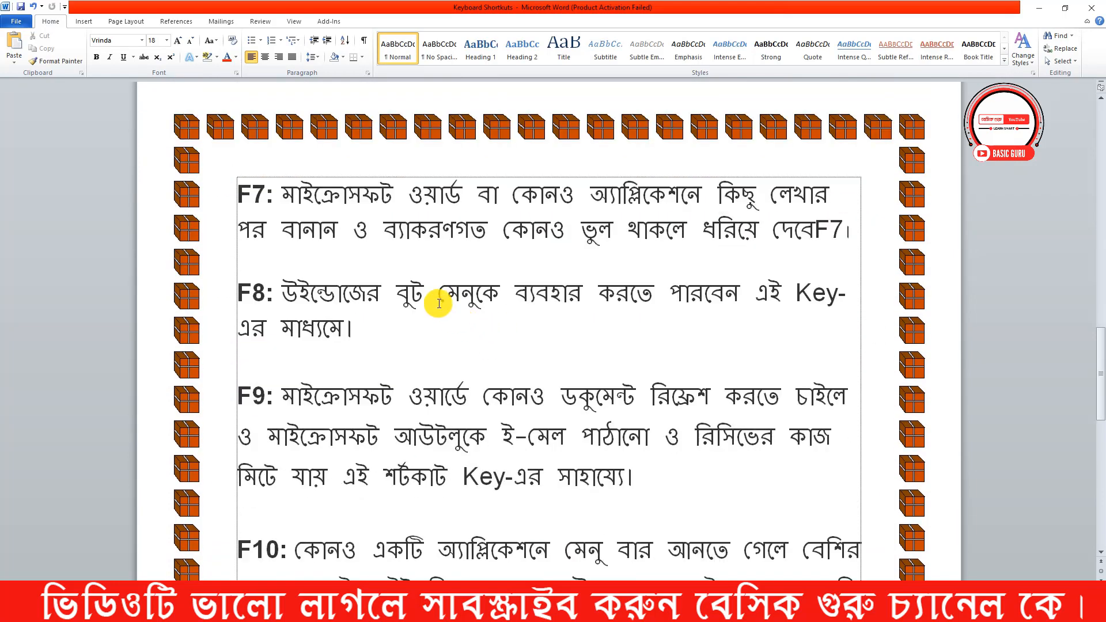
drag(238, 193, 266, 193)
click(302, 192)
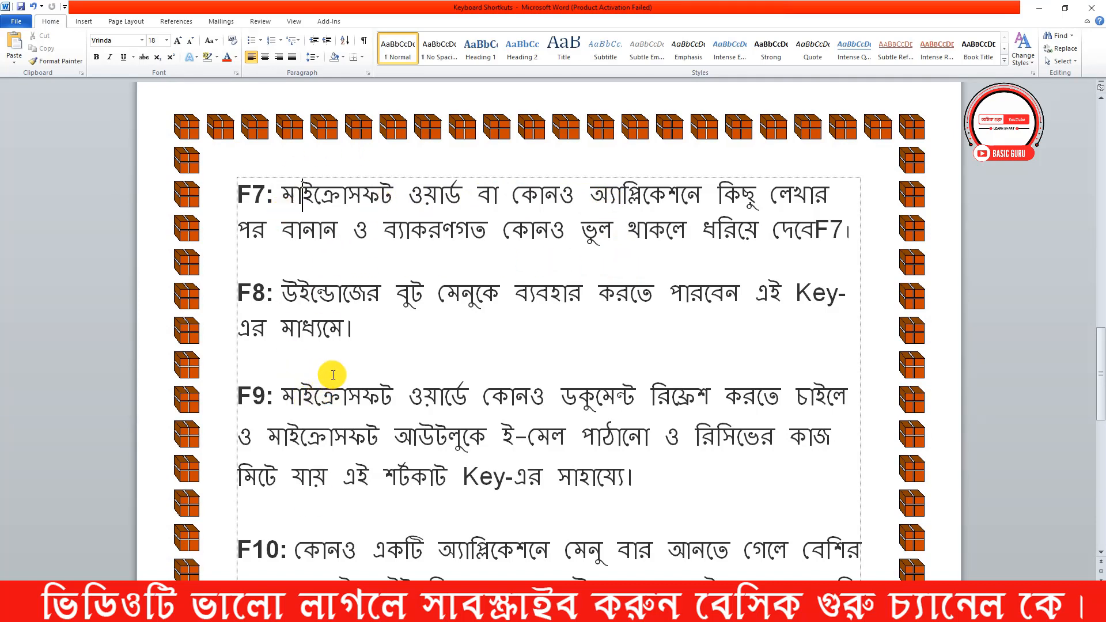
Step: Create a new blank document and fill it with sample paragraphs using =rand()
key(ctrl+n)
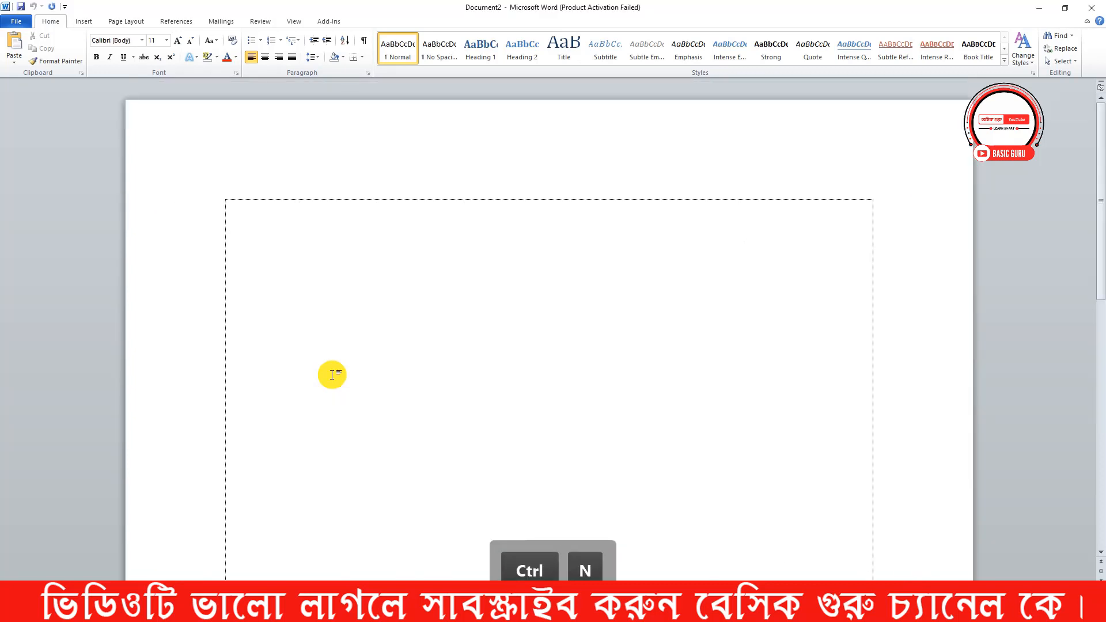
text(=ra)
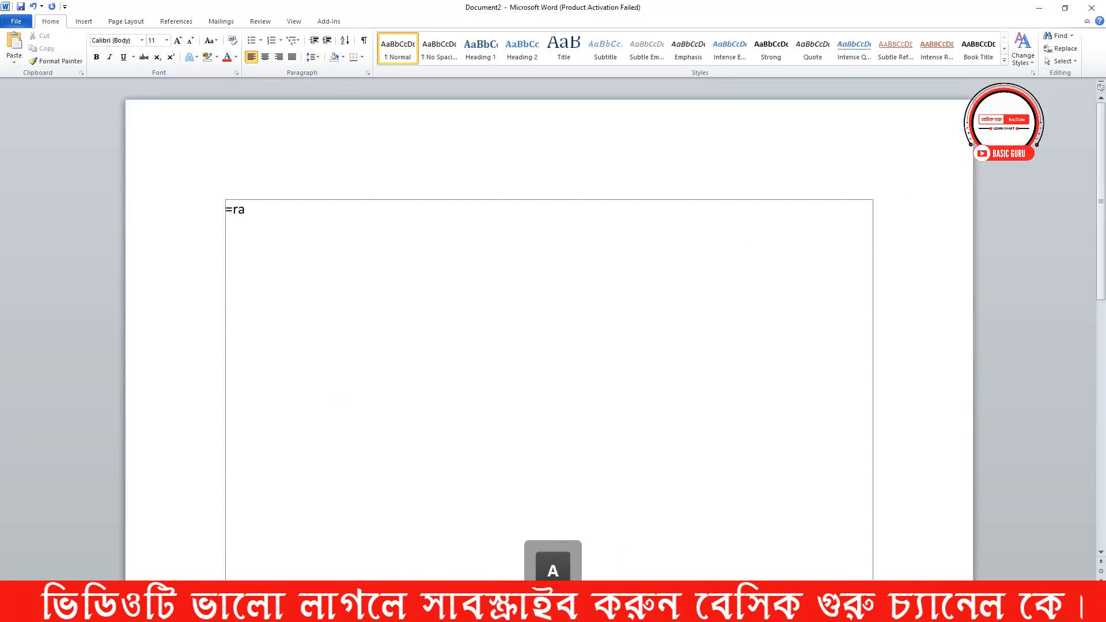
text(nd)
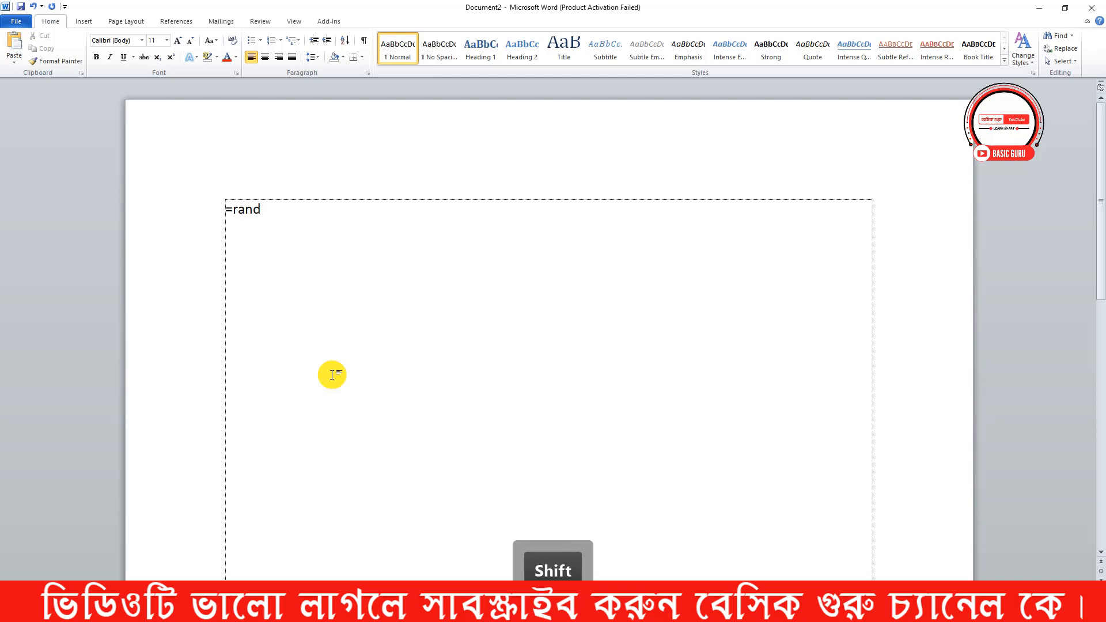
text(())
key(Return)
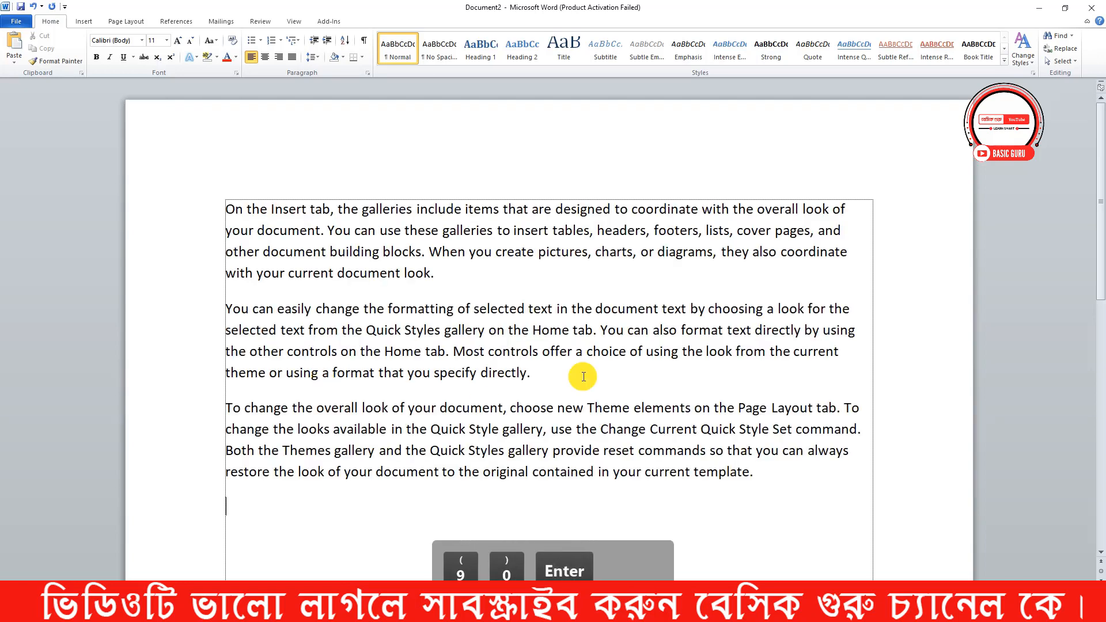
Step: Misspell four words in the sample text as "offaer", "gaallery", "builiding" and "Tiheme"
click(560, 351)
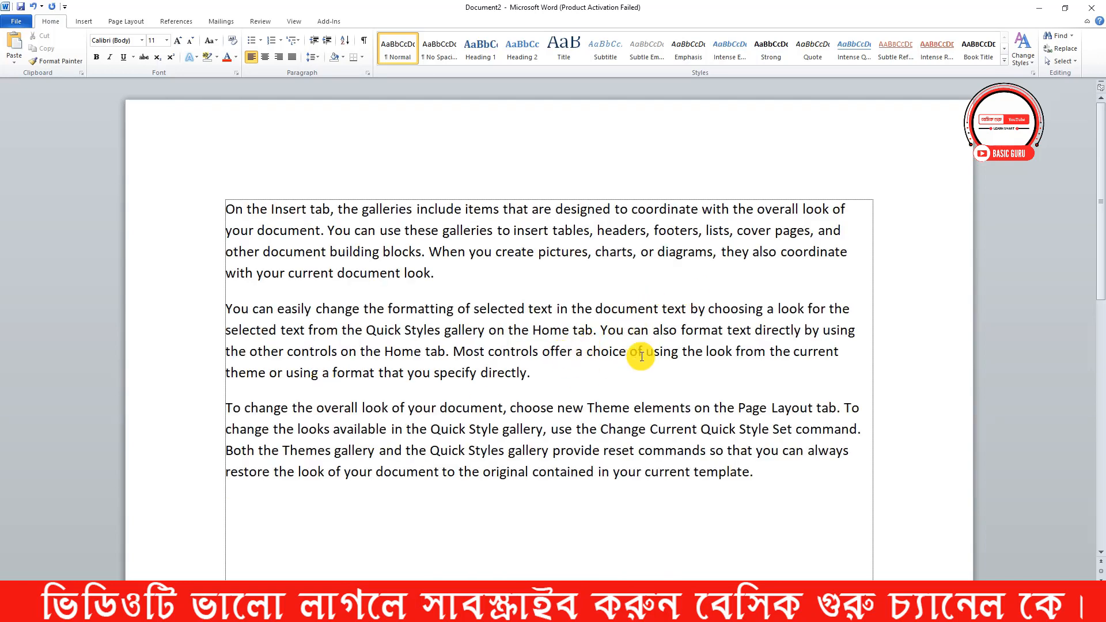
text(av)
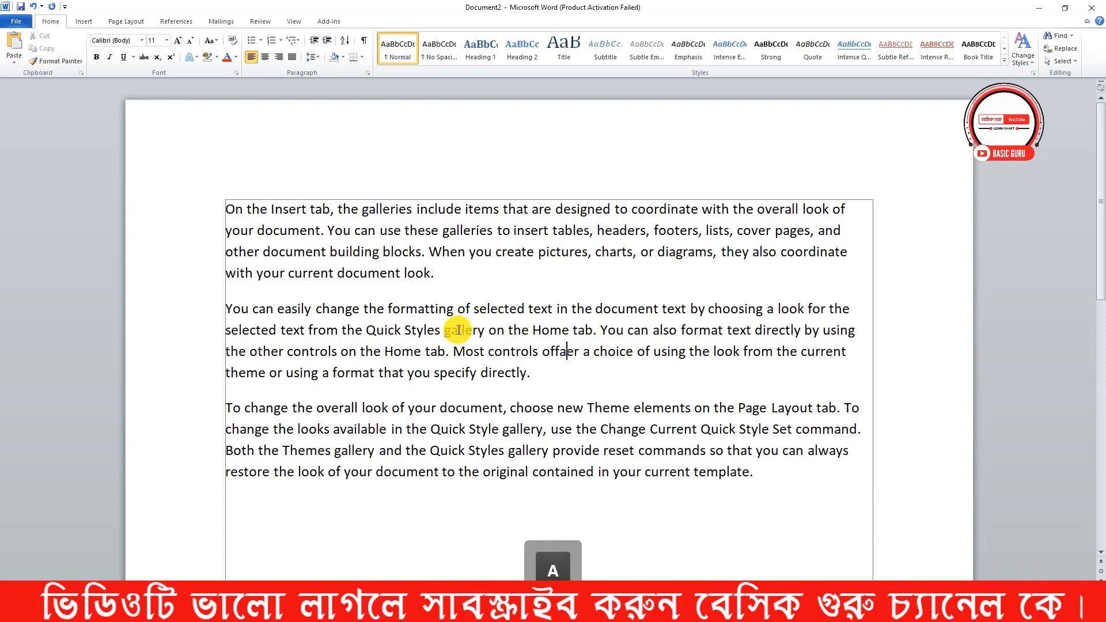
text(a)
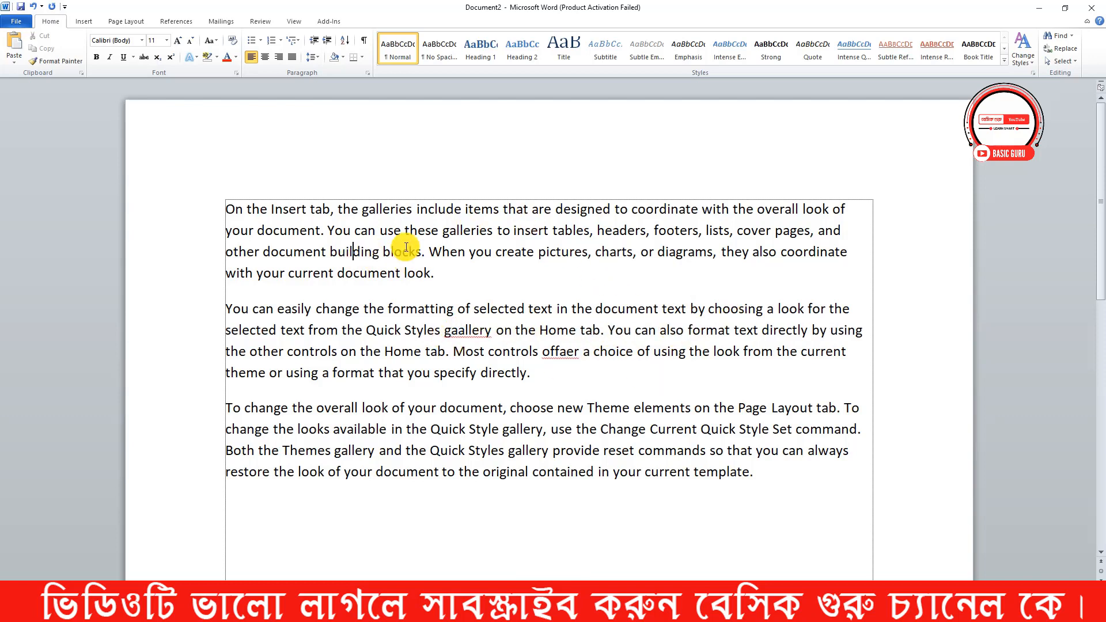
text(i)
click(595, 410)
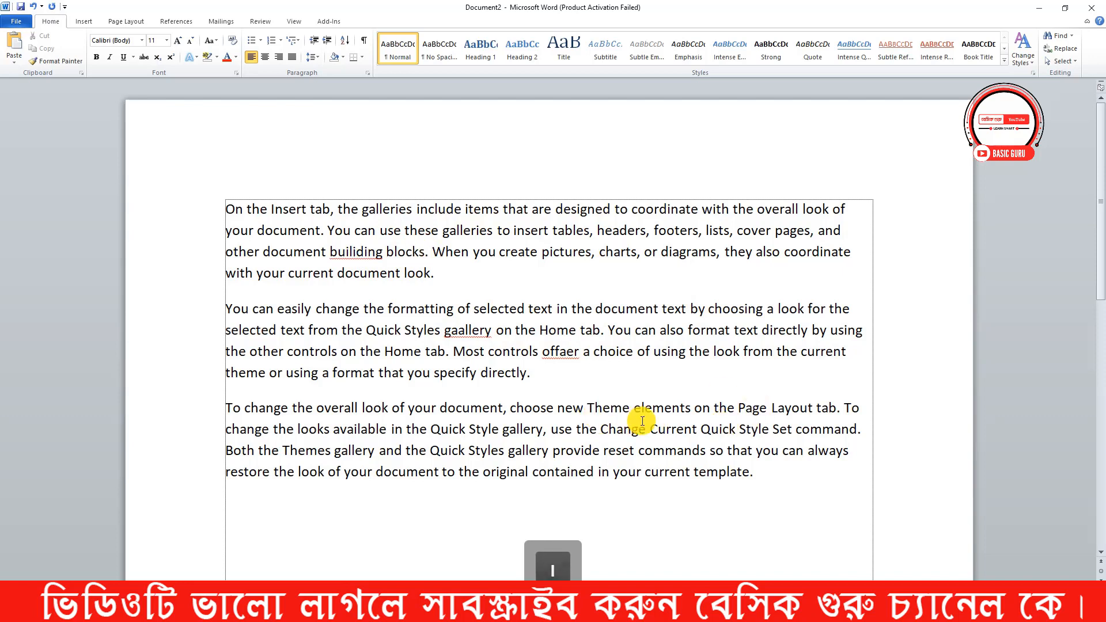
text(i)
click(649, 429)
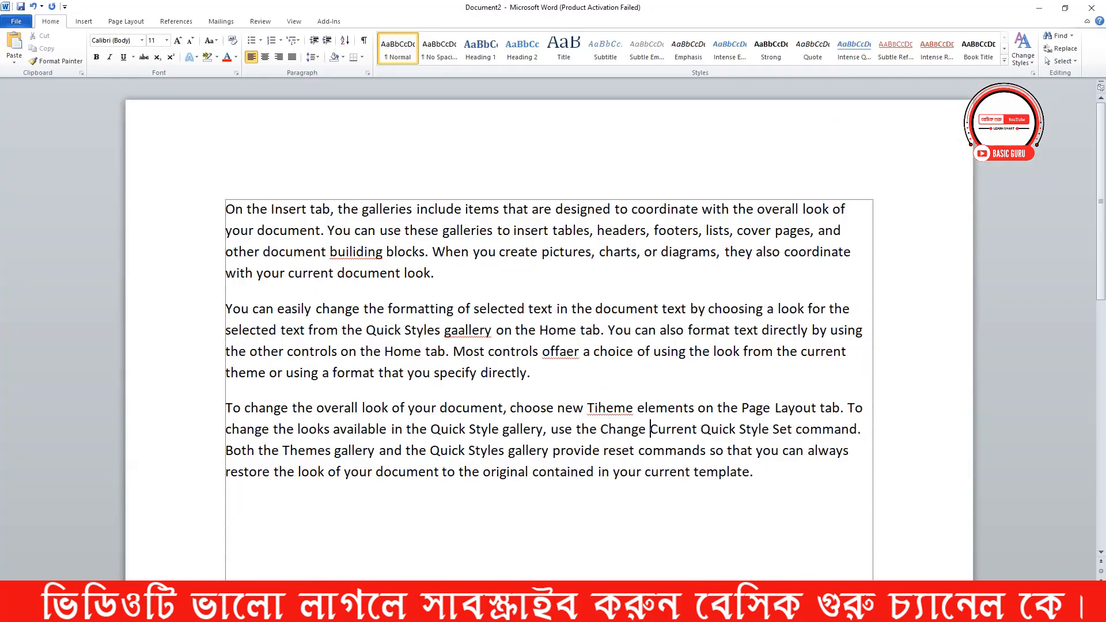
Step: Switch to the Keyboard Shortkuts document, highlight the whole F7 paragraph, and return to the sample-text document
mouse_move(288, 610)
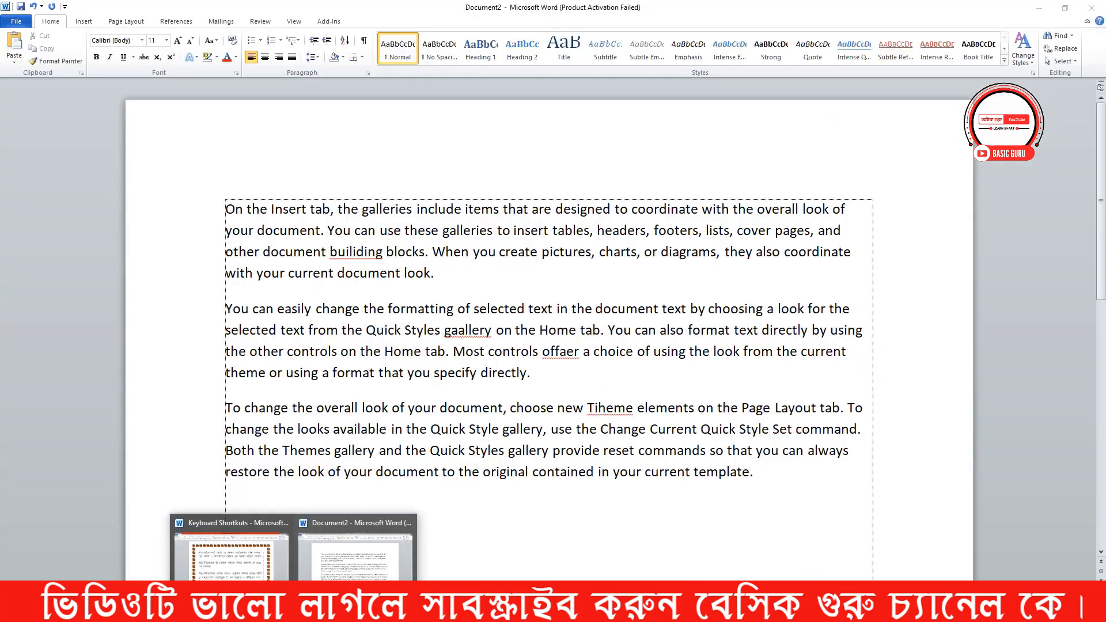
click(265, 553)
scroll(418, 398, down, 1)
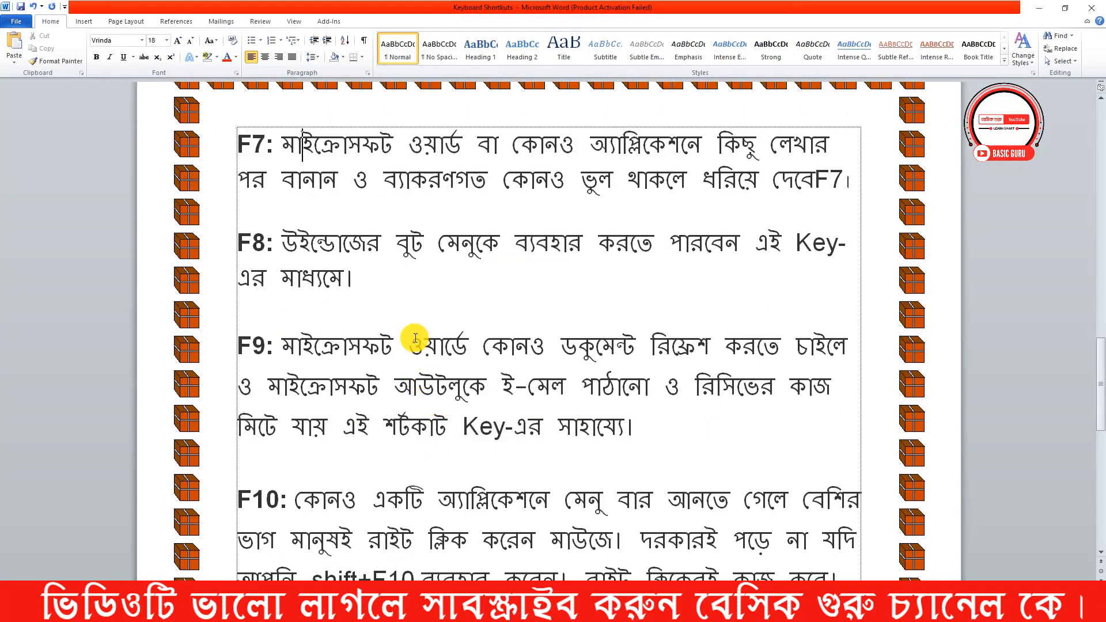
drag(255, 136, 859, 178)
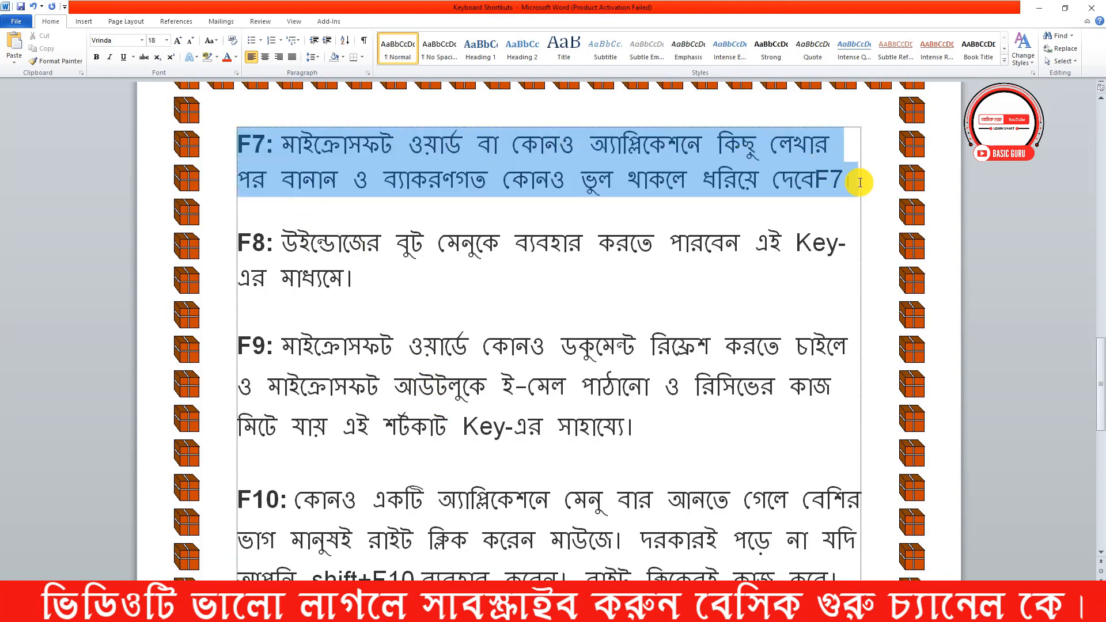
click(1039, 8)
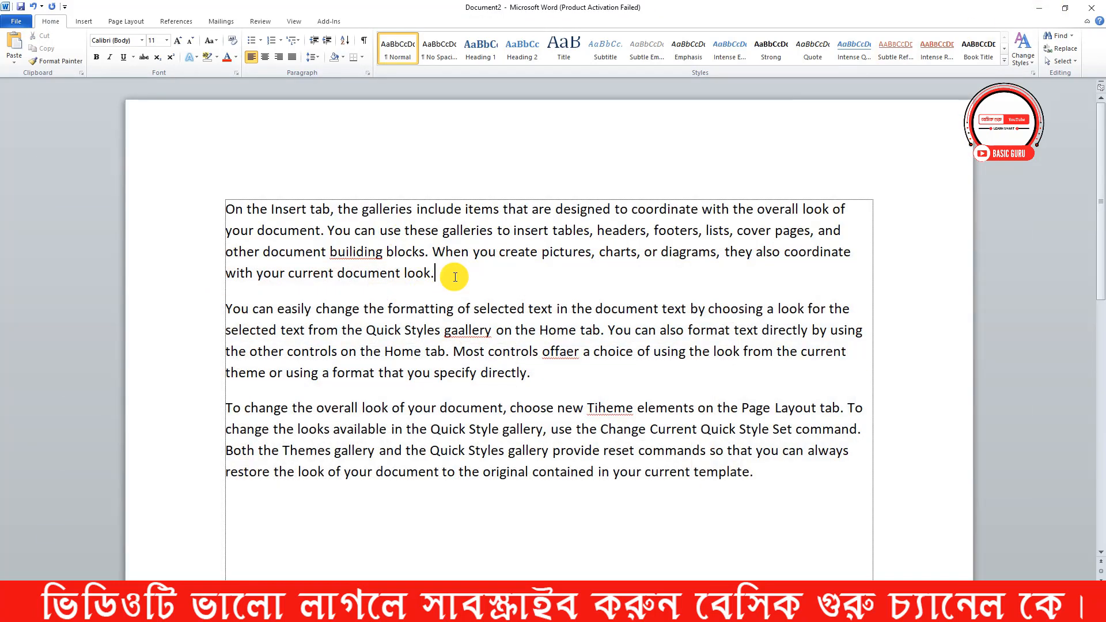
Step: Spell-check the document, replacing "gaallery", "offaer", "Tiheme" and "builiding" with the suggested spellings, and run the check once more
key(F7)
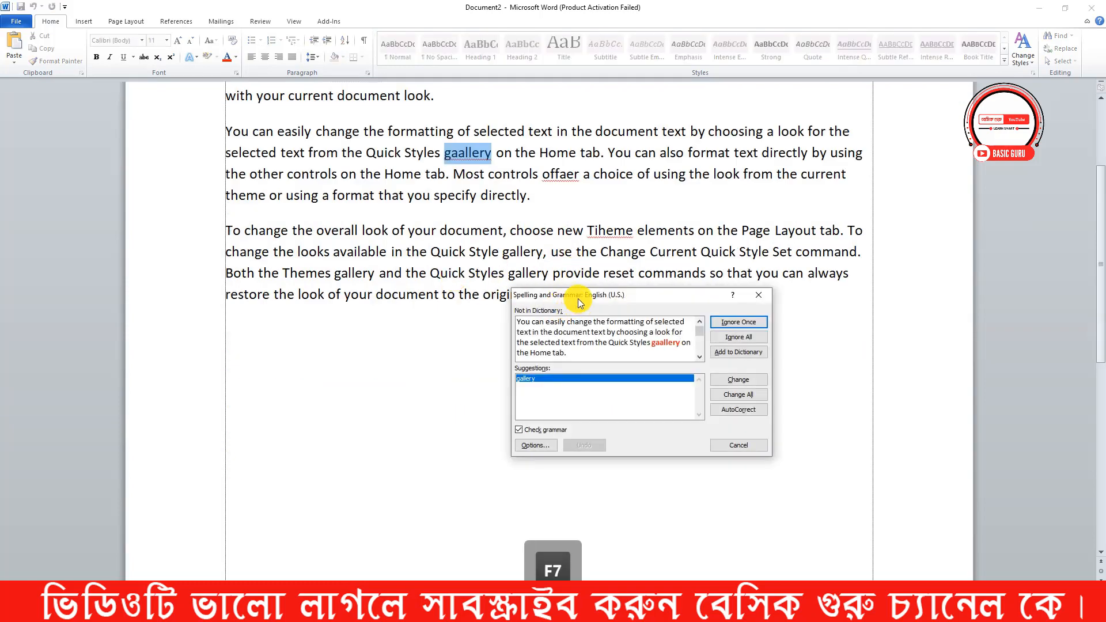
drag(579, 304, 561, 233)
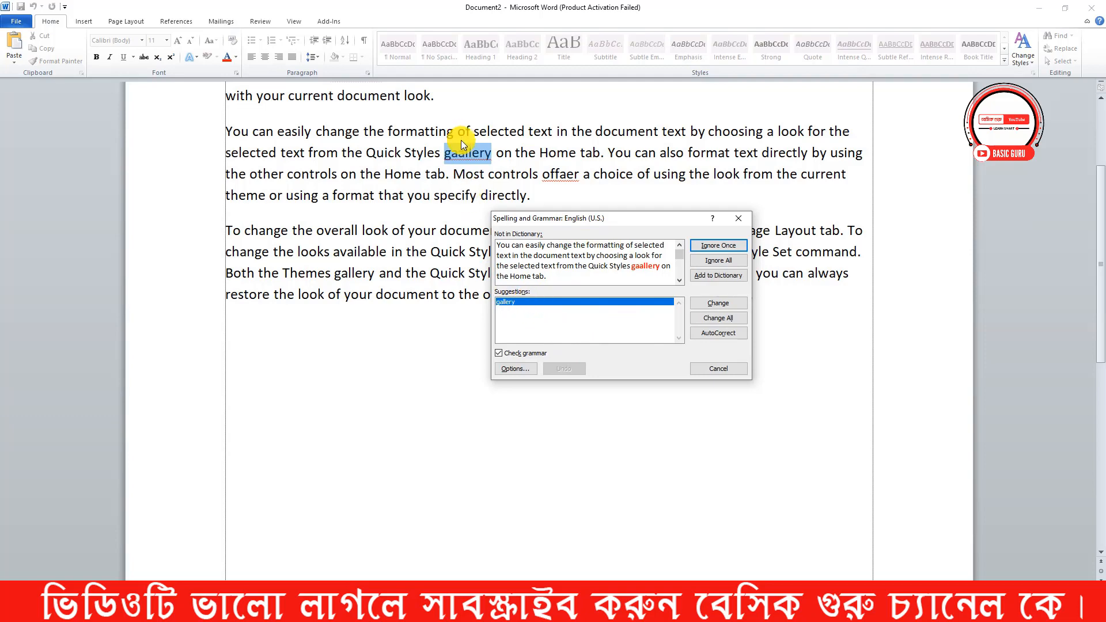
click(733, 305)
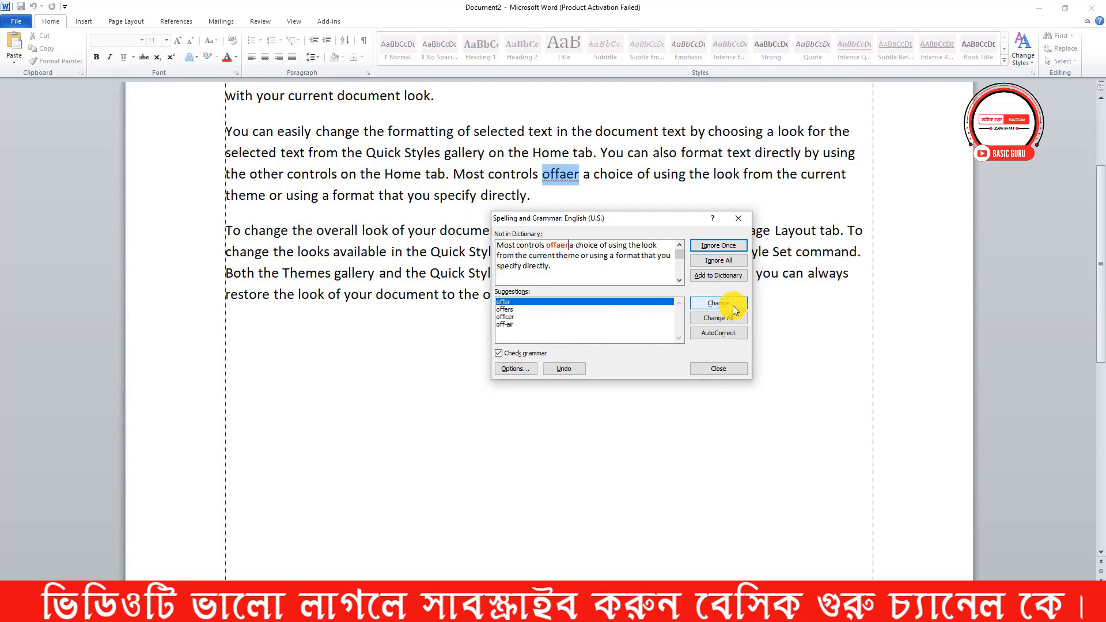
click(733, 305)
click(733, 306)
click(732, 305)
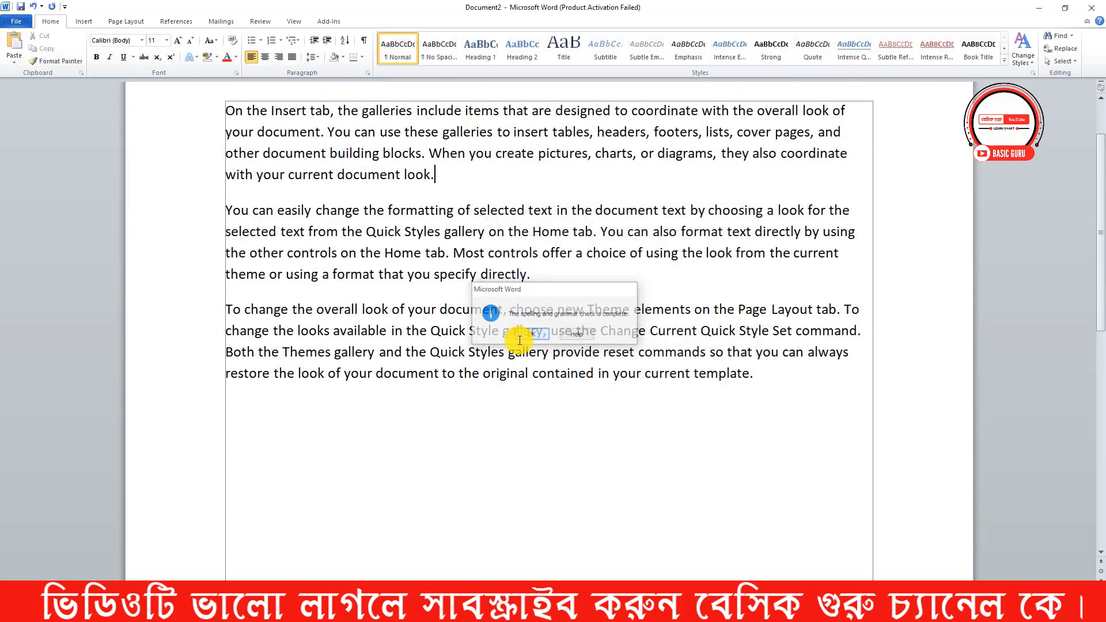
click(527, 336)
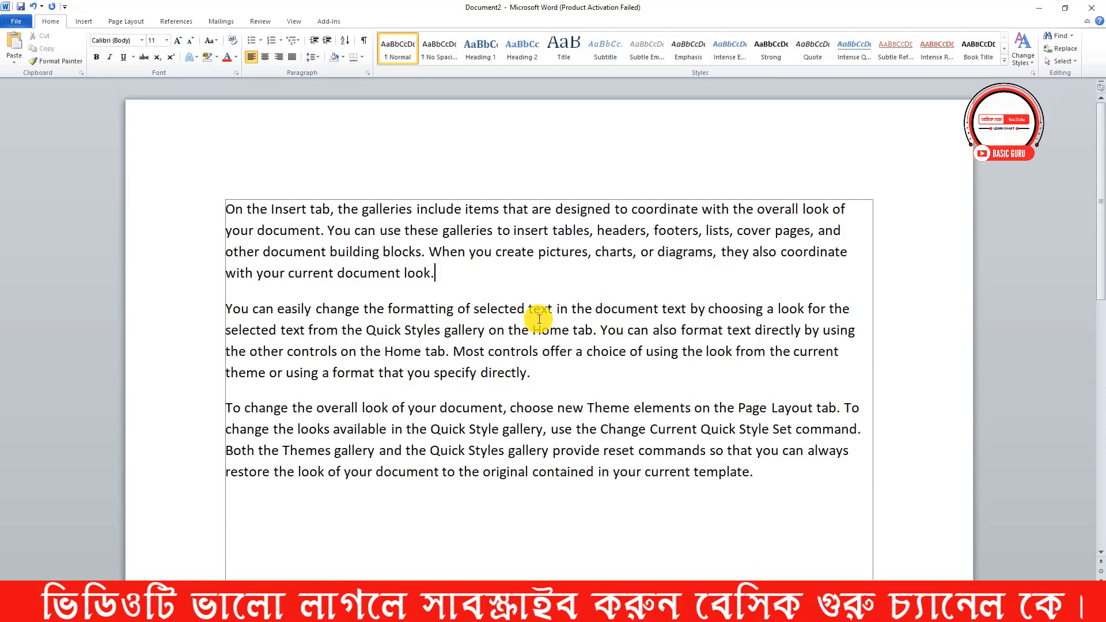
key(F7)
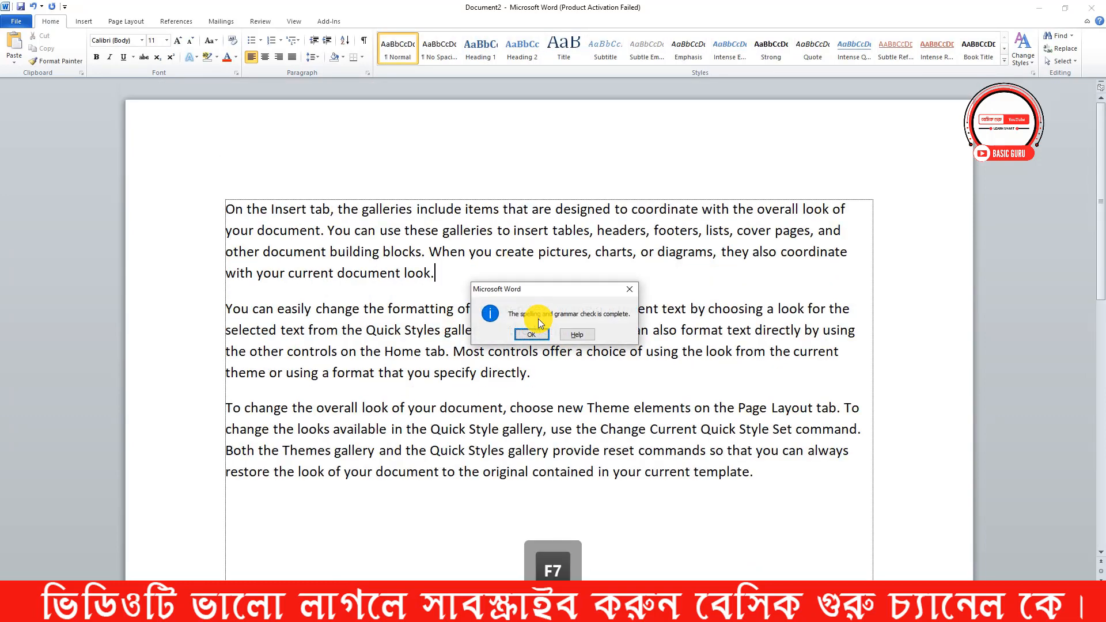
click(531, 334)
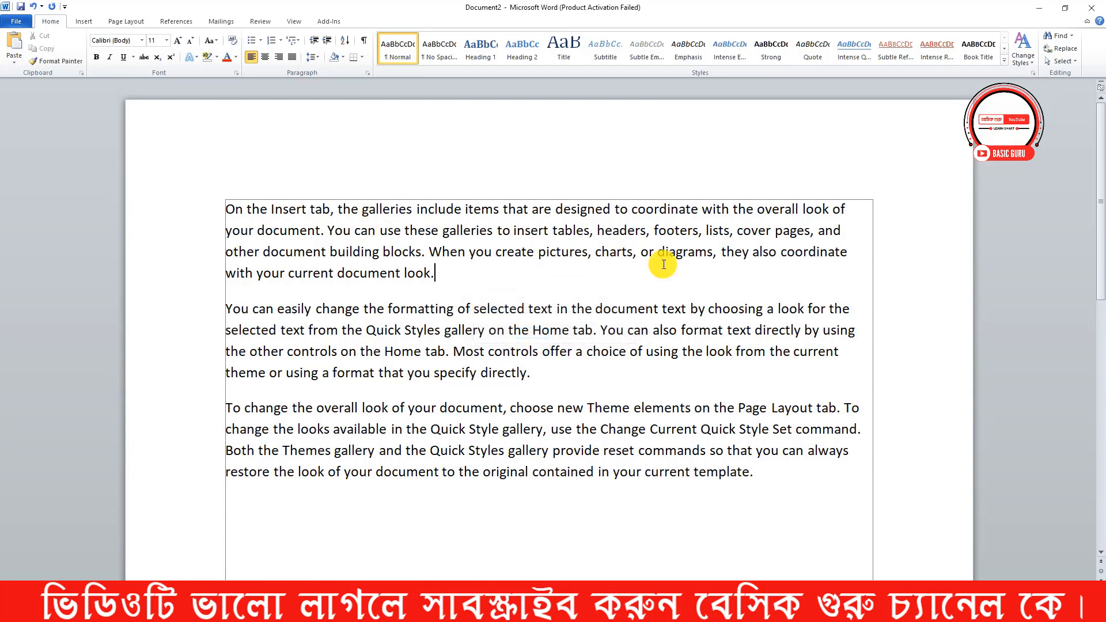
Step: Misspell "document" as "docuument" in the first paragraph and correct it to the suggested "document" with the spelling check
click(280, 233)
text(u)
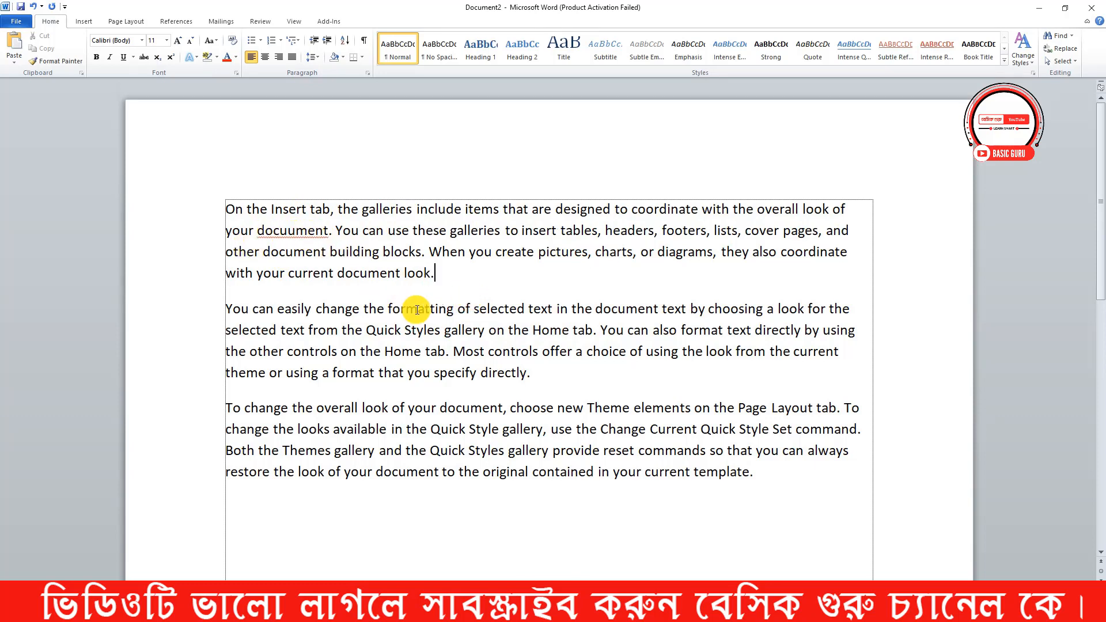
key(F7)
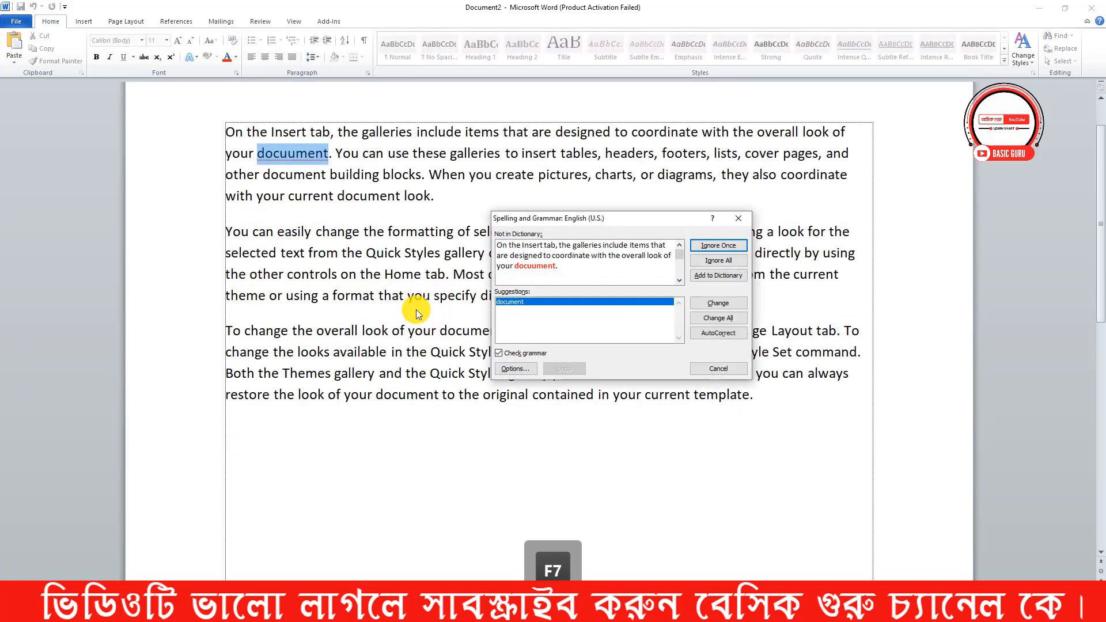
drag(588, 219, 549, 200)
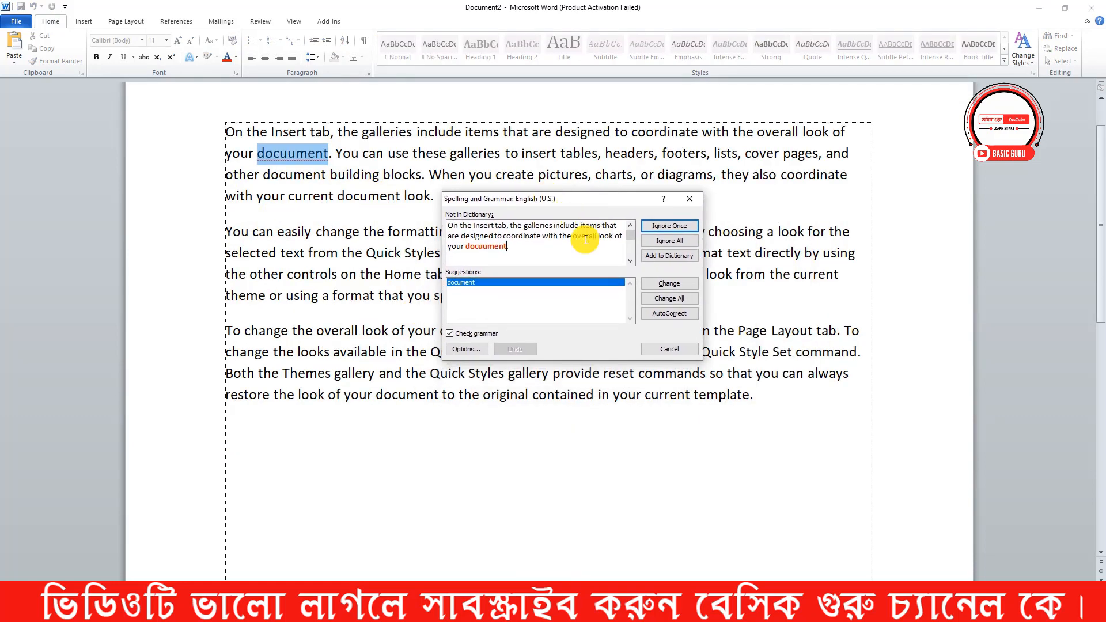
click(668, 285)
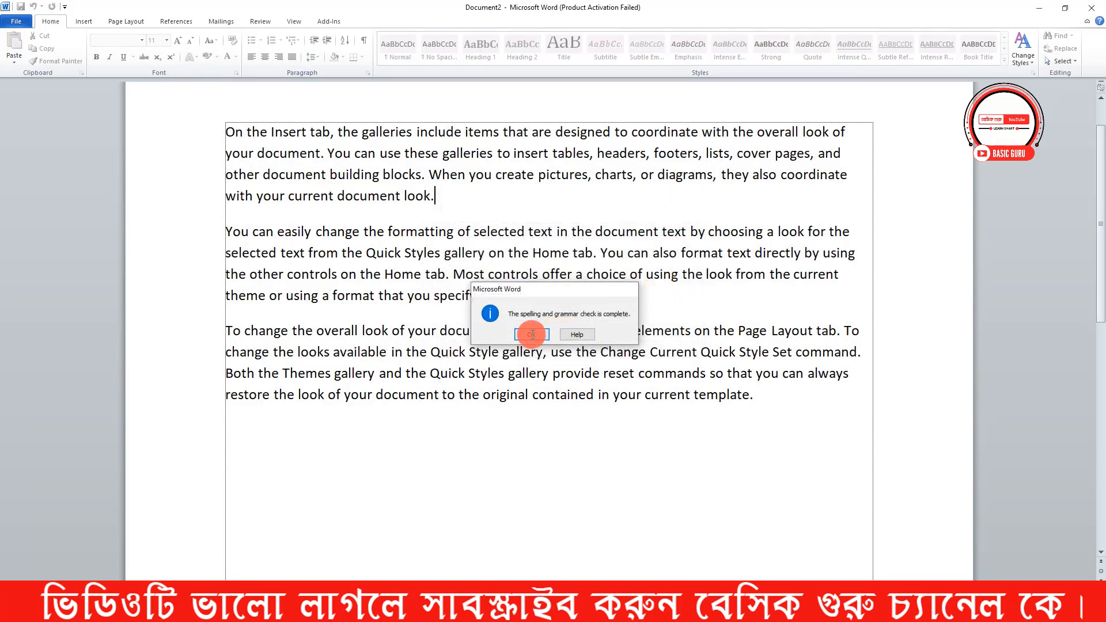
click(534, 335)
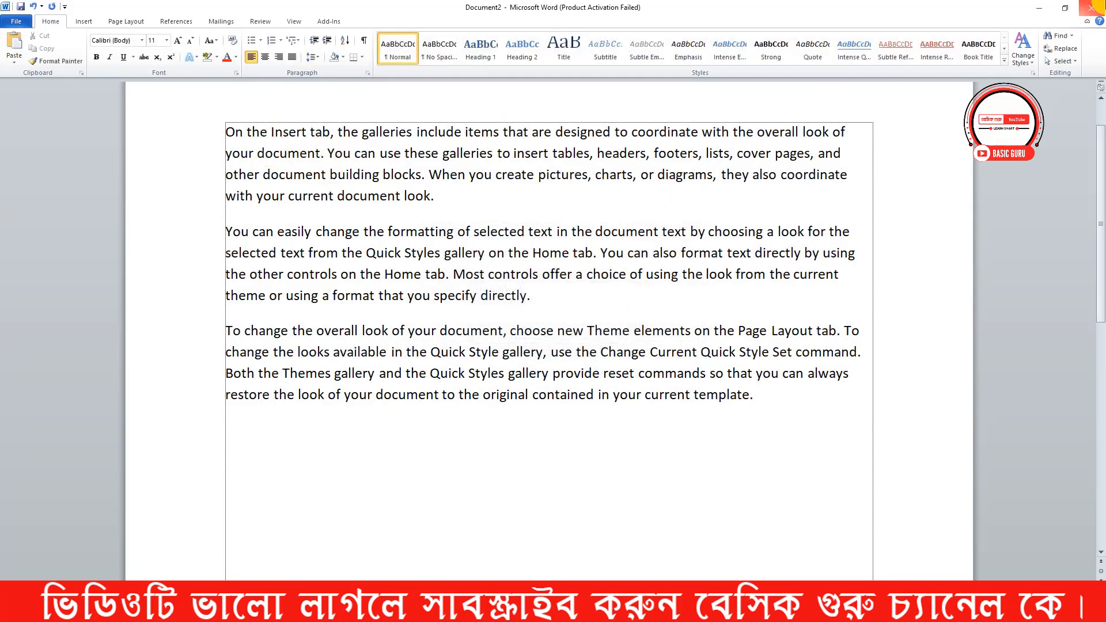
Step: Close the sample-text document without saving it
click(1091, 7)
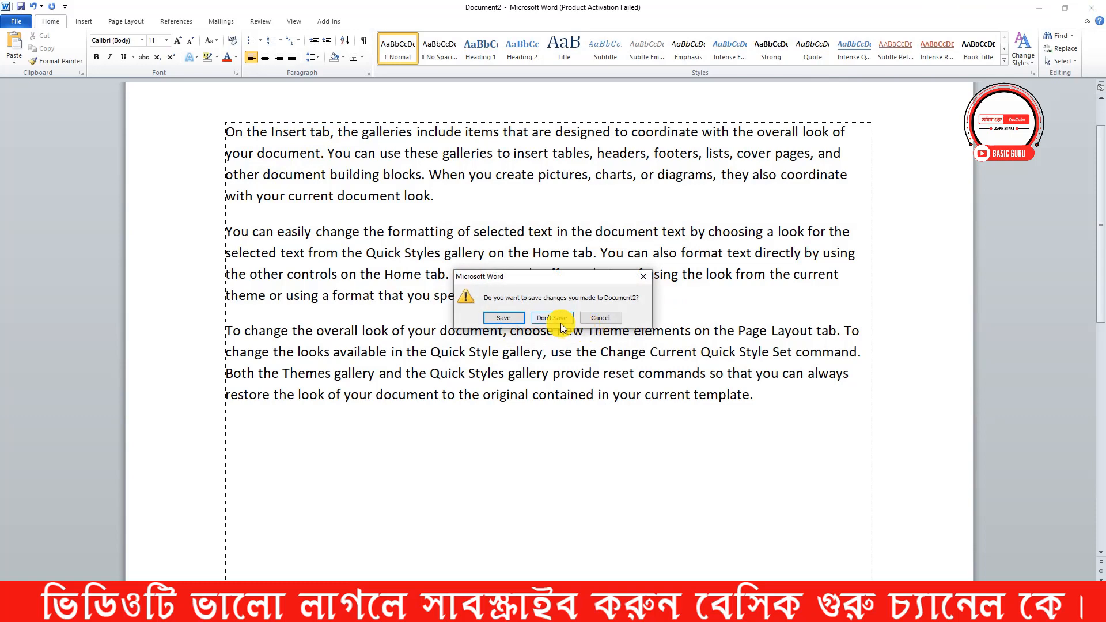
click(569, 324)
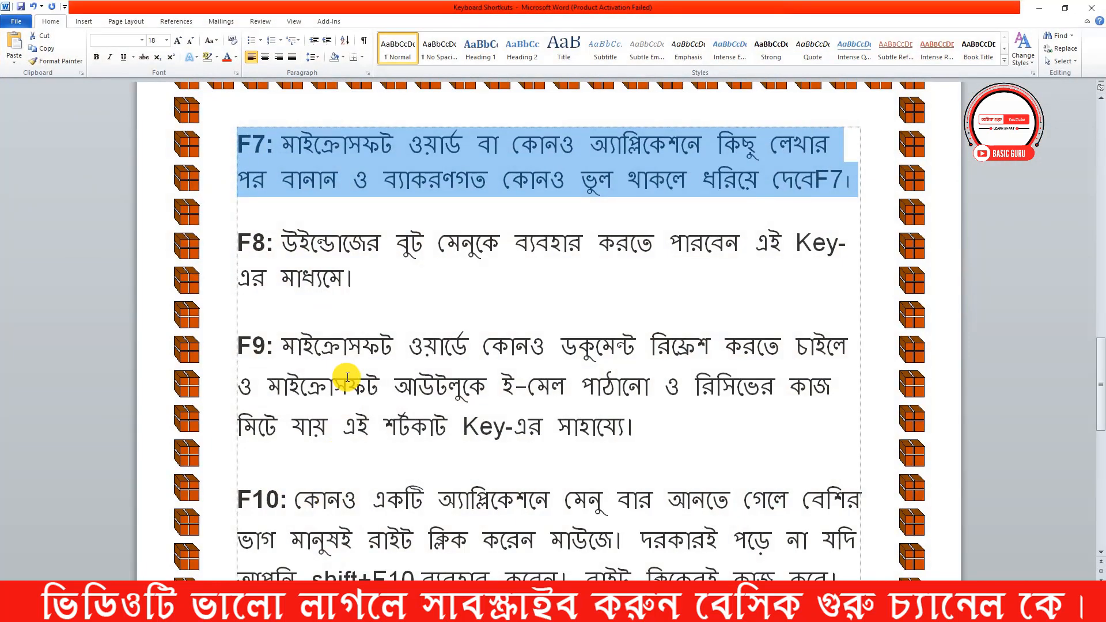
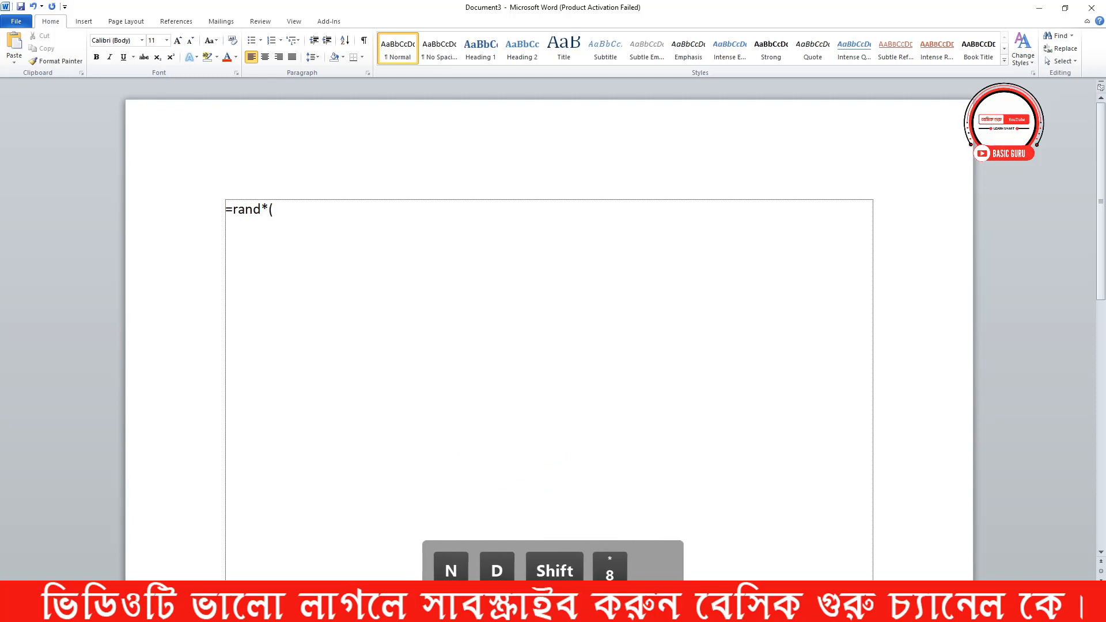
Step: Correct the formula in the new document to =rand() and generate the sample paragraphs
key(BackSpace)
key(BackSpace)
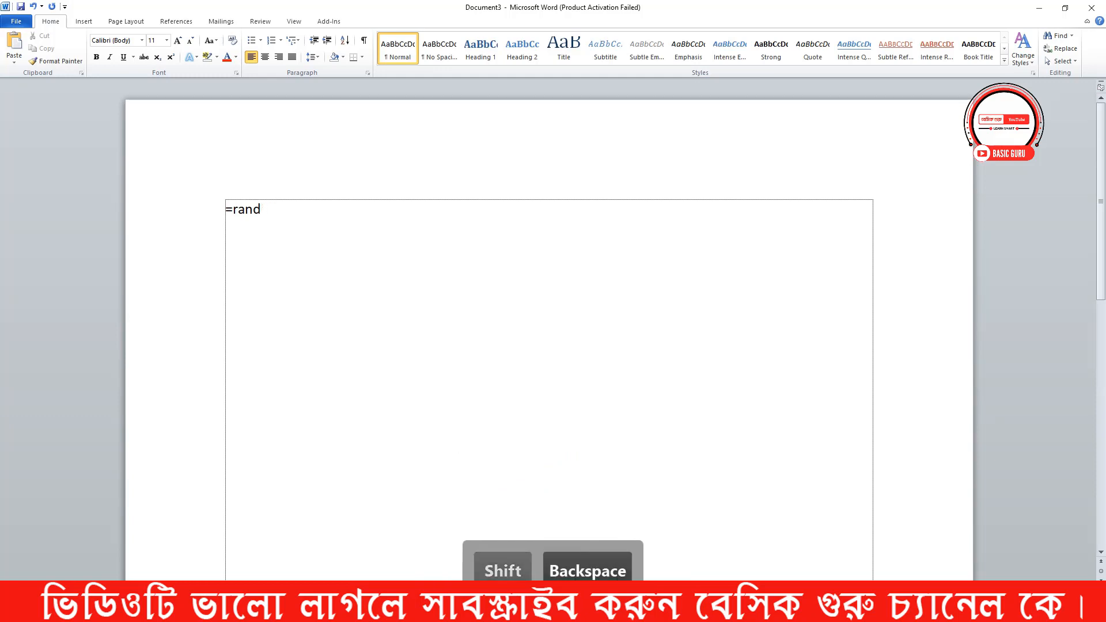
text(*()
key(BackSpace)
key(BackSpace)
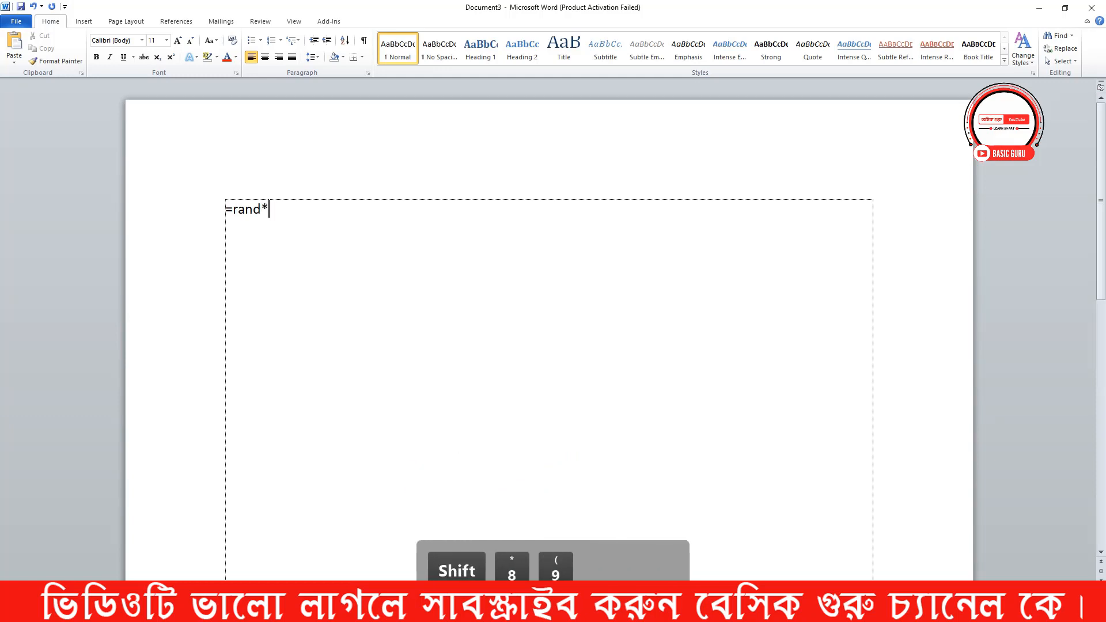
text(())
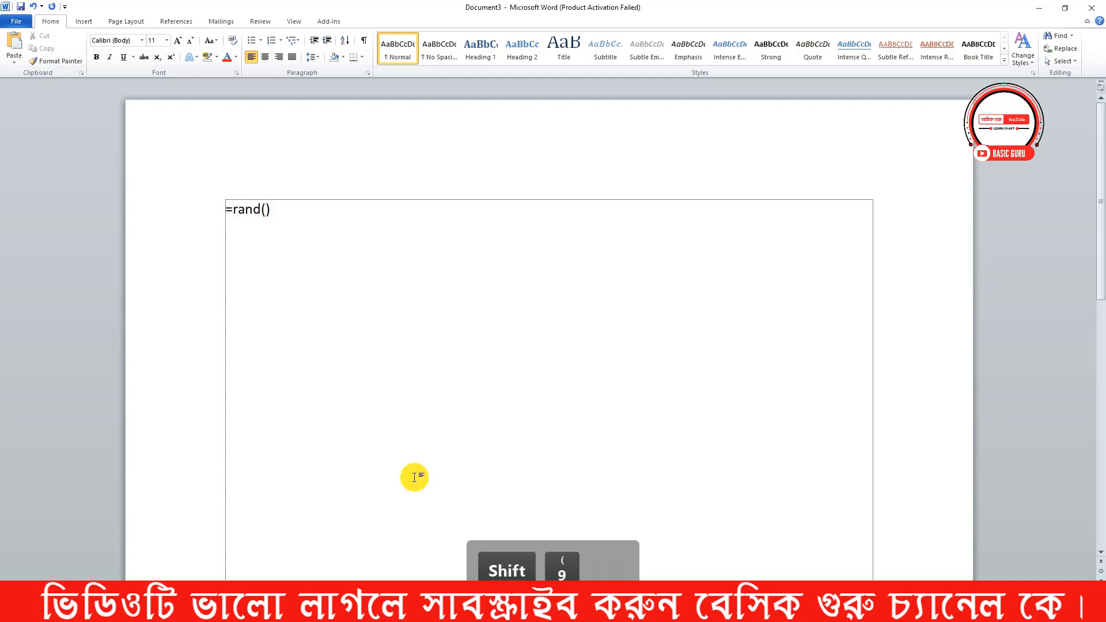
key(Return)
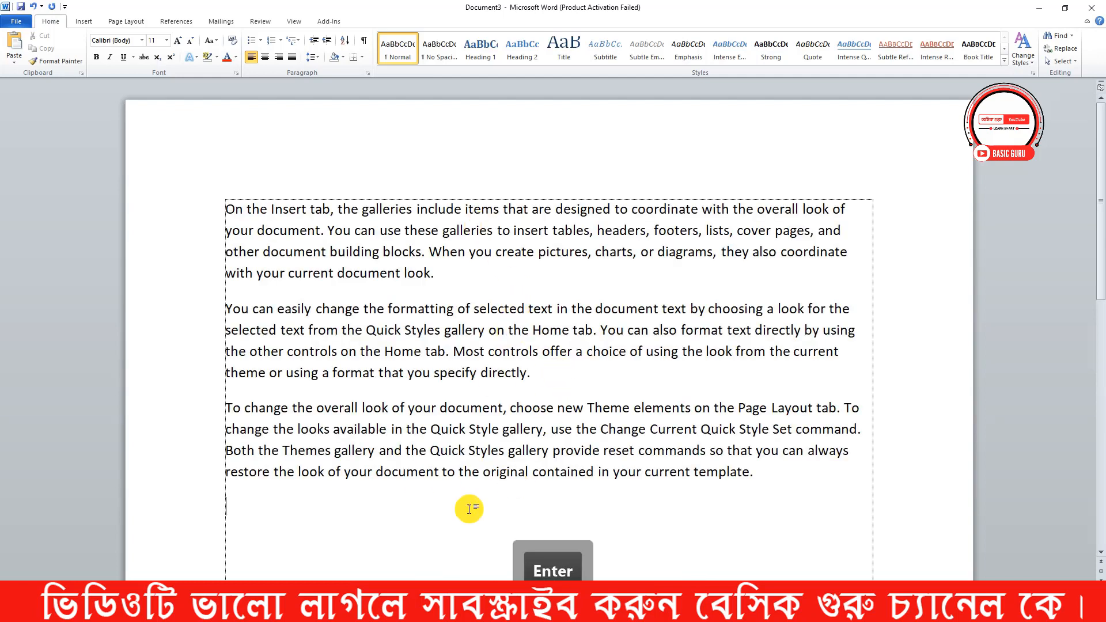
Step: Switch to the Keyboard Shortkuts document to check the F9 and F10 paragraphs, then return to the sample-text document
click(331, 584)
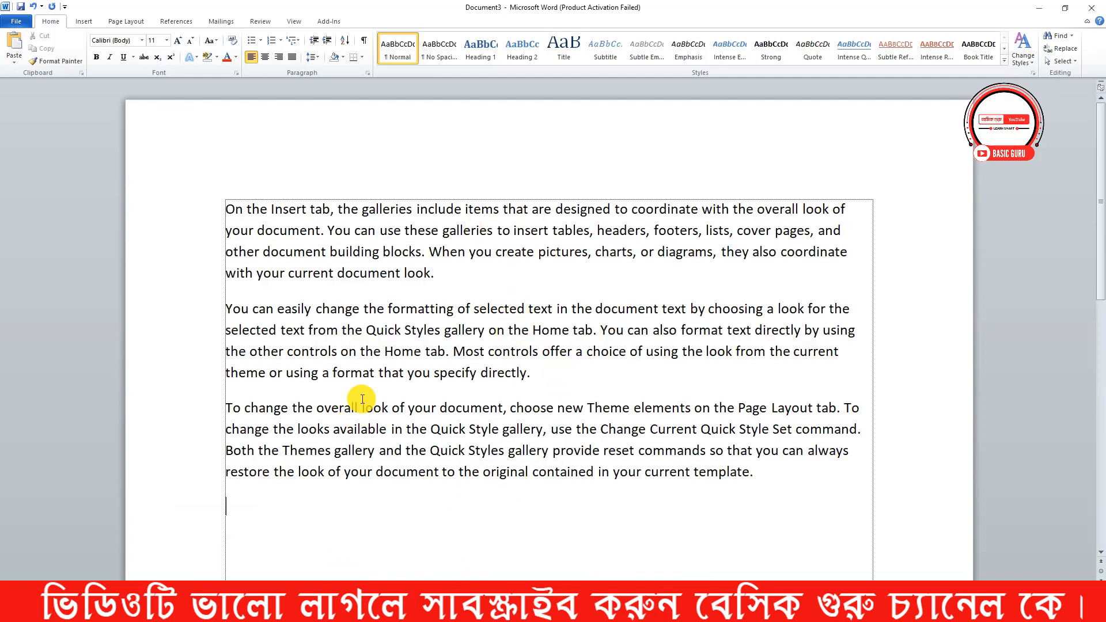
mouse_move(294, 610)
click(267, 558)
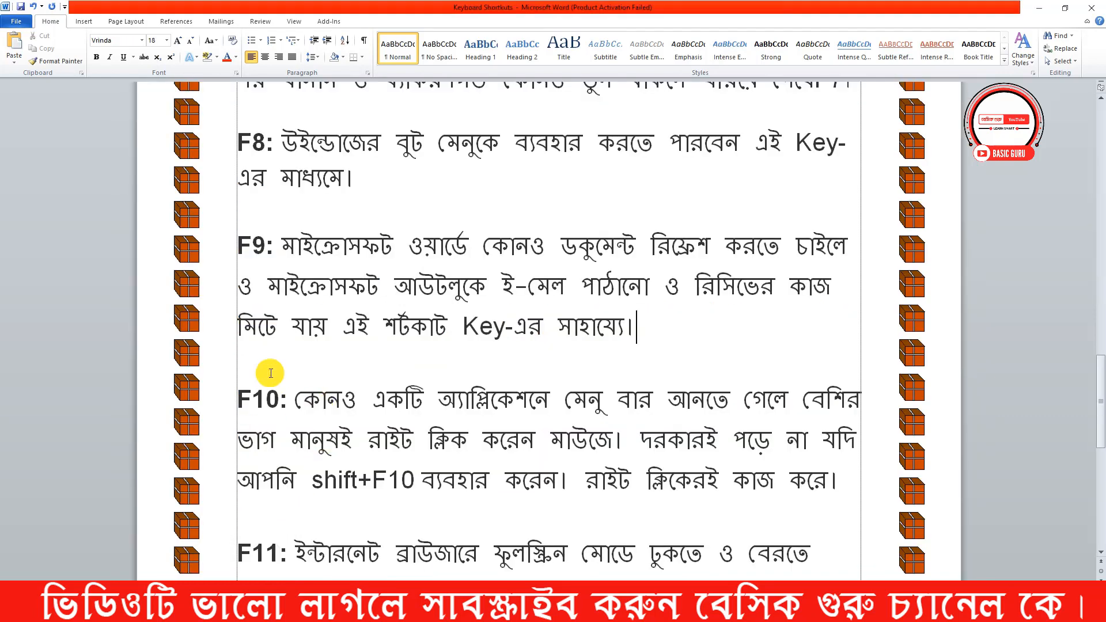
click(1039, 12)
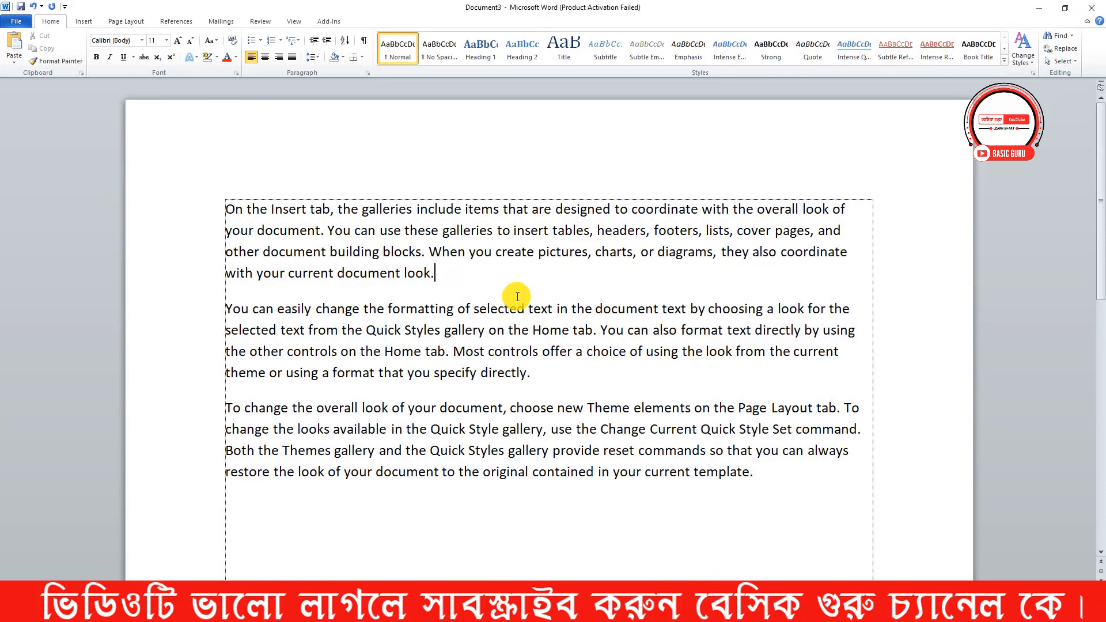
Step: Refresh the sample-text document with F9, and return to the Keyboard Shortkuts document to review the F9 paragraph
key(F9)
click(294, 610)
click(264, 559)
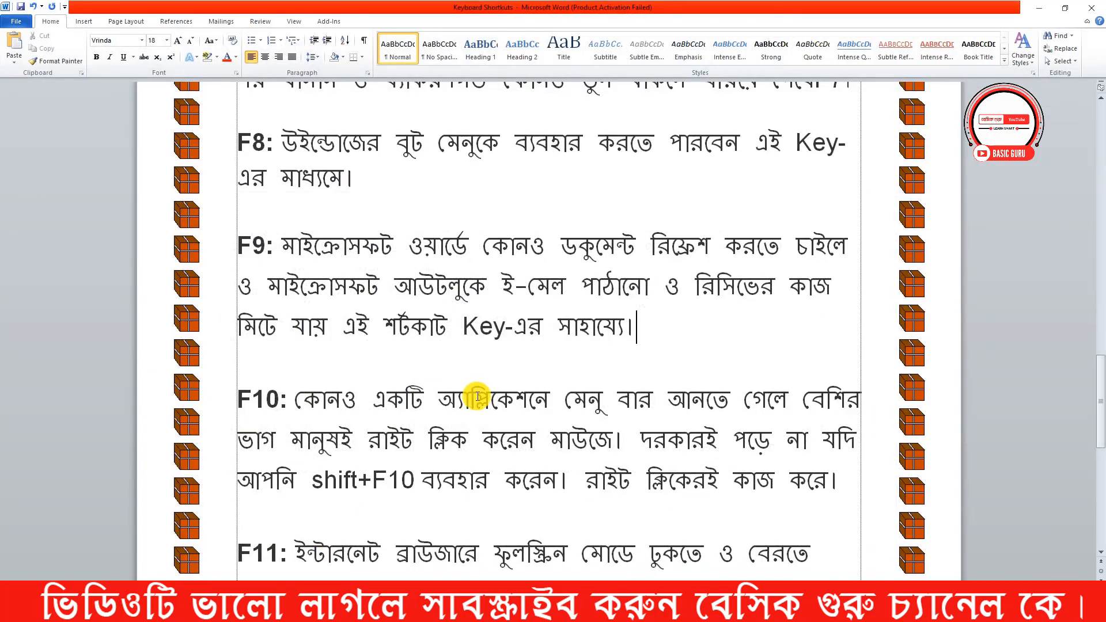
drag(406, 292, 425, 292)
drag(280, 286, 747, 301)
click(644, 323)
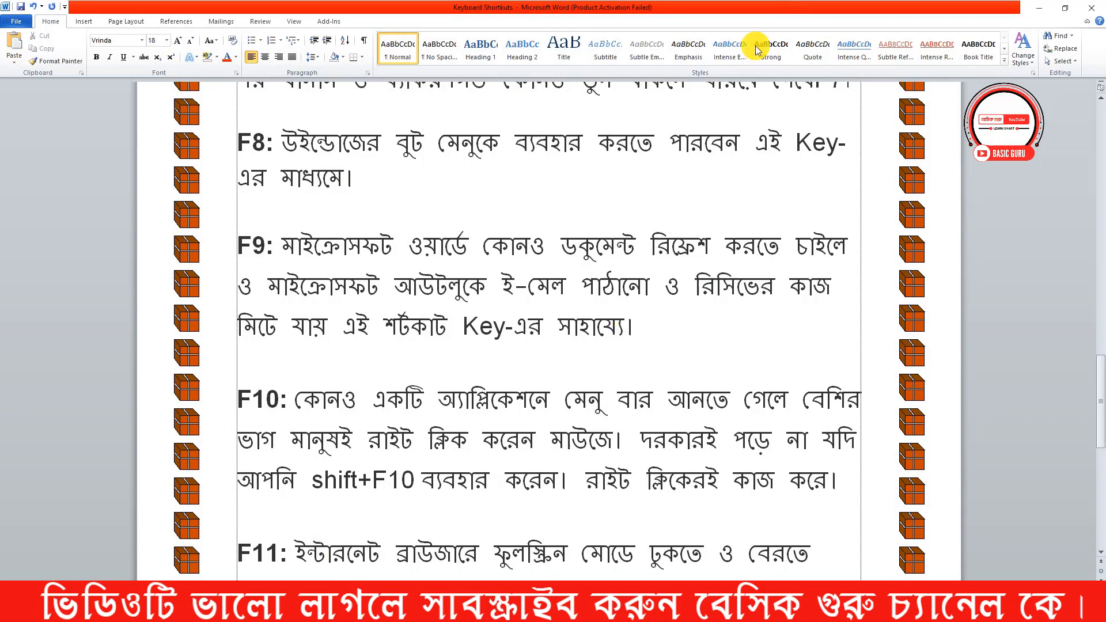
click(13, 611)
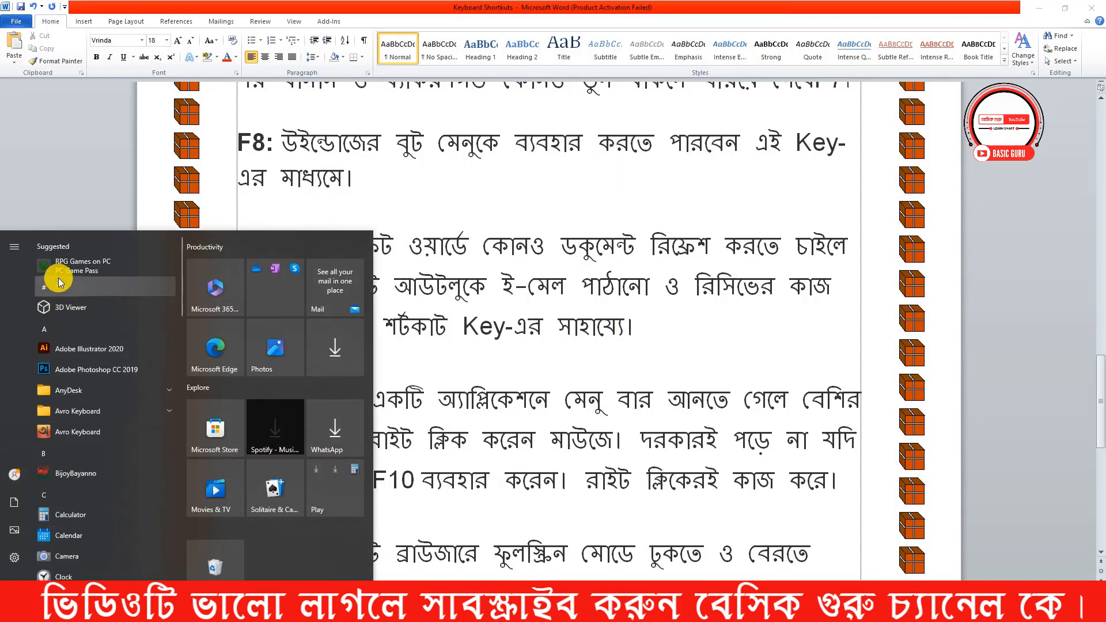
click(546, 363)
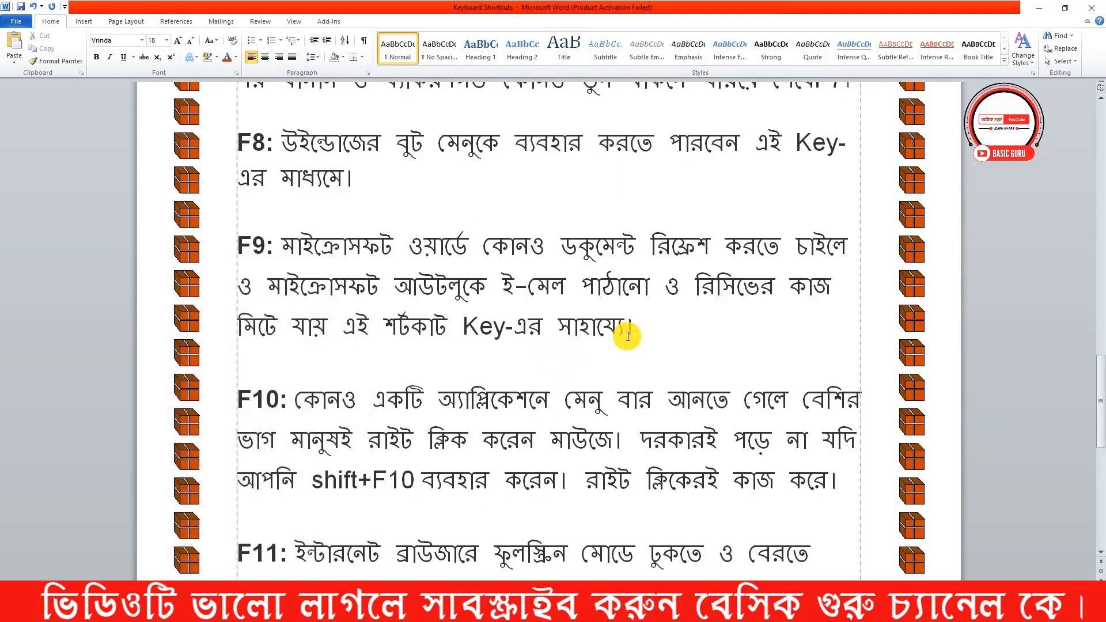
click(572, 302)
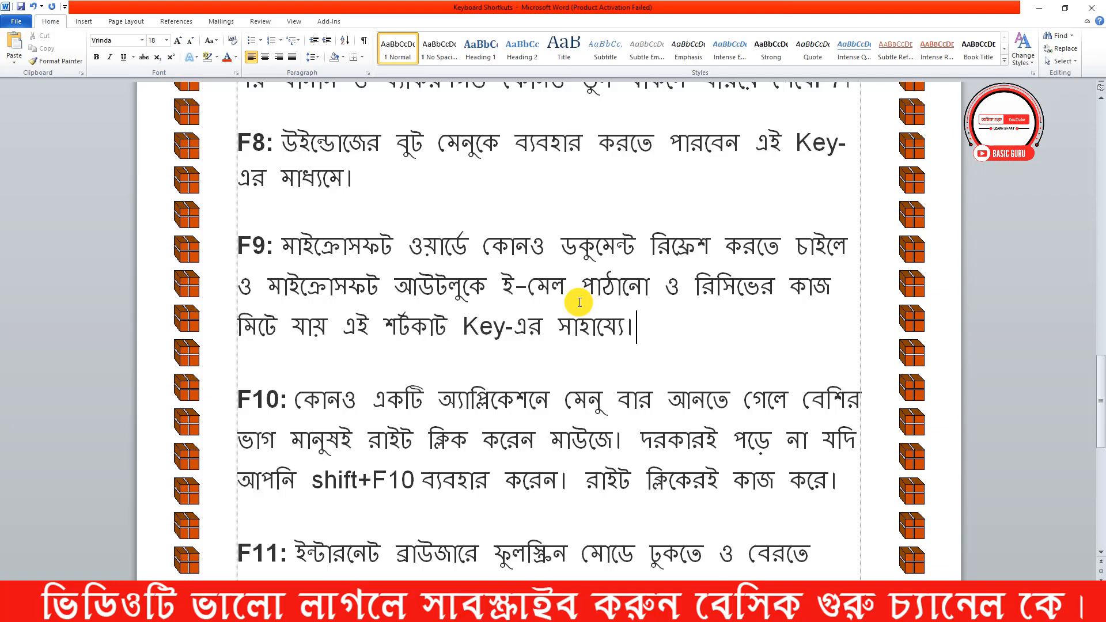
Step: Call up the context menu at the end of the F9 paragraph several times with the Shift+F10 shortcut, dismissing it each time
scroll(617, 356, down, 1)
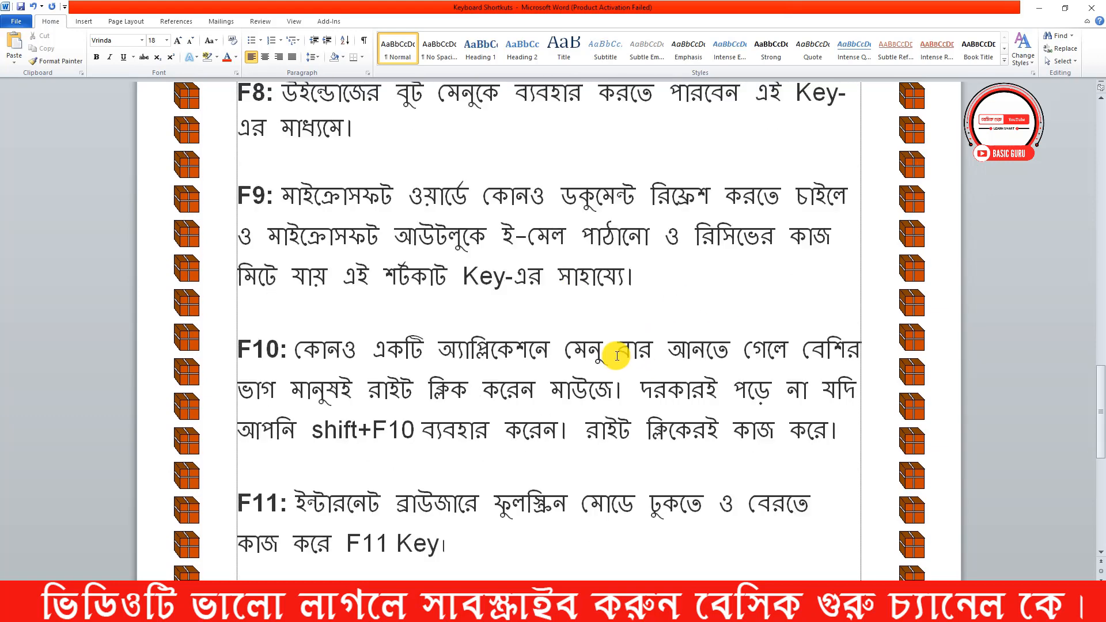
scroll(618, 355, down, 3)
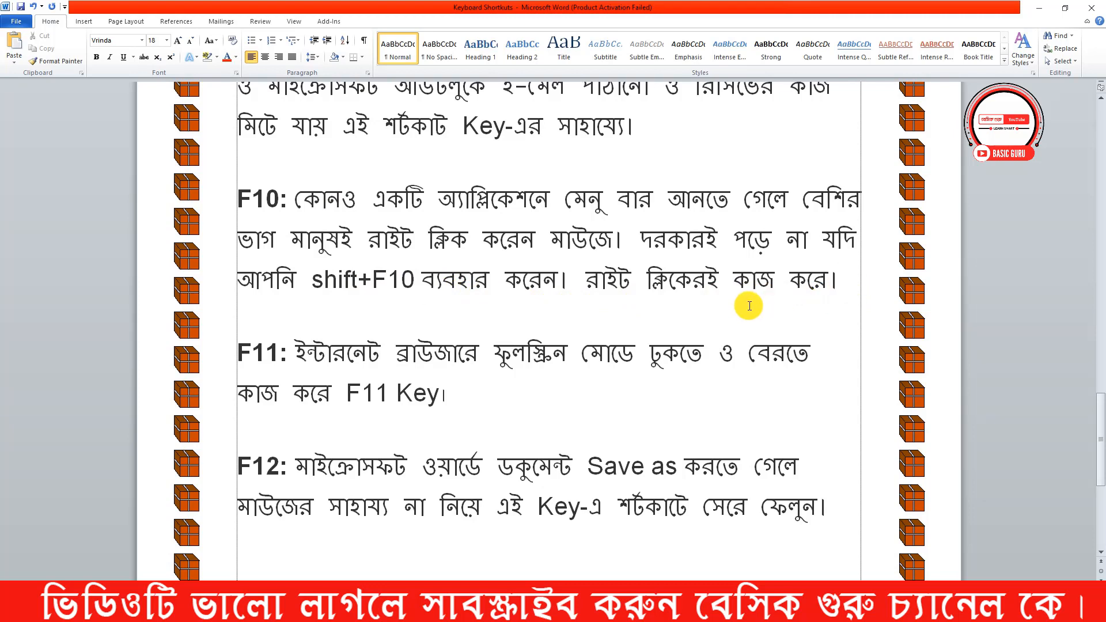
key(shift)
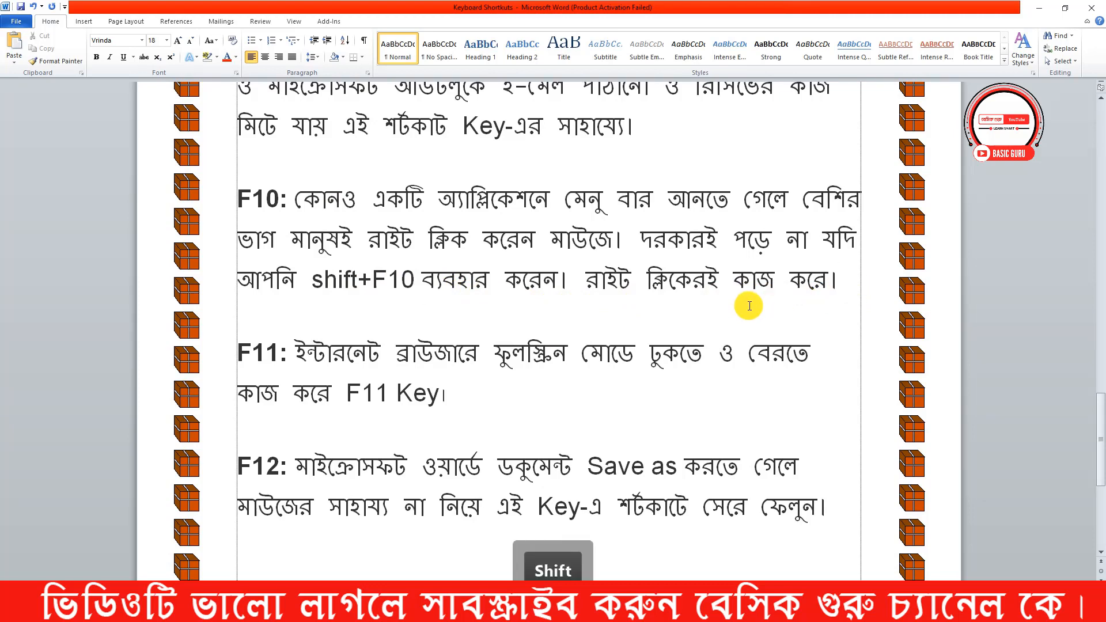
key(shift+F10)
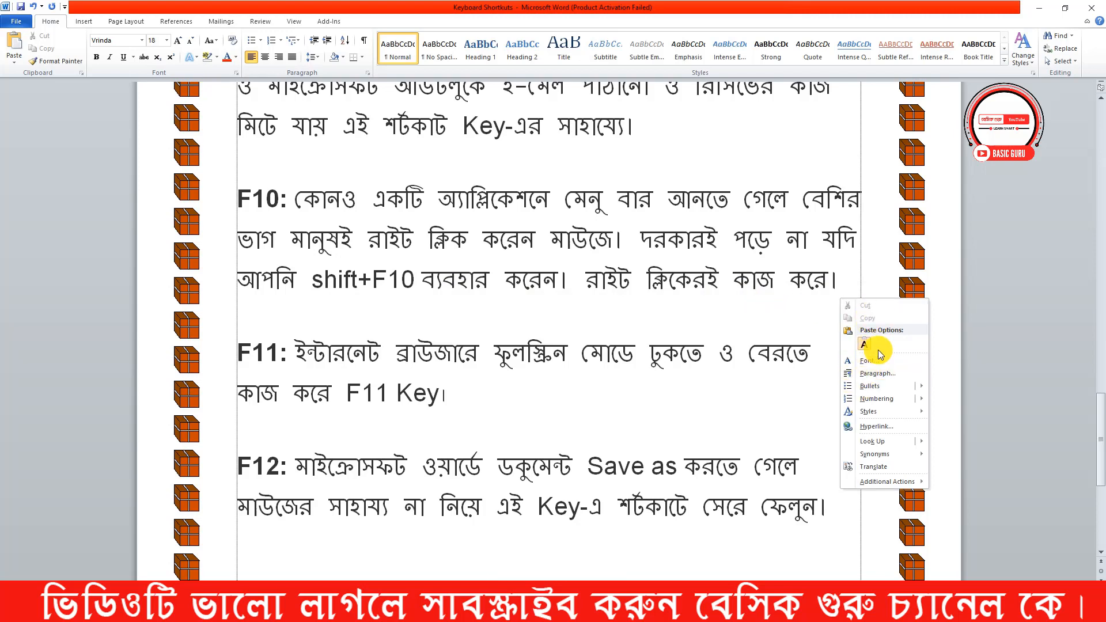
click(674, 132)
right_click(674, 132)
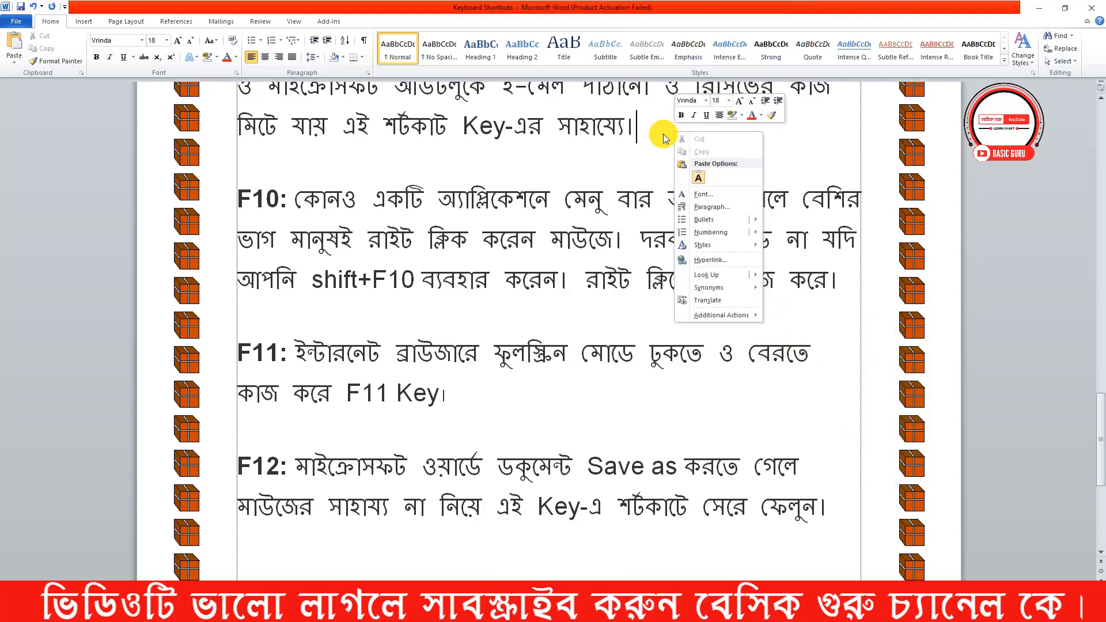
key(shift+F10)
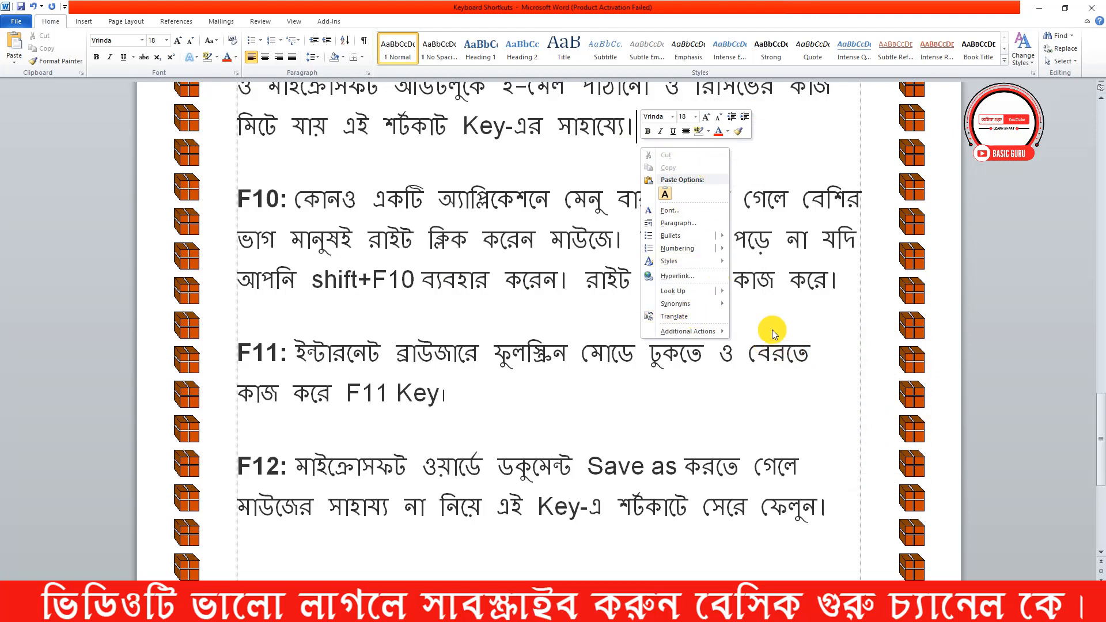
click(742, 307)
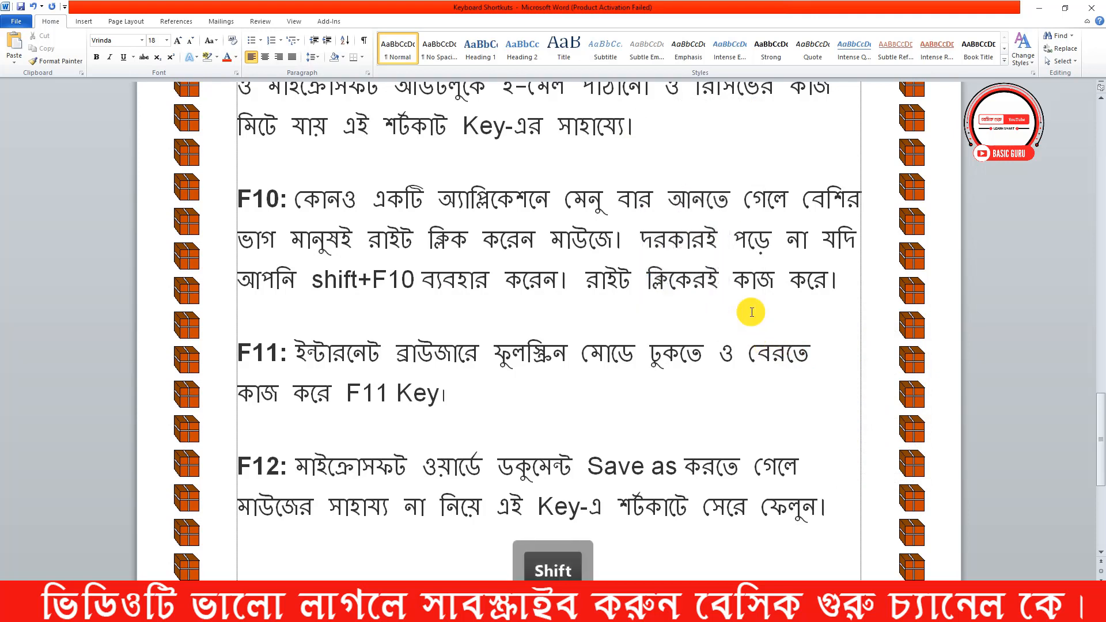
key(shift+F10)
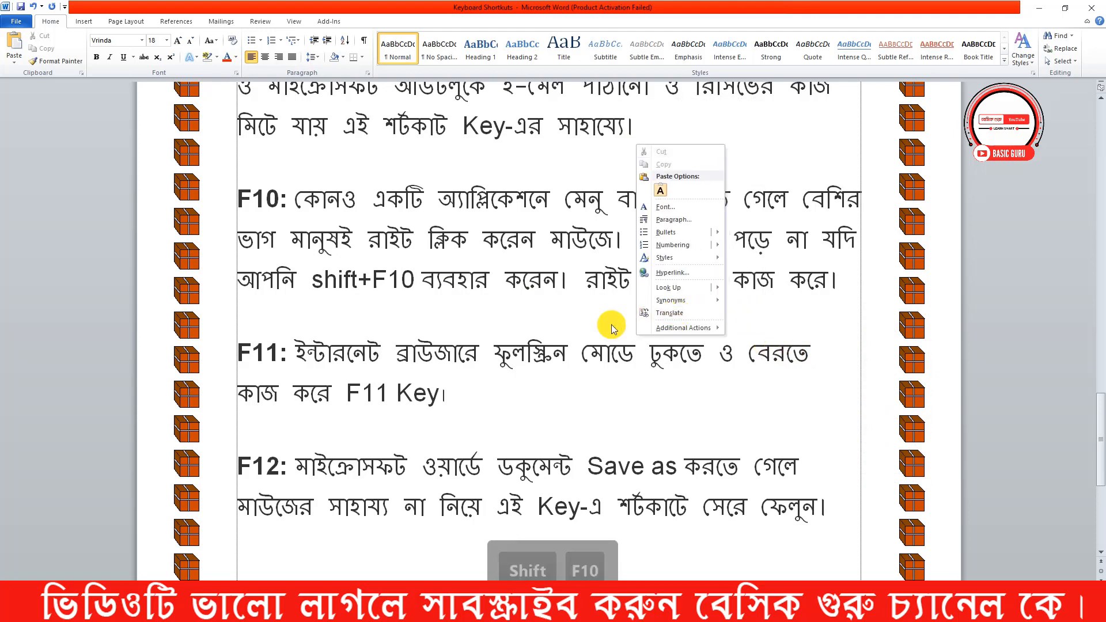
click(544, 325)
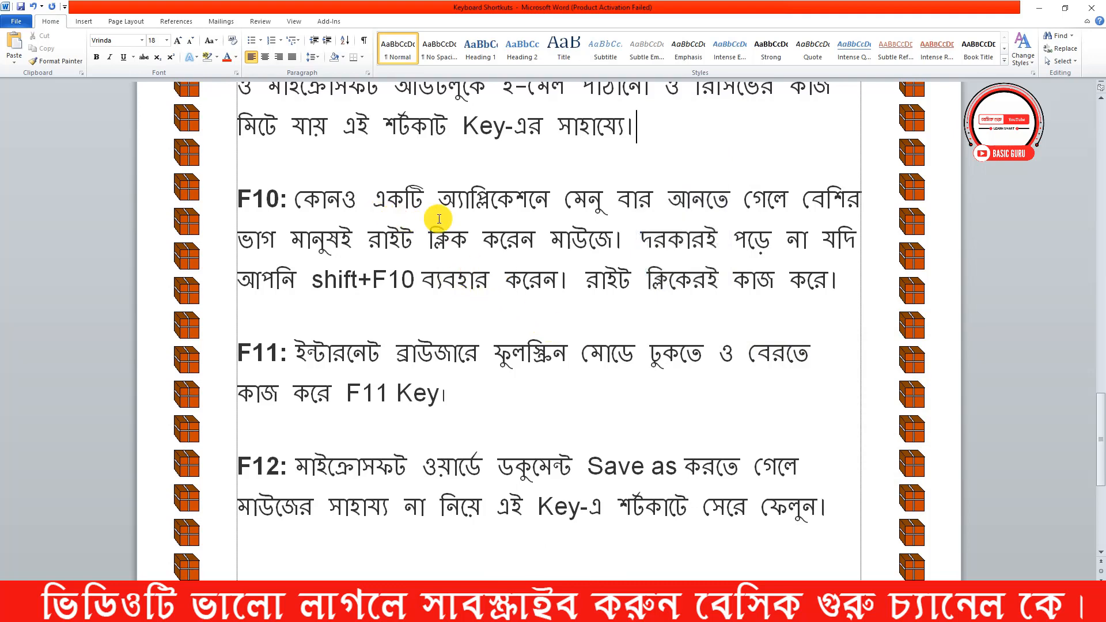
Step: Compare the pointer-opened context menu with the Shift+F10 one on the blank line below the F10 paragraph, then dismiss both
right_click(590, 316)
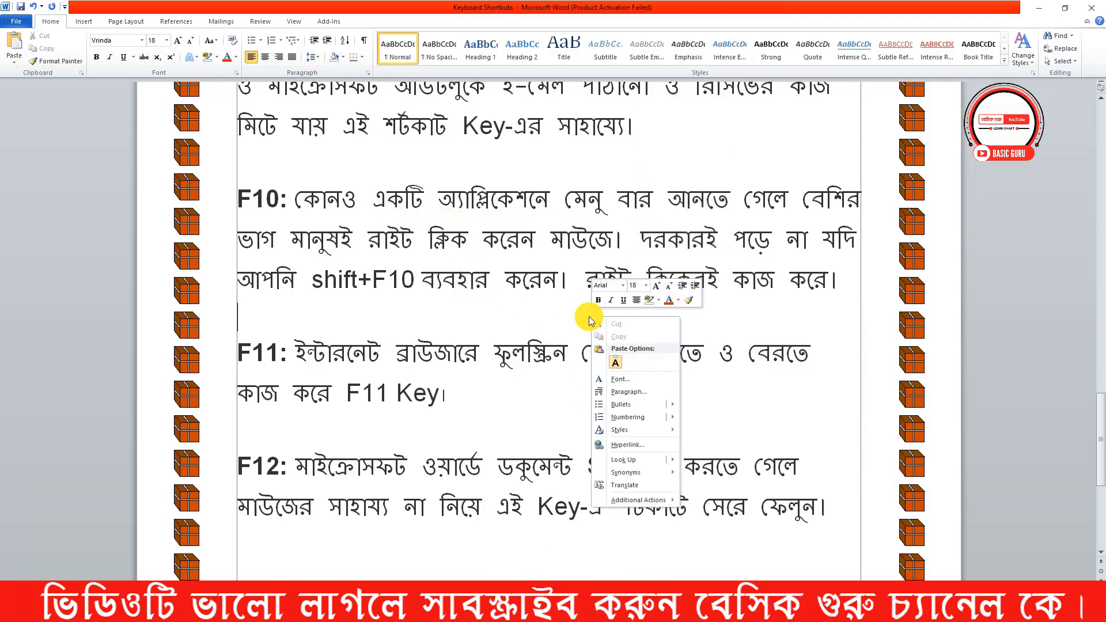
click(730, 321)
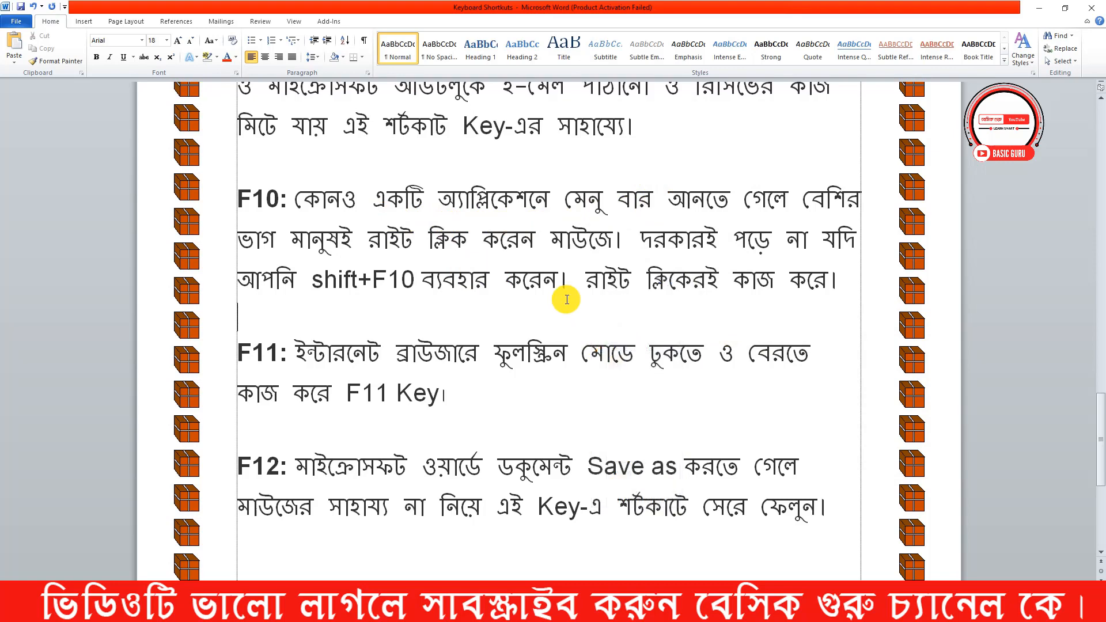
key(shift+F10)
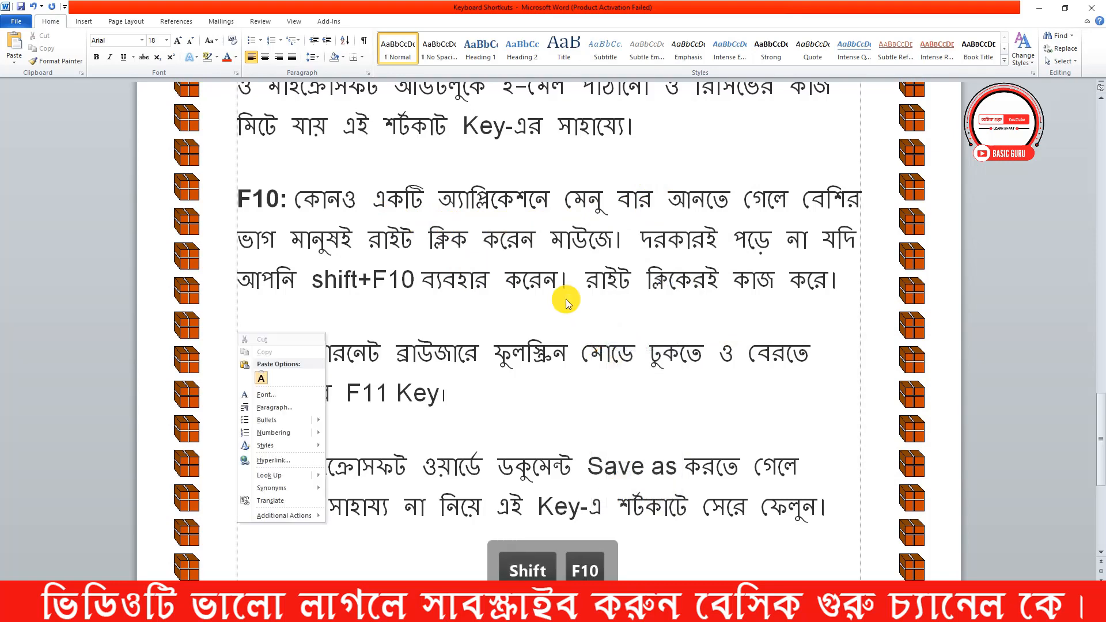
click(530, 302)
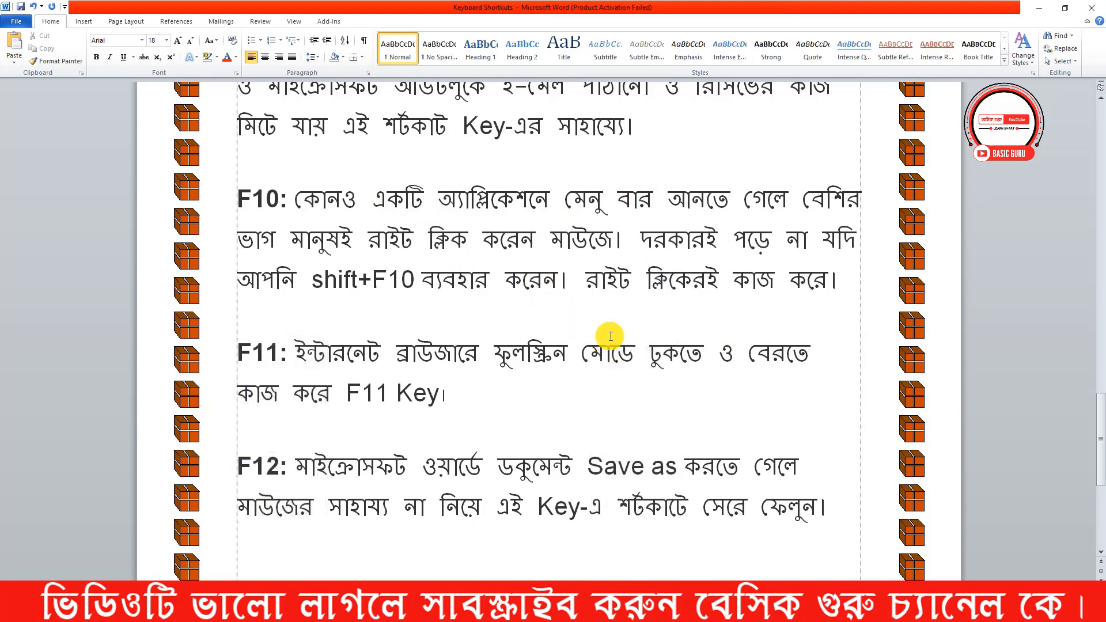
Step: Review the F11 paragraph in the Keyboard Shortkuts document, then switch to Chrome
scroll(609, 334, down, 1)
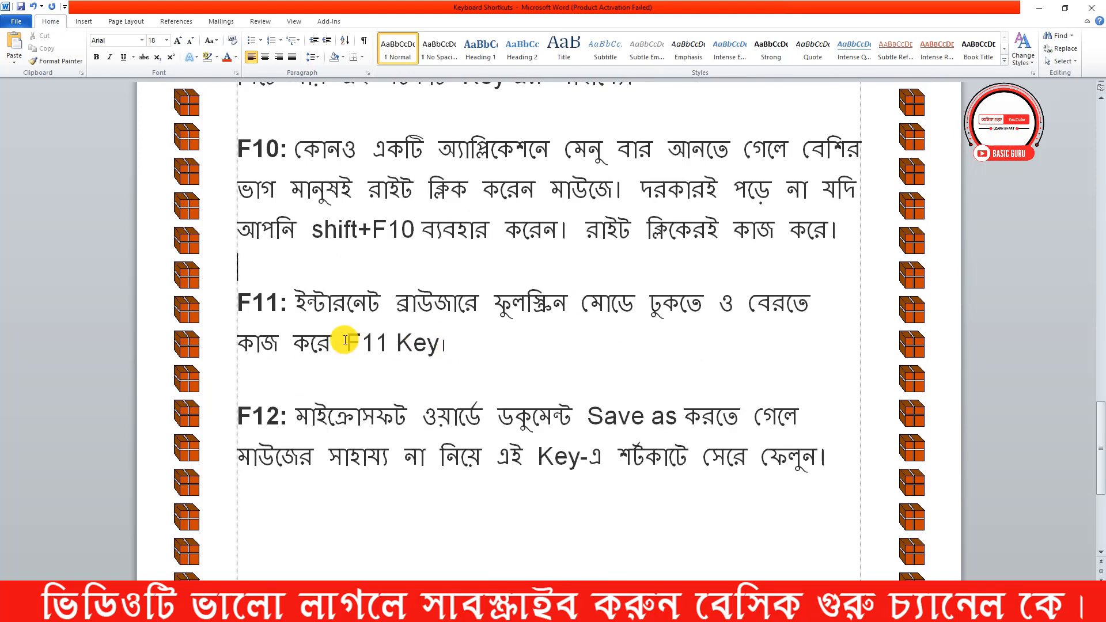
drag(238, 300, 309, 305)
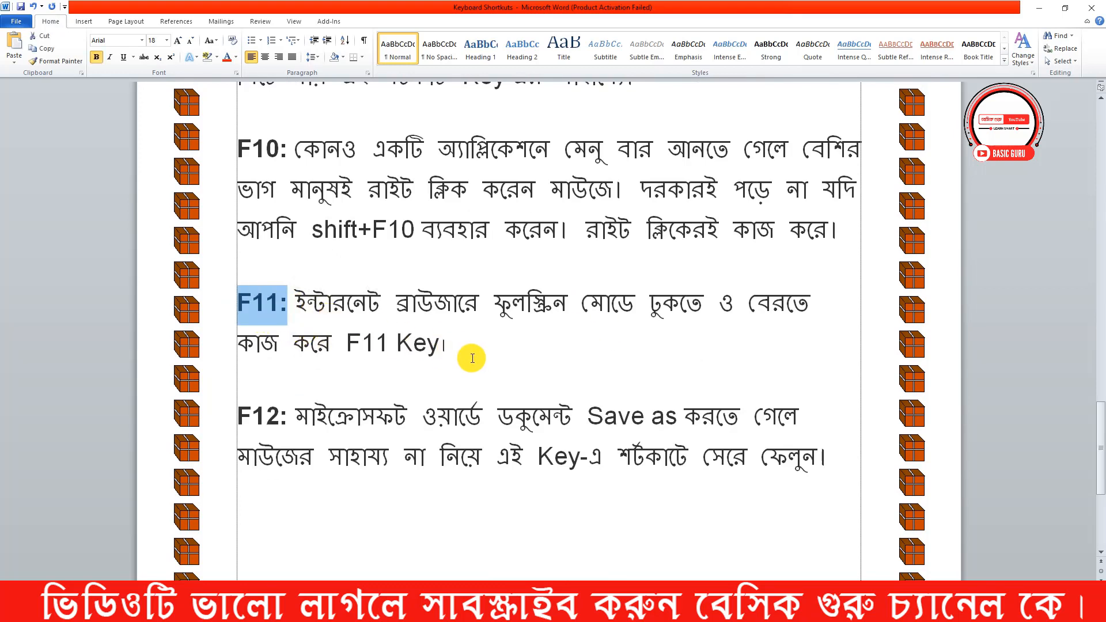
click(455, 349)
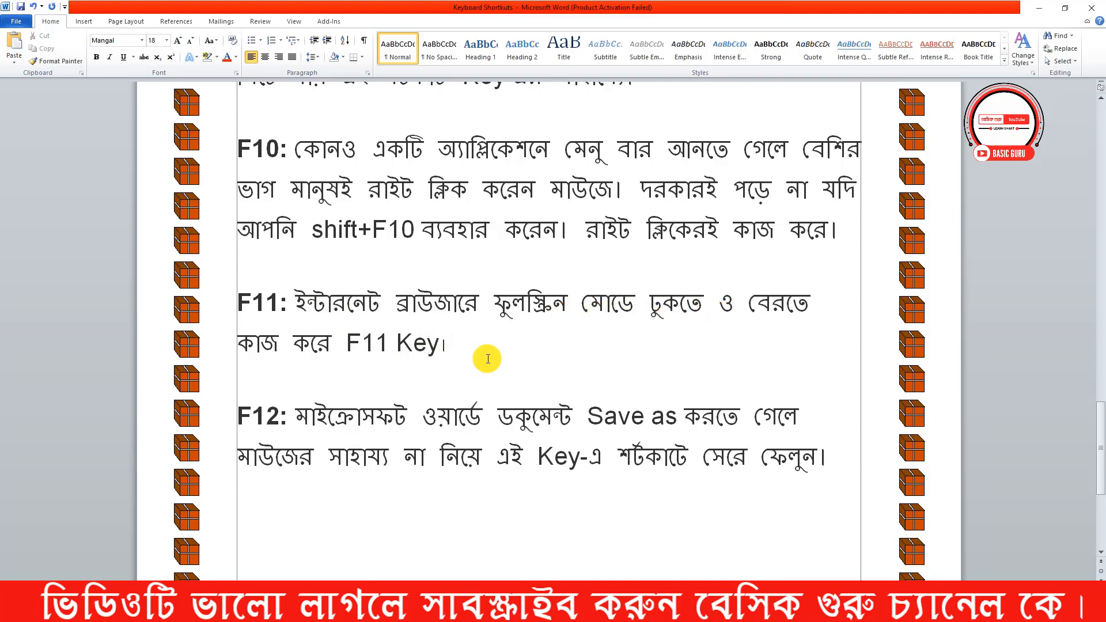
drag(457, 351, 389, 363)
click(459, 358)
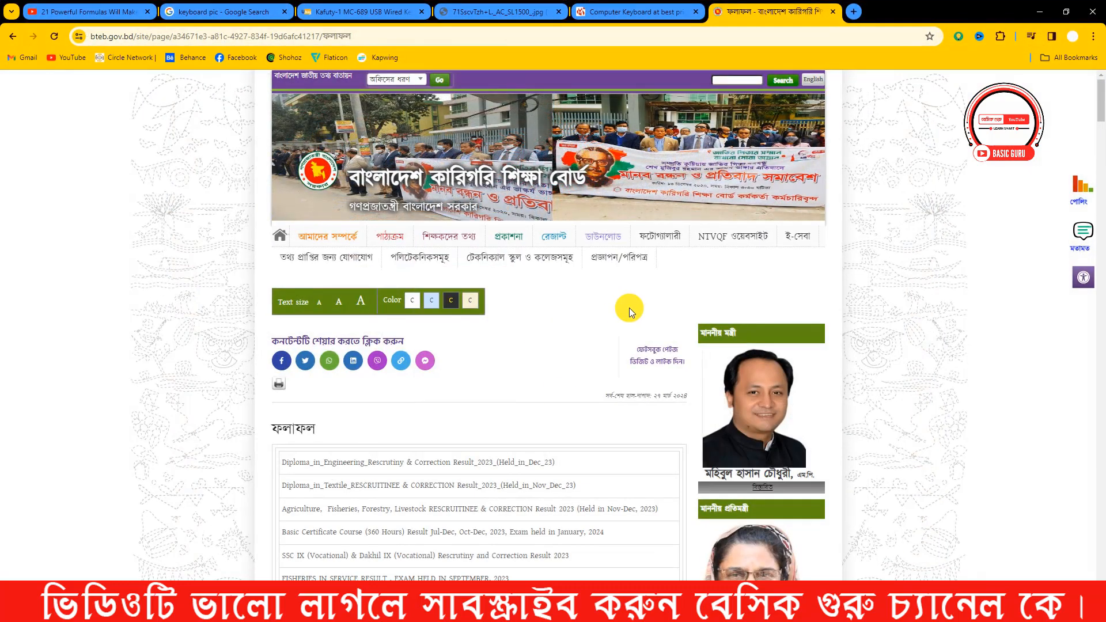
Step: Enter and exit full-screen mode twice on the bteb.gov.bd results page
key(F11)
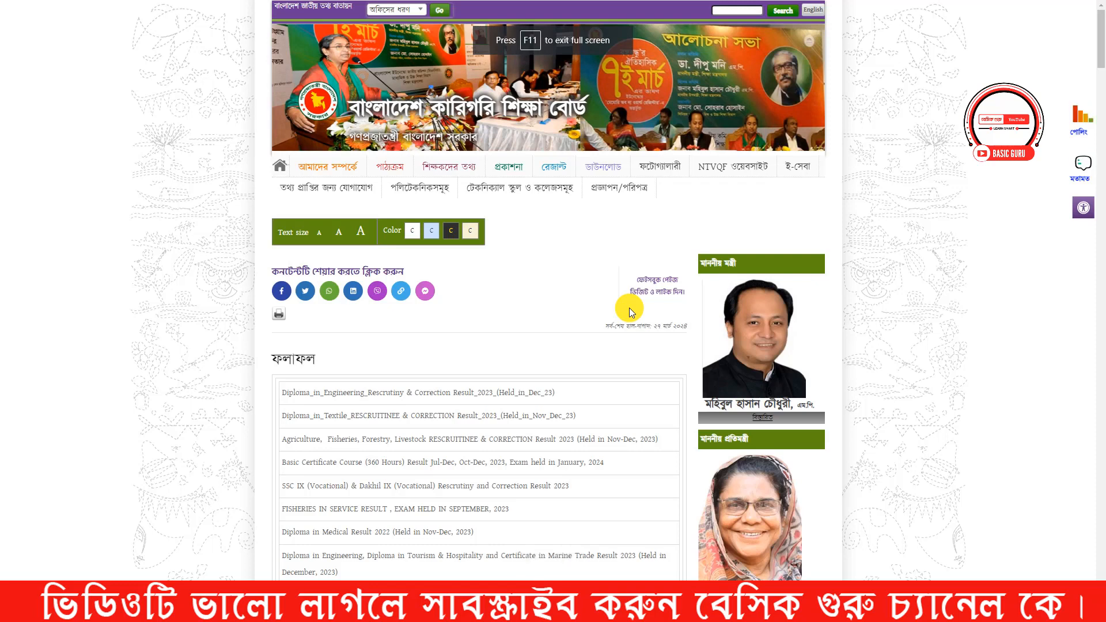
key(F11)
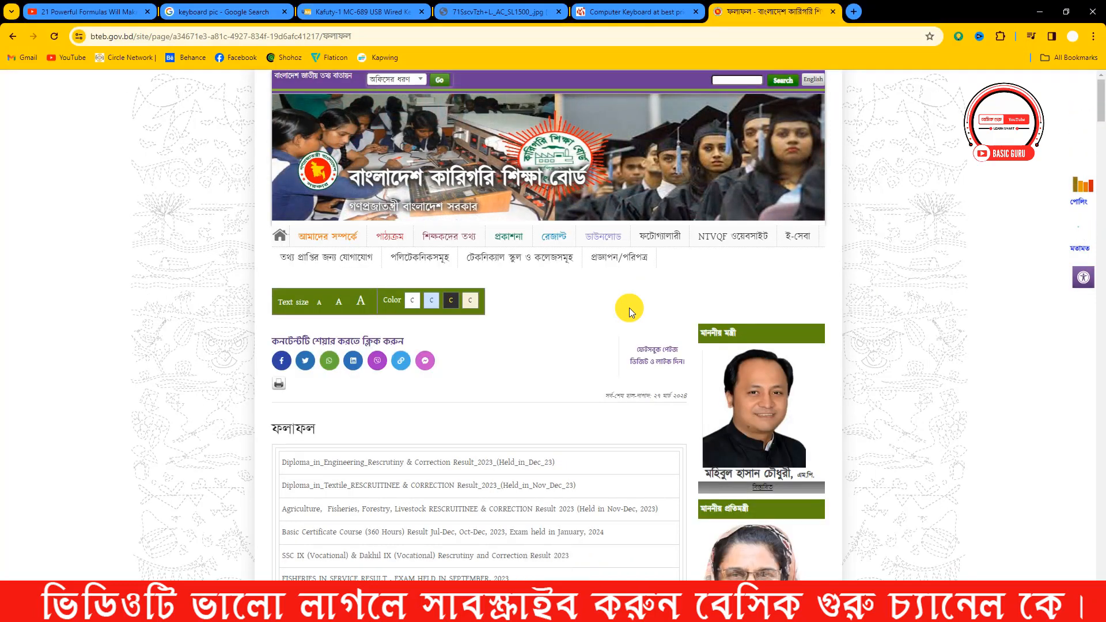
key(F11)
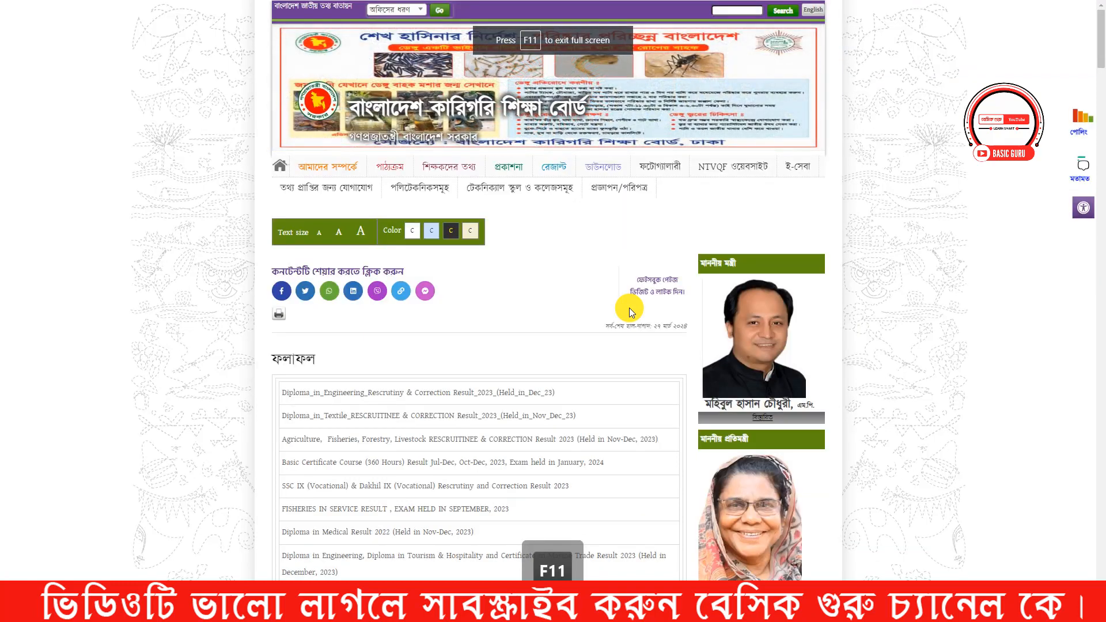
key(F11)
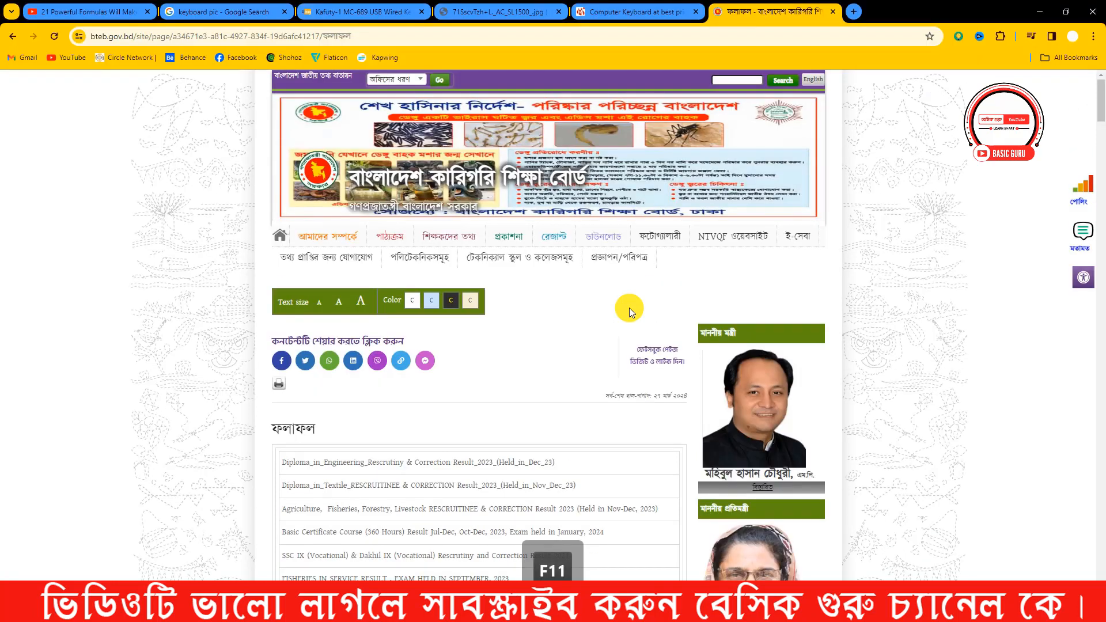
Step: Show the Computer Keyboard page in full screen, restore the normal view, and minimize Chrome to return to Word
click(627, 10)
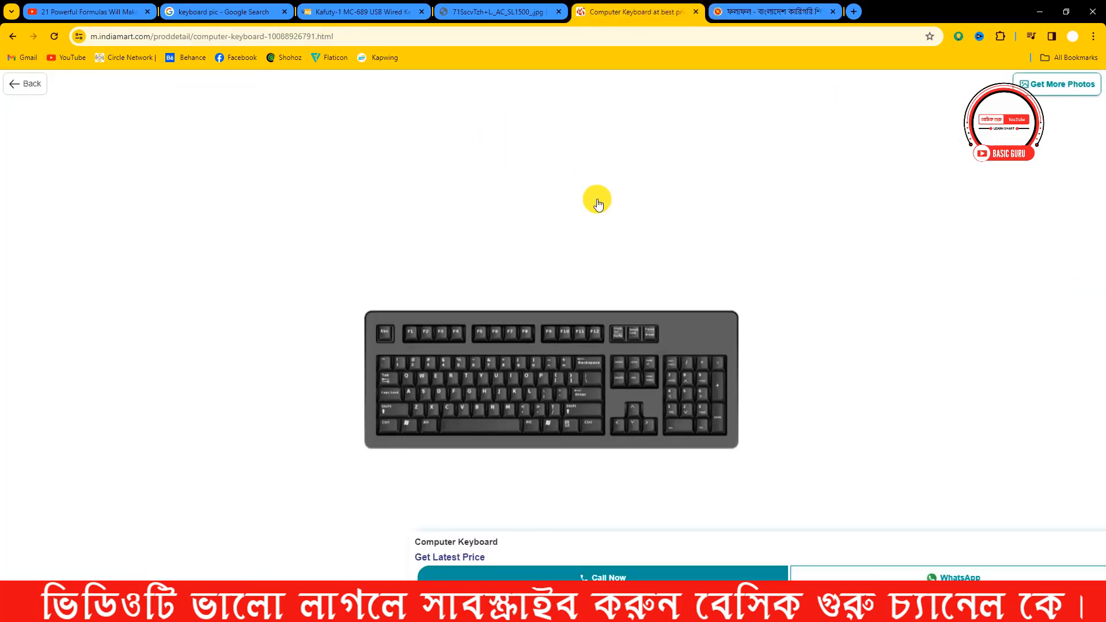
key(F11)
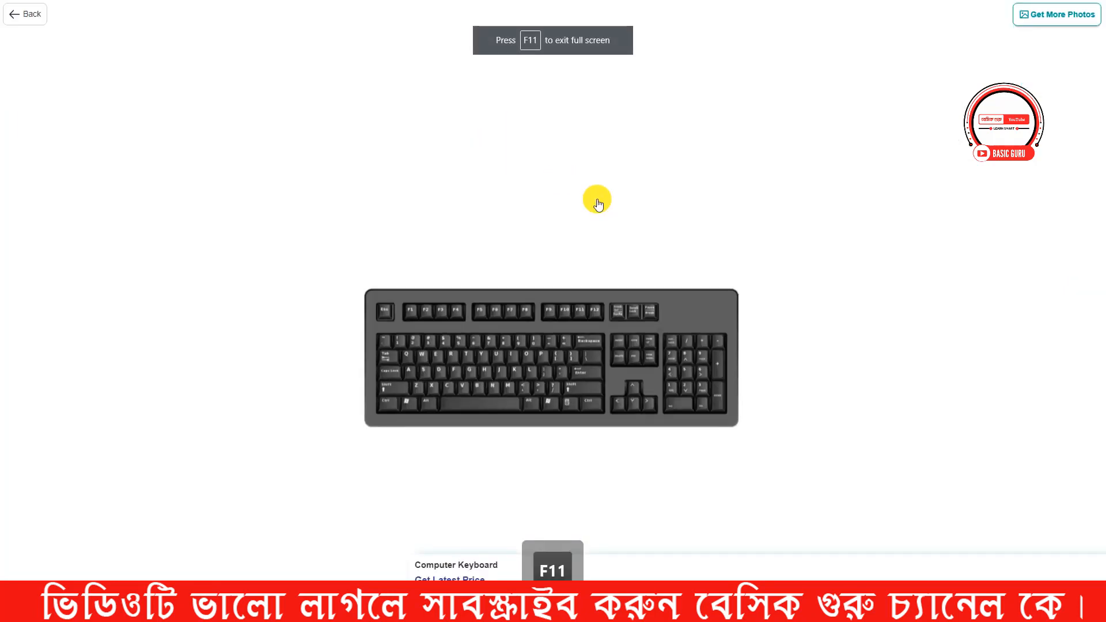
key(F11)
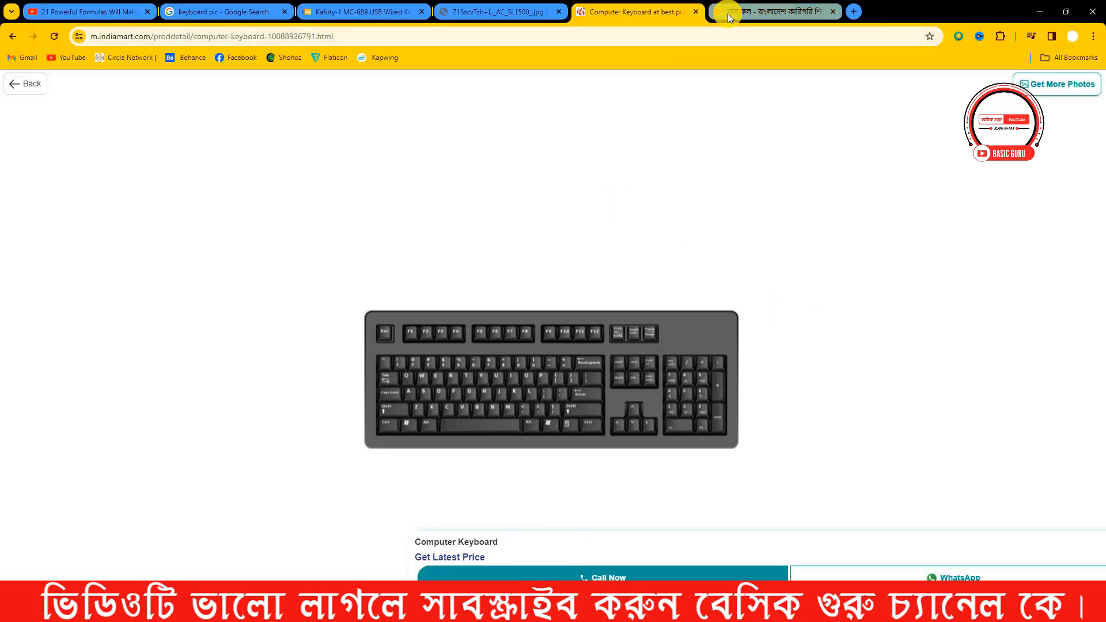
click(1040, 11)
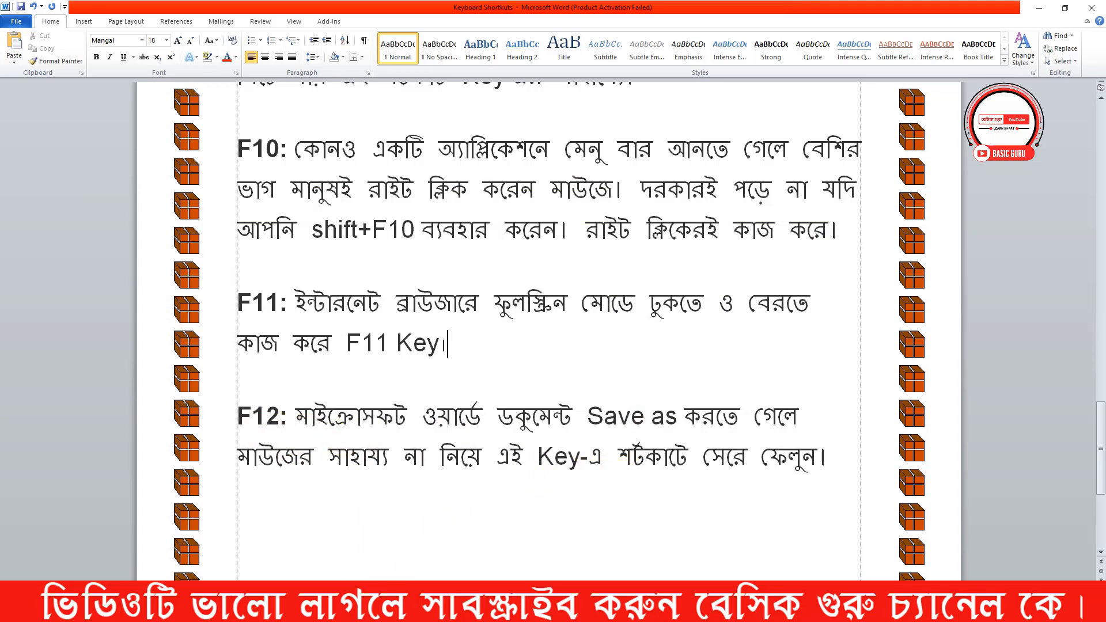
Step: Switch to the sample-text document, highlight most of its three paragraphs, and clear the selection
mouse_move(275, 555)
click(343, 559)
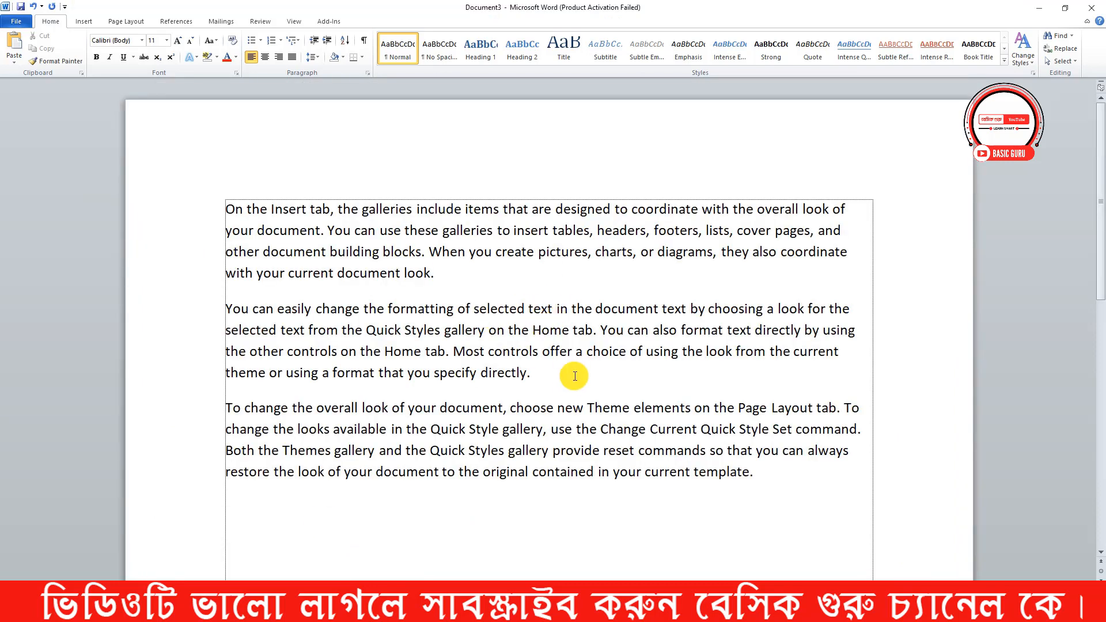
drag(781, 452, 247, 208)
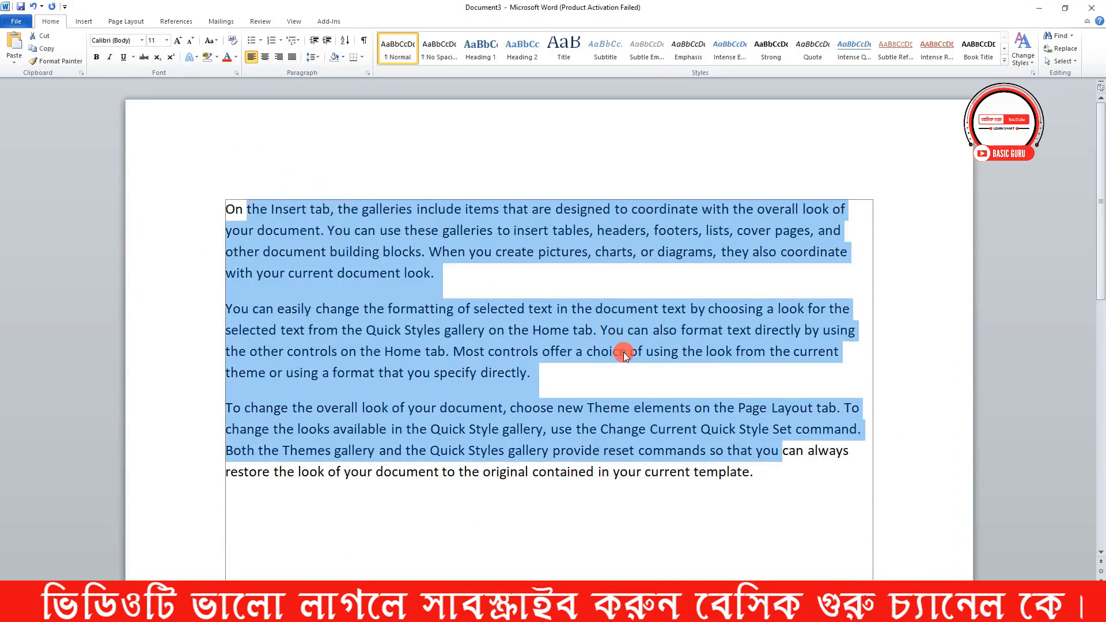
click(623, 351)
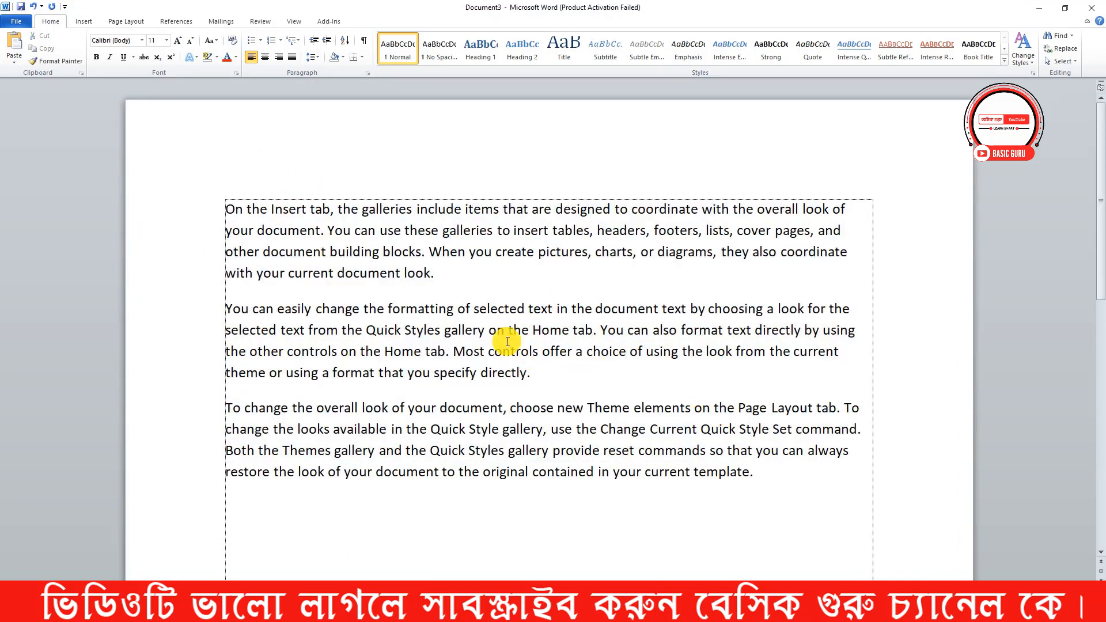
Step: Locate the Save As command among the file commands without running it, then return to the document text
click(17, 22)
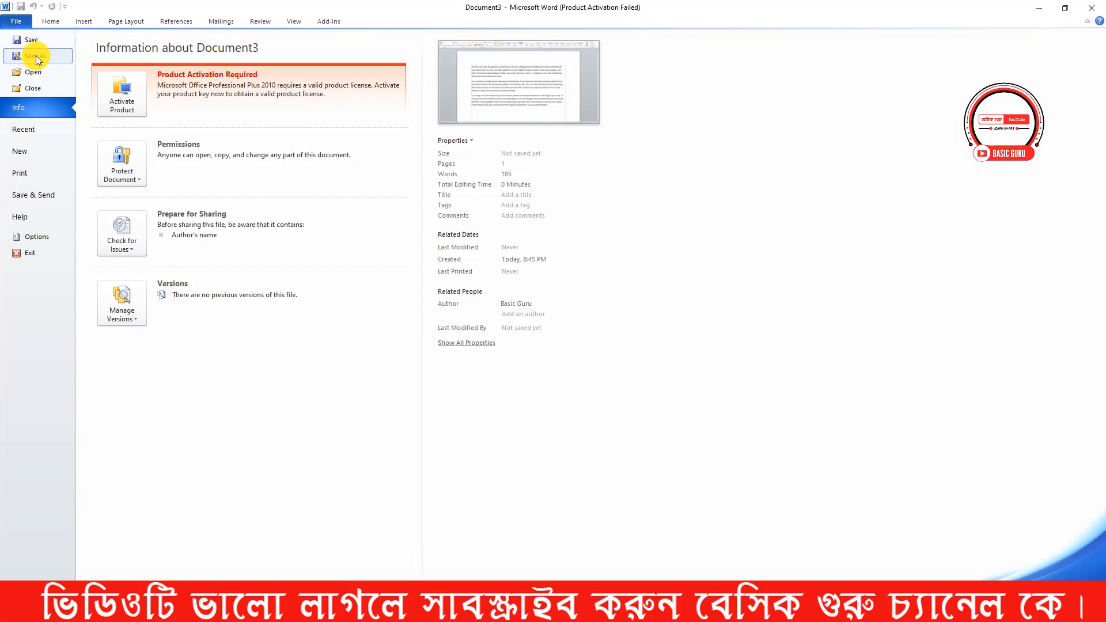
click(45, 20)
click(603, 288)
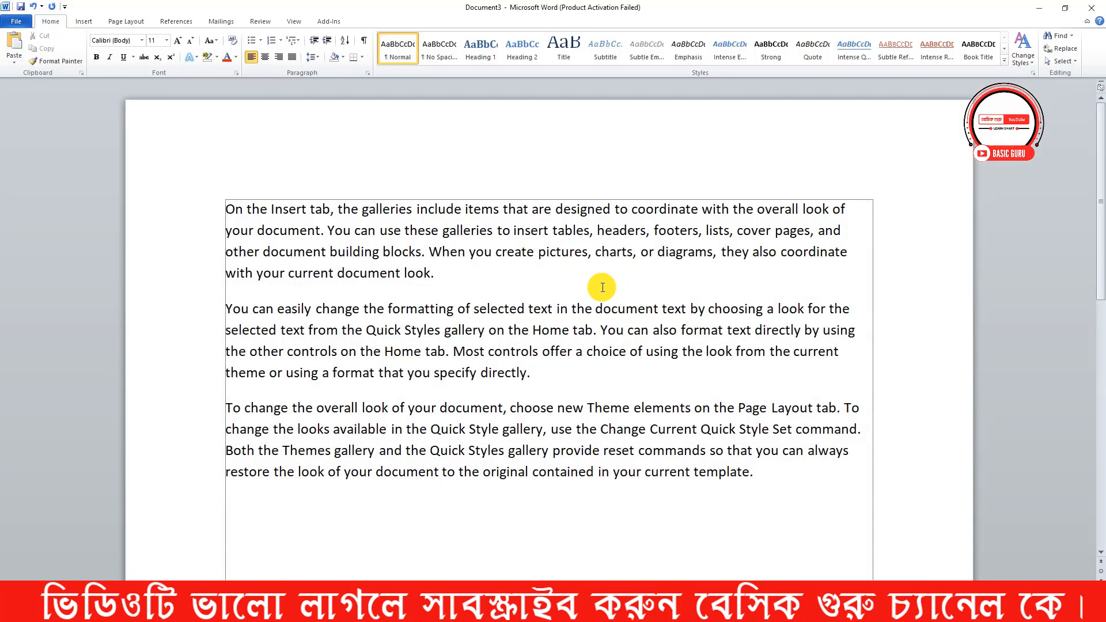
Step: Open the Save As dialog for the sample-text document, move it over the page, and close it without saving
key(F12)
drag(98, 14, 343, 140)
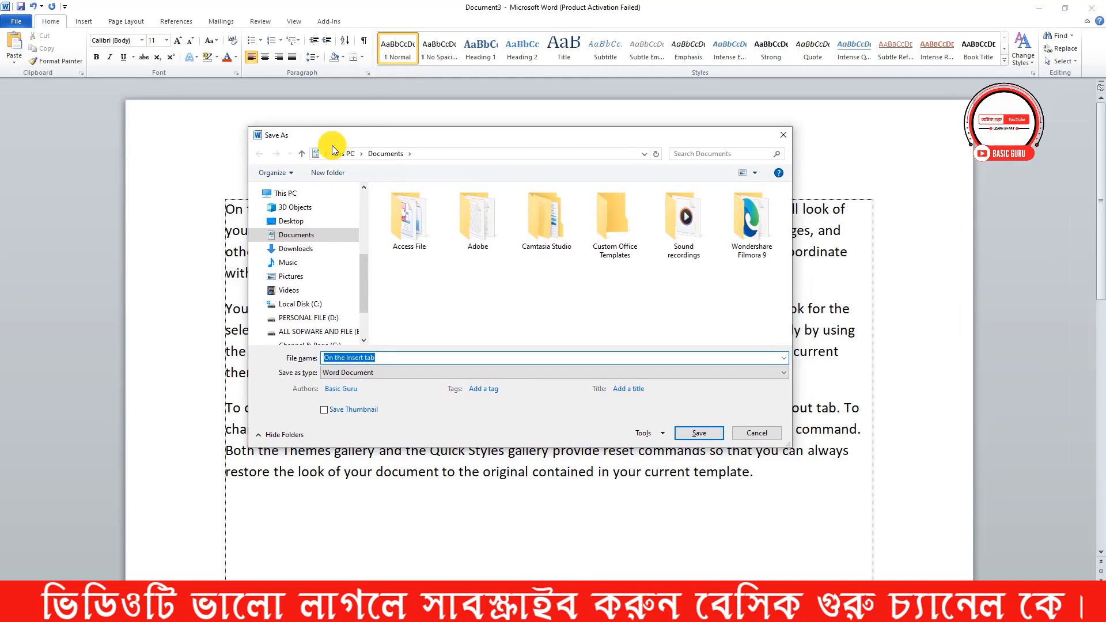
click(779, 138)
click(530, 373)
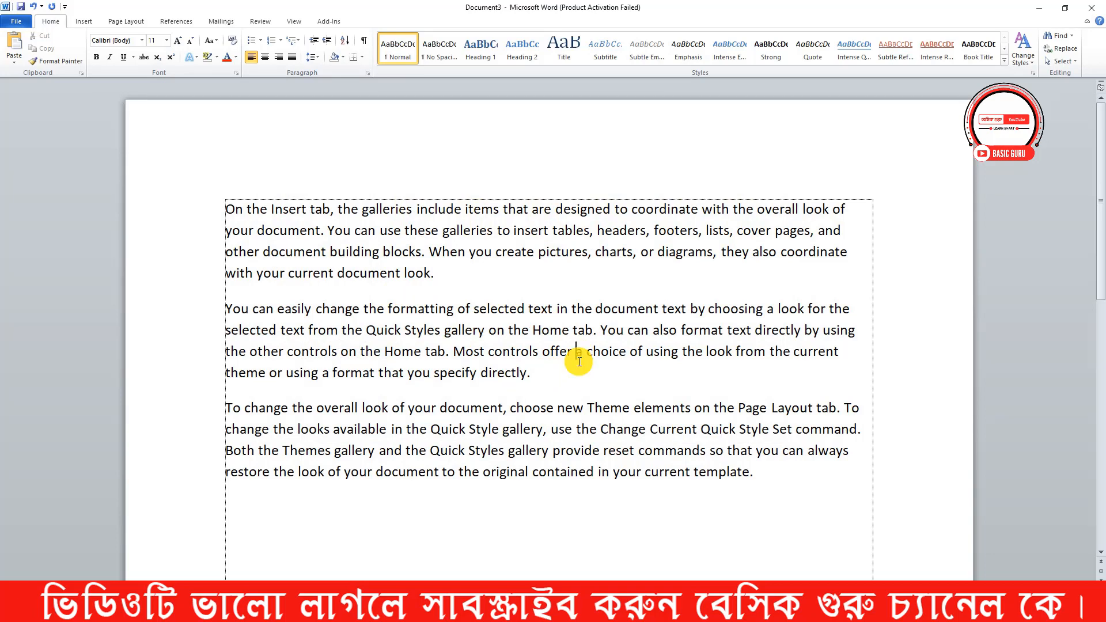
Step: Bring up Save As again, choose the Downloads folder, dismiss the dialog without saving, and show and close it once more
key(F12)
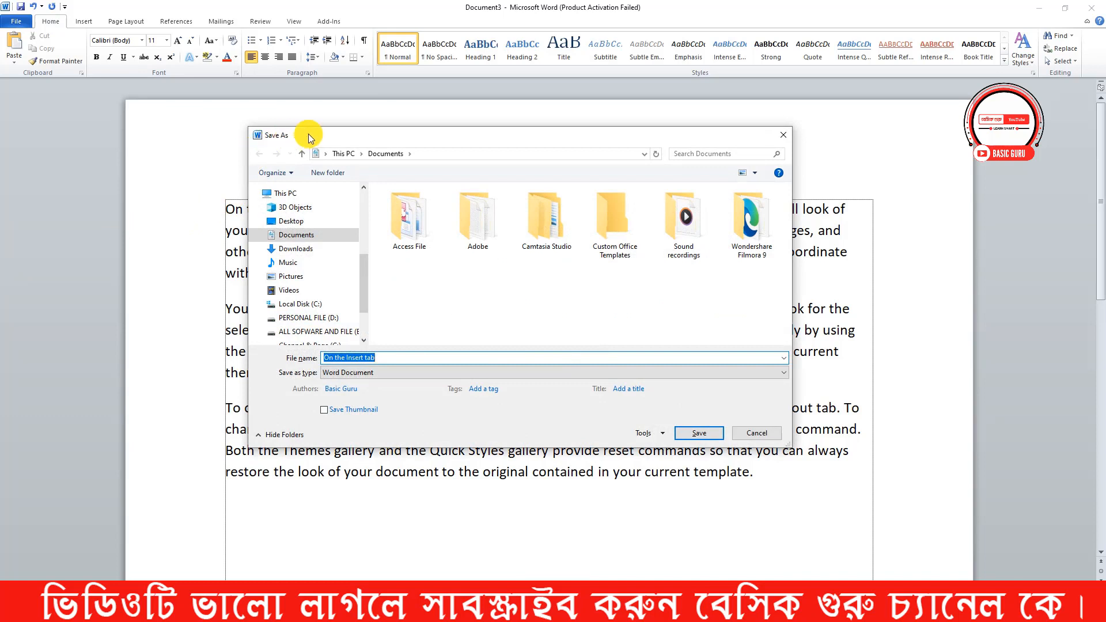
click(317, 253)
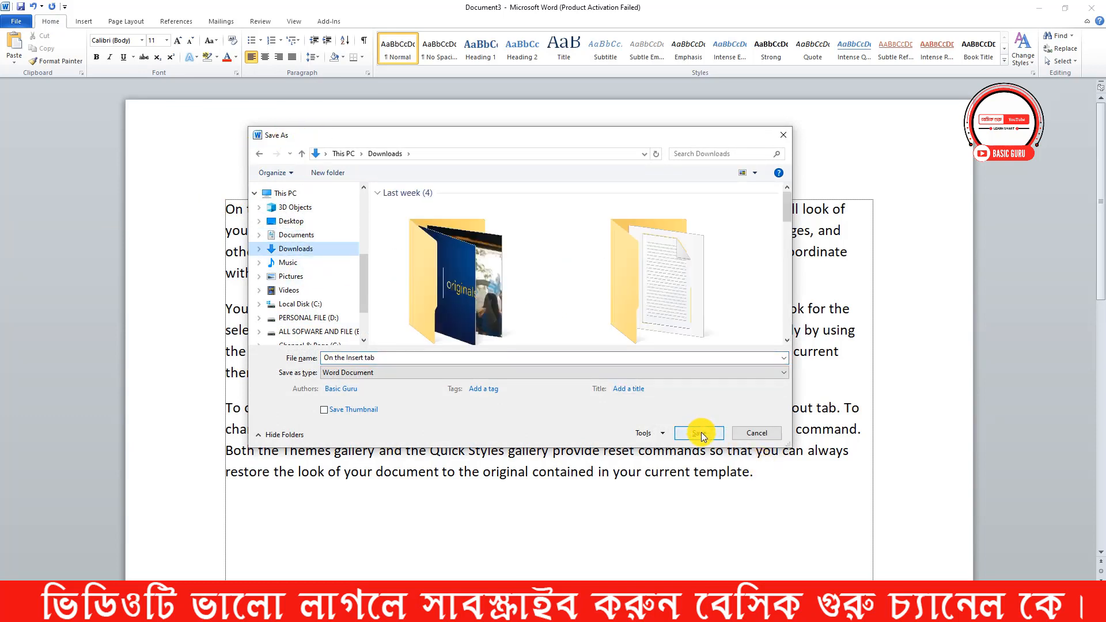
click(784, 136)
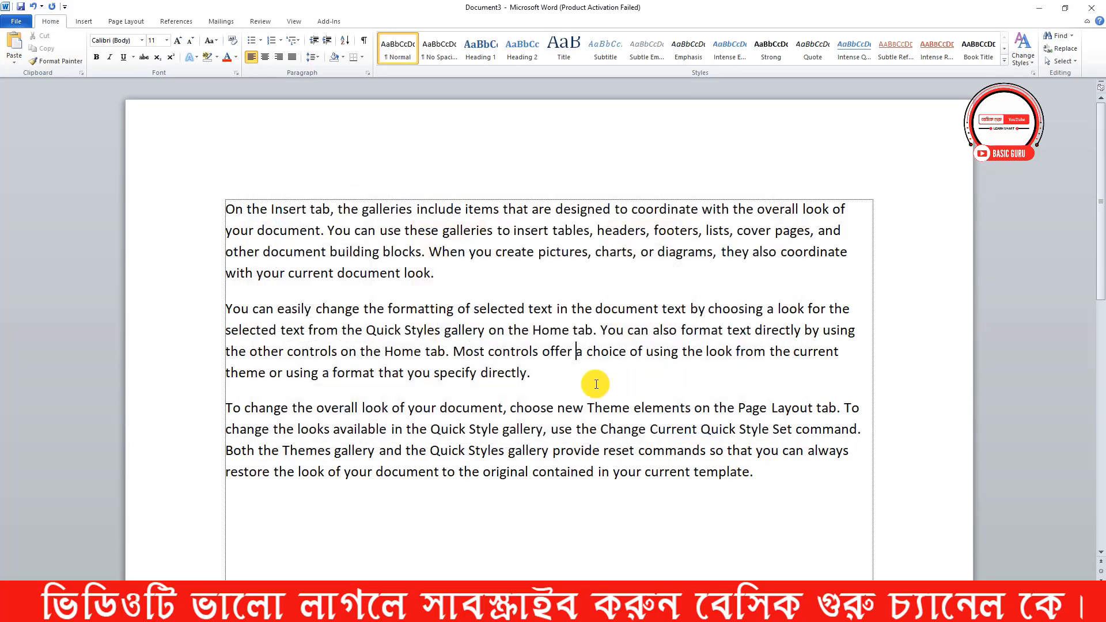
key(F12)
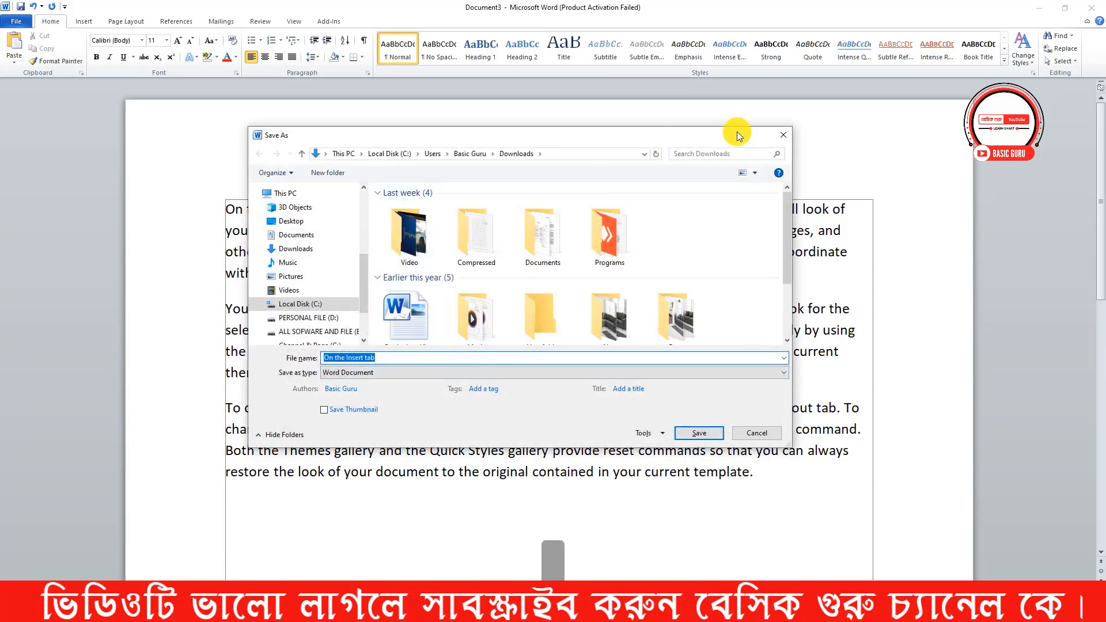
click(784, 136)
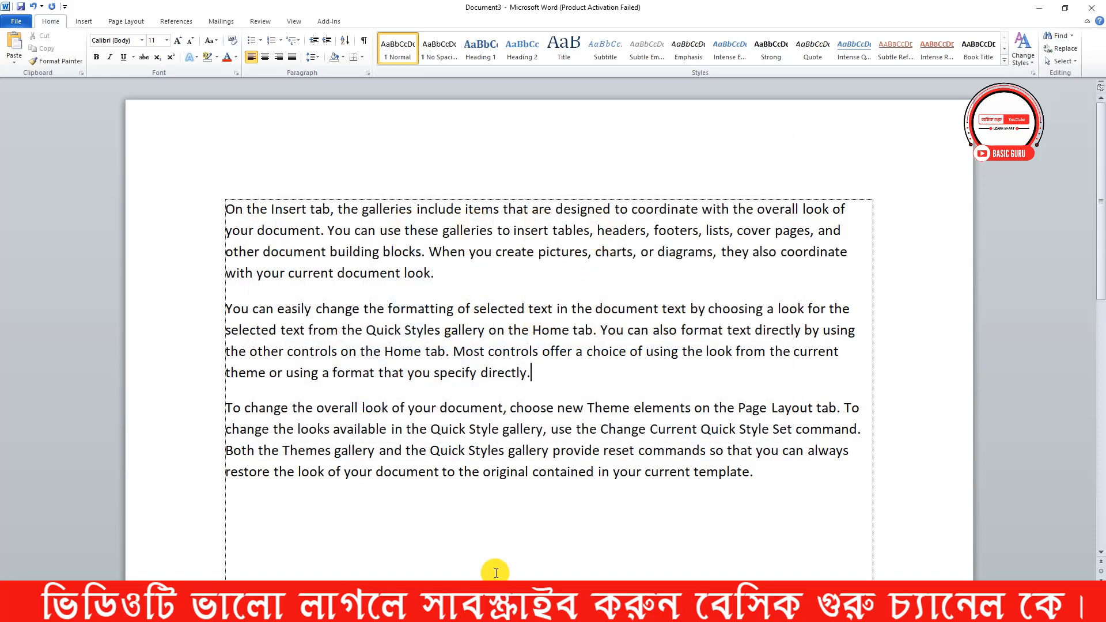
Step: Switch to the Keyboard Shortkuts document and return to its title and the F1 entry at the beginning
click(230, 513)
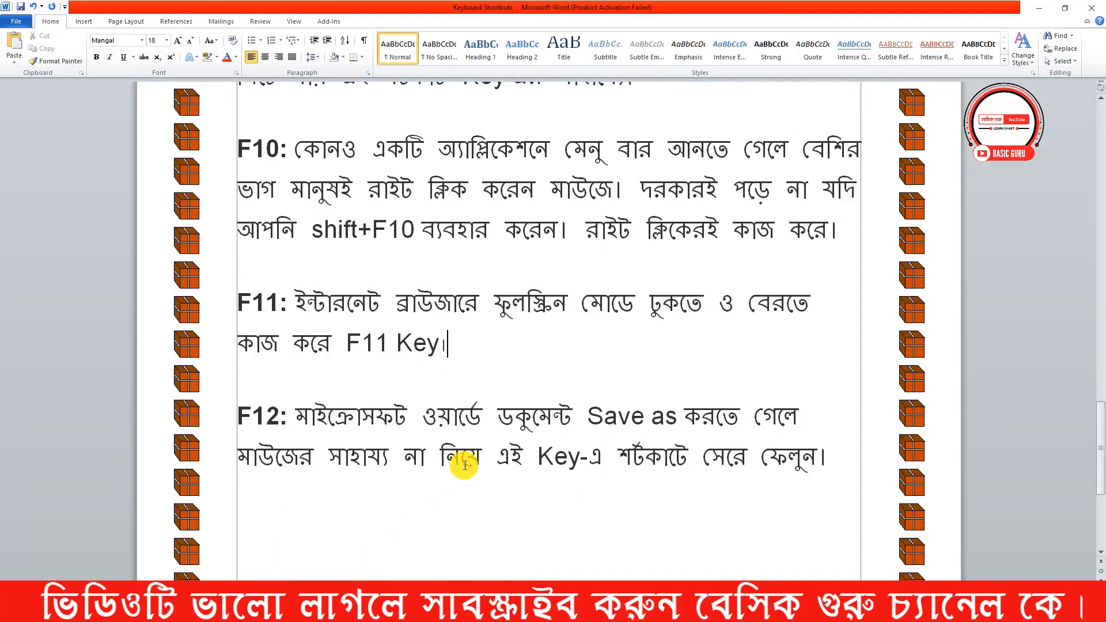
scroll(470, 411, up, 20)
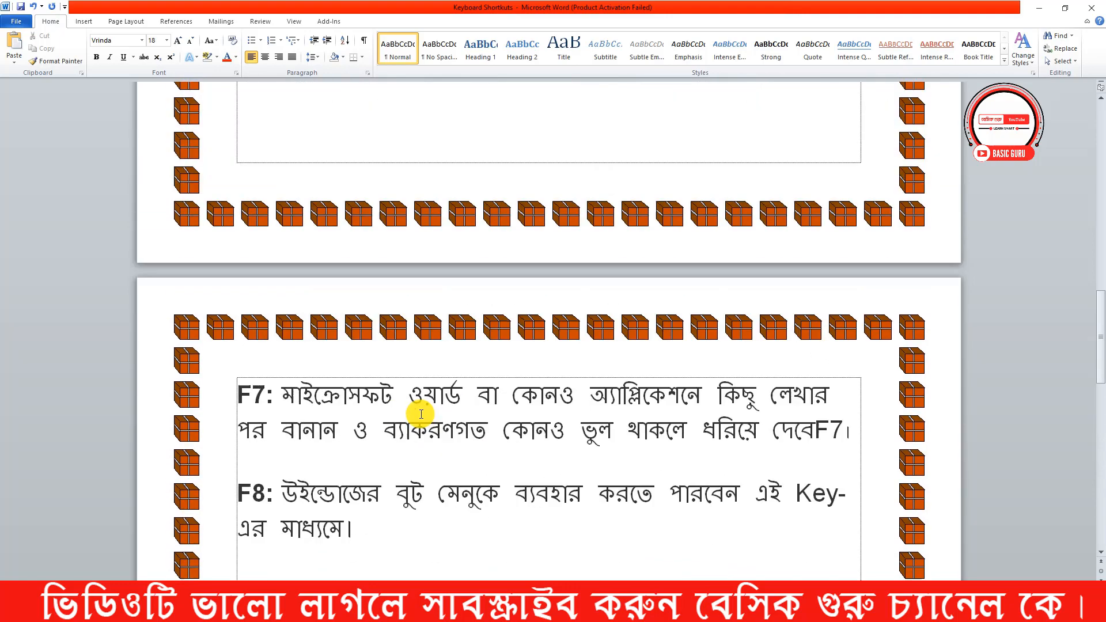
scroll(421, 414, up, 5)
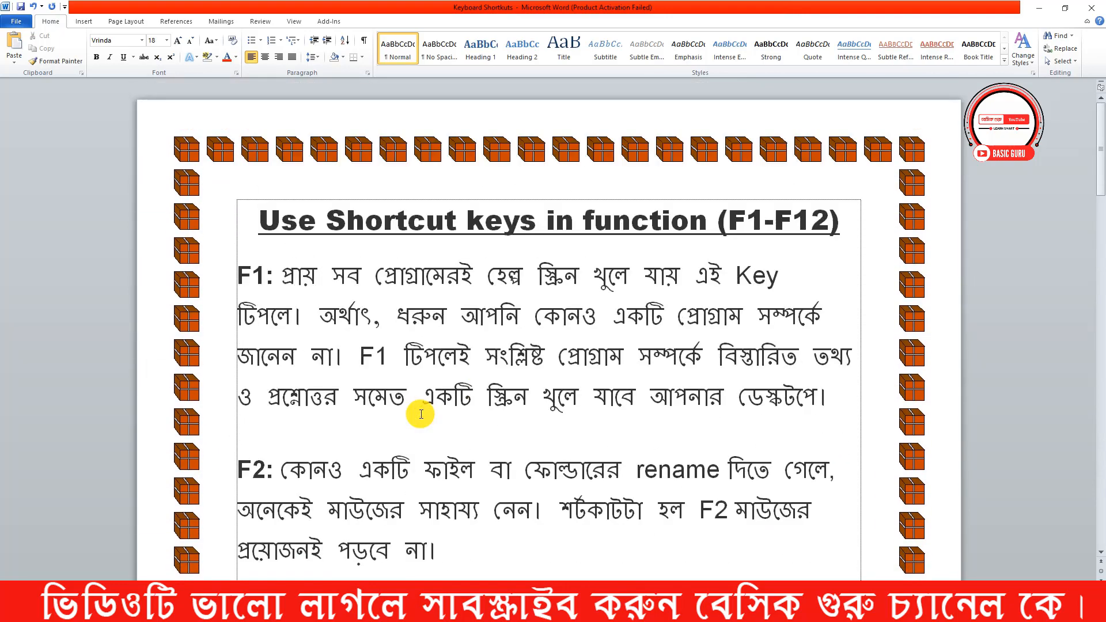